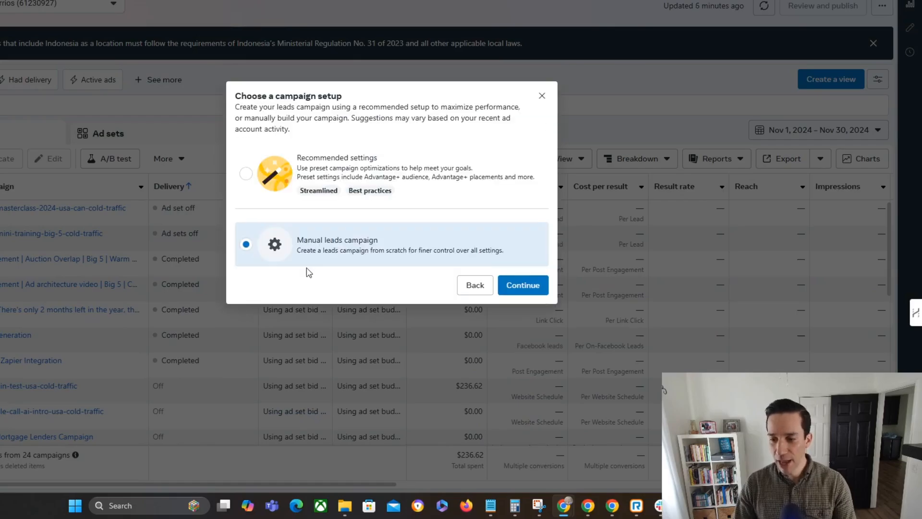
Step: Continue with the manual leads campaign setup and turn off the Advantage campaign budget
click(547, 287)
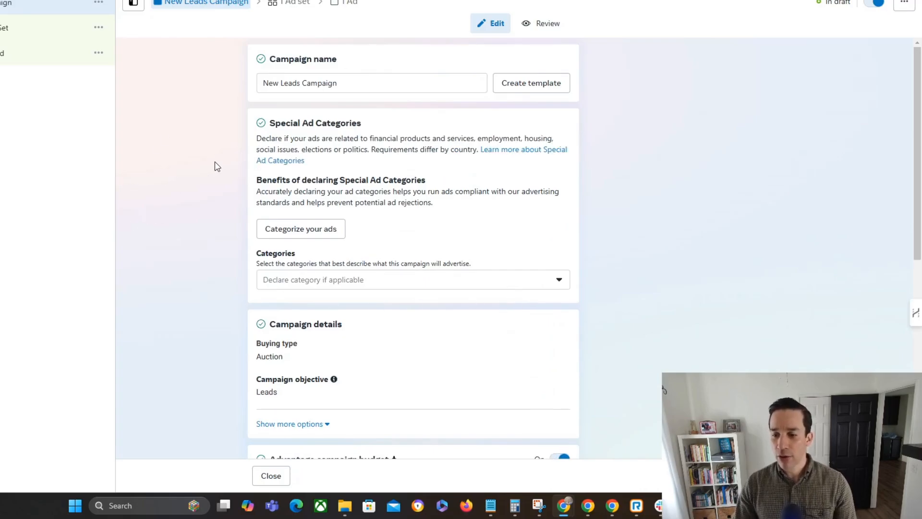
scroll(217, 164, down, 8)
scroll(241, 209, up, 1)
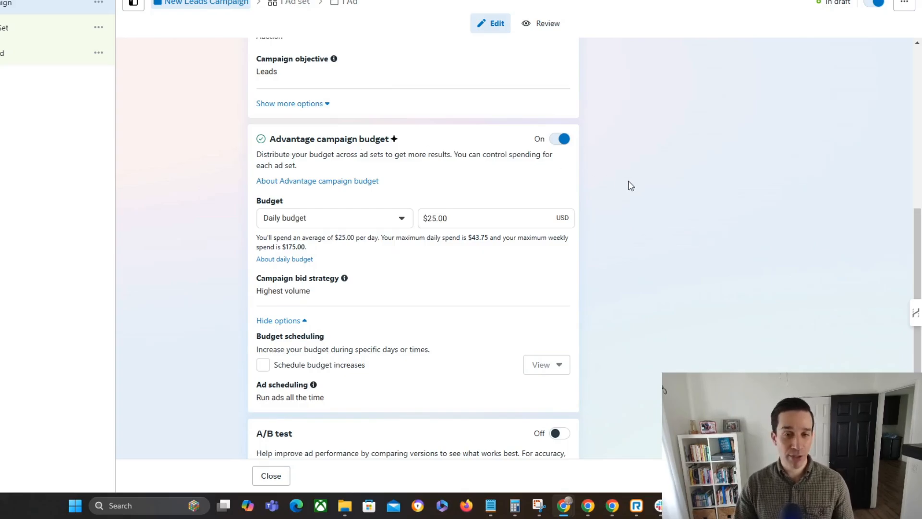
click(561, 140)
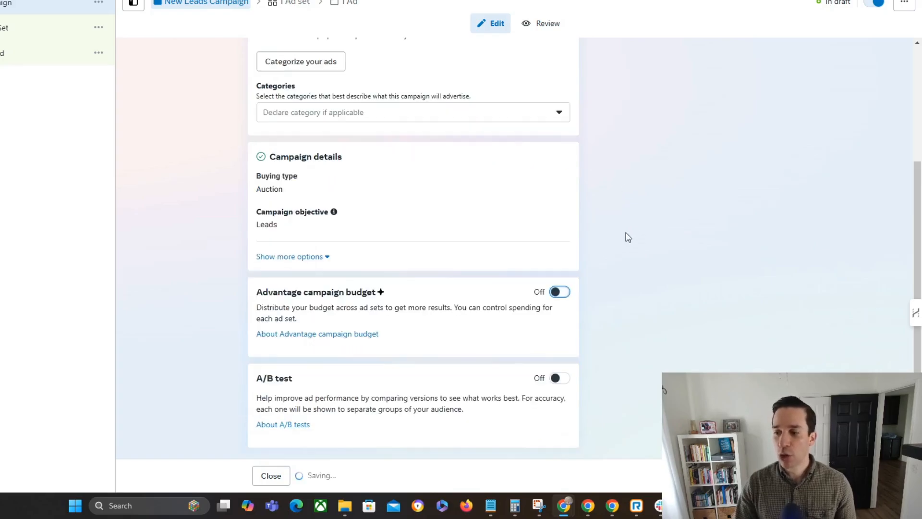
scroll(626, 228, up, 4)
scroll(629, 230, down, 1)
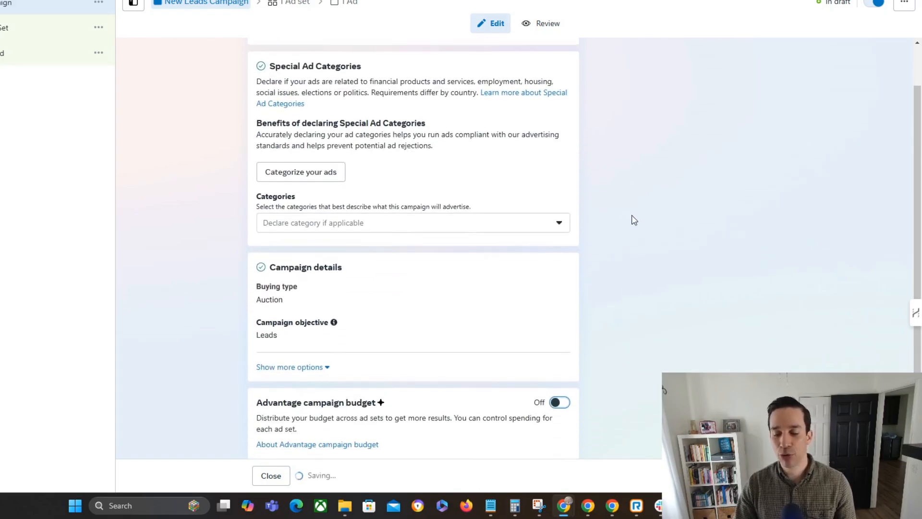
scroll(632, 219, down, 2)
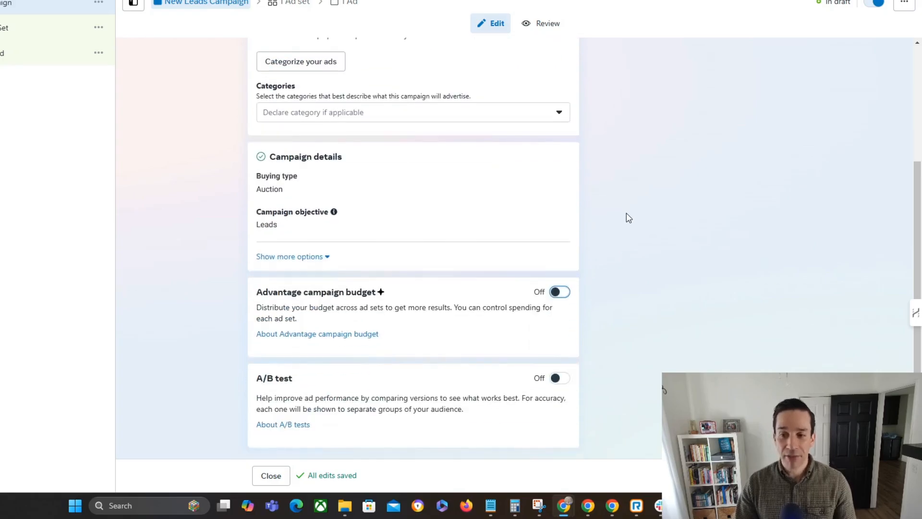
Step: Name the campaign leads-2025-masterclass-usa-can-cold-traffic
scroll(632, 221, up, 3)
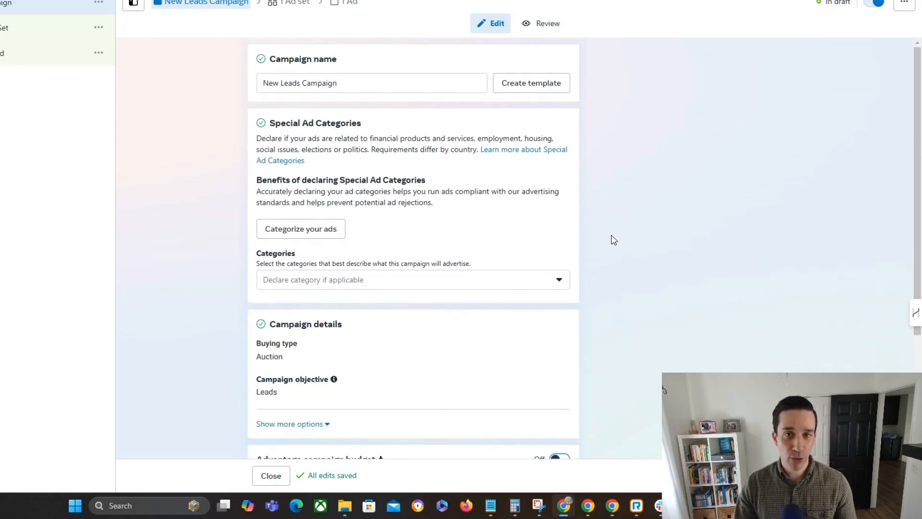
triple_click(291, 83)
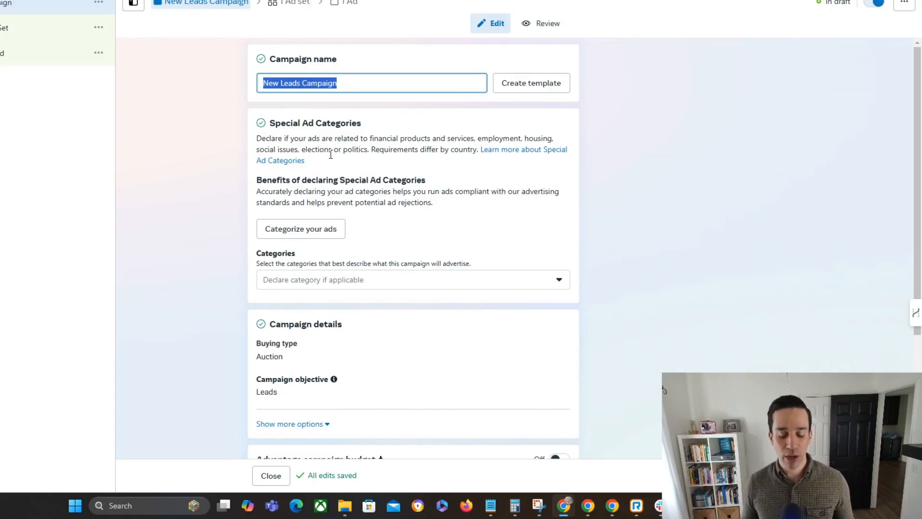
text(leads-)
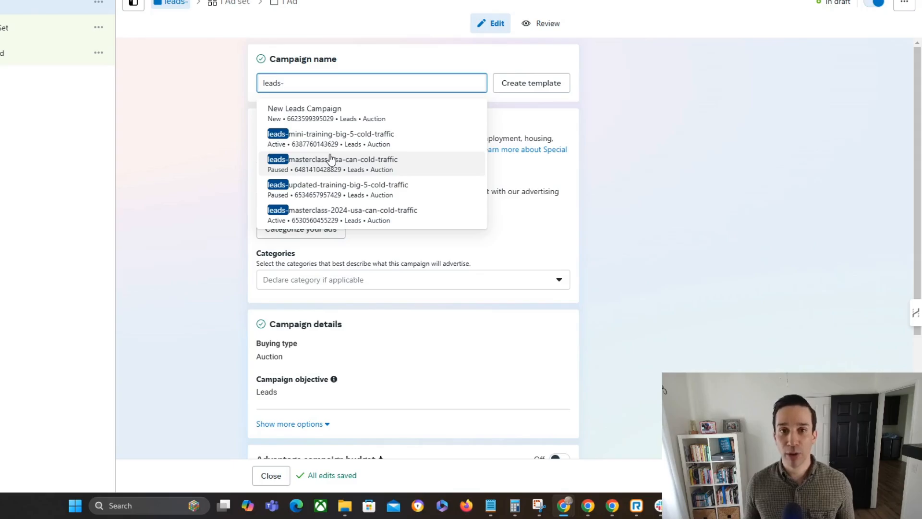
text(2025)
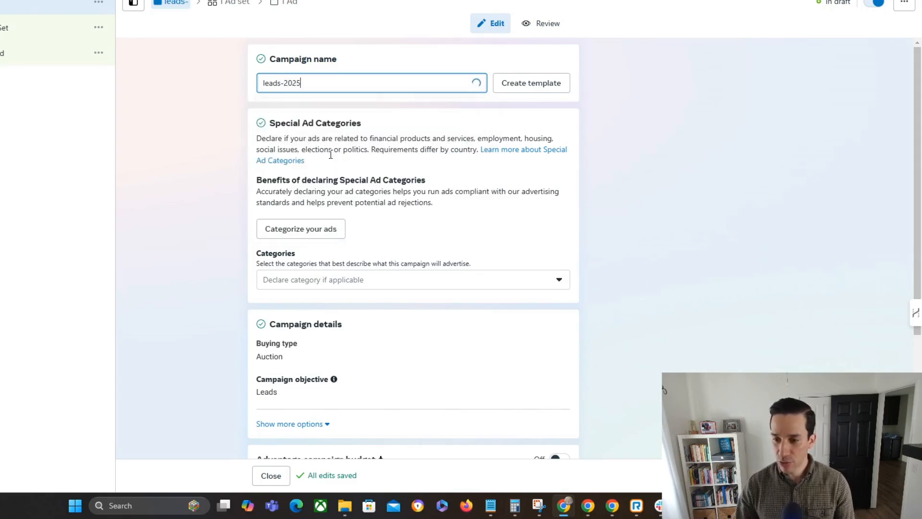
text(-mast)
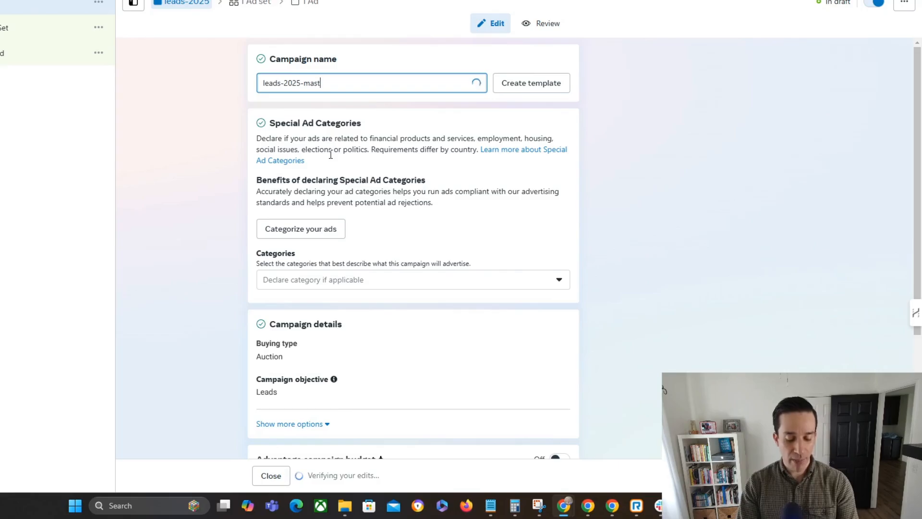
text(erclass)
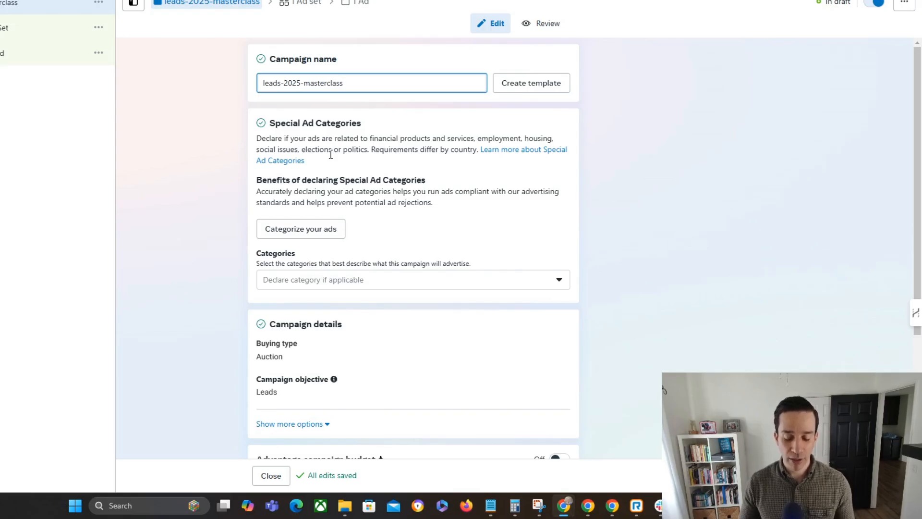
text(-u)
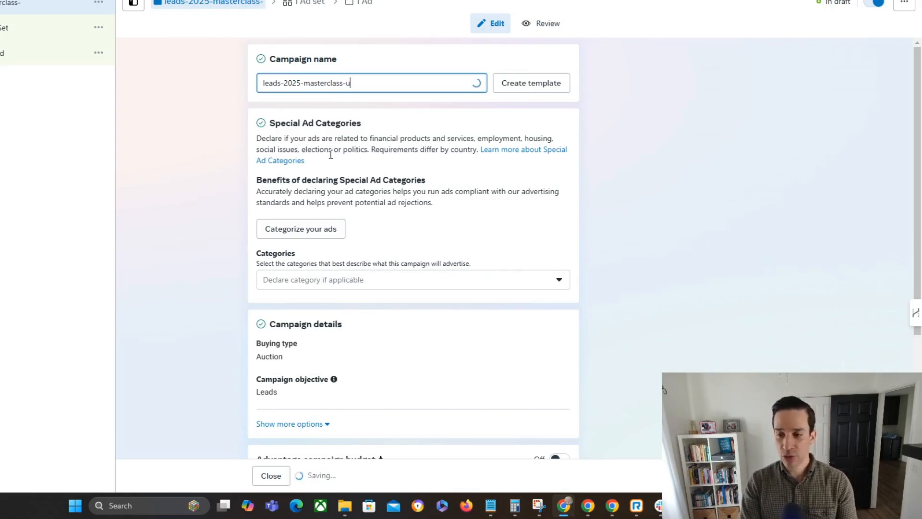
text(sa-can)
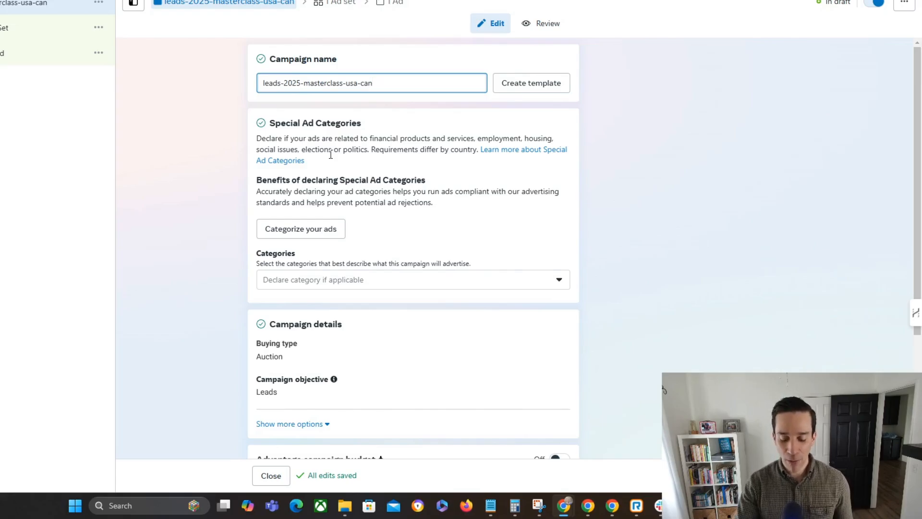
text(-)
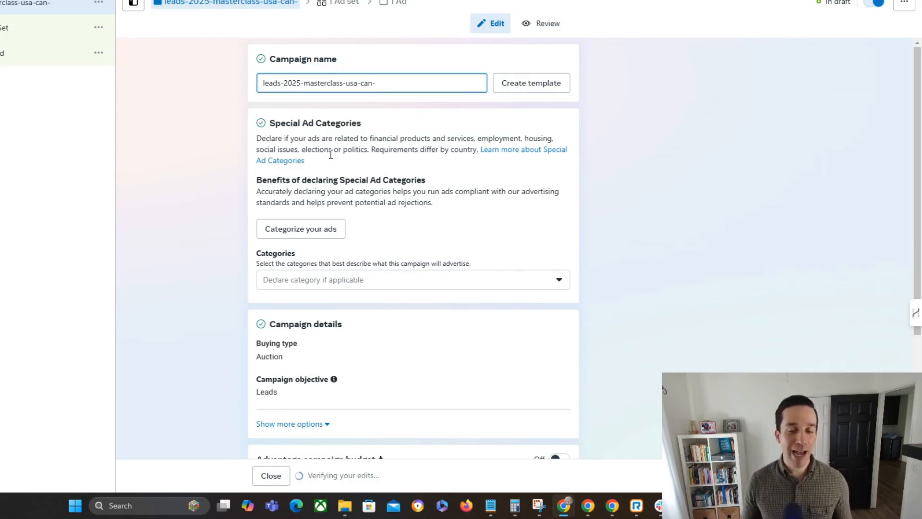
text(c)
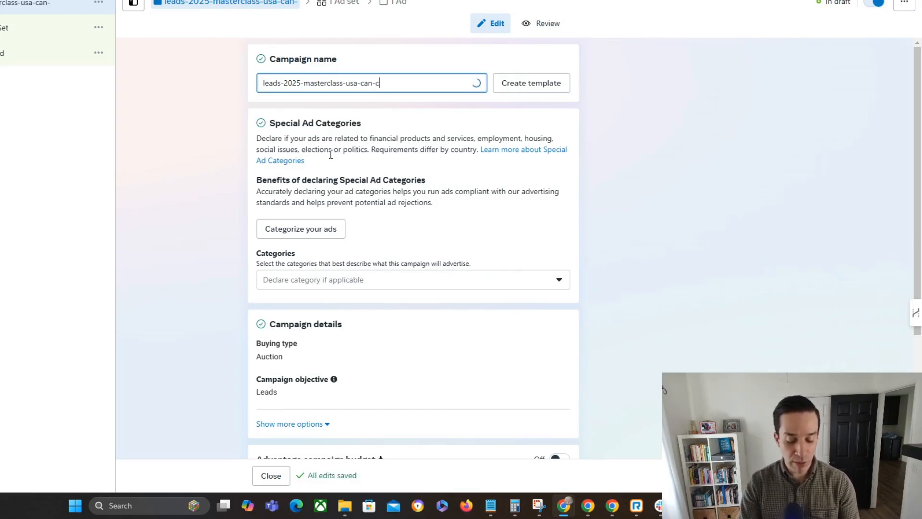
text(old-traffi)
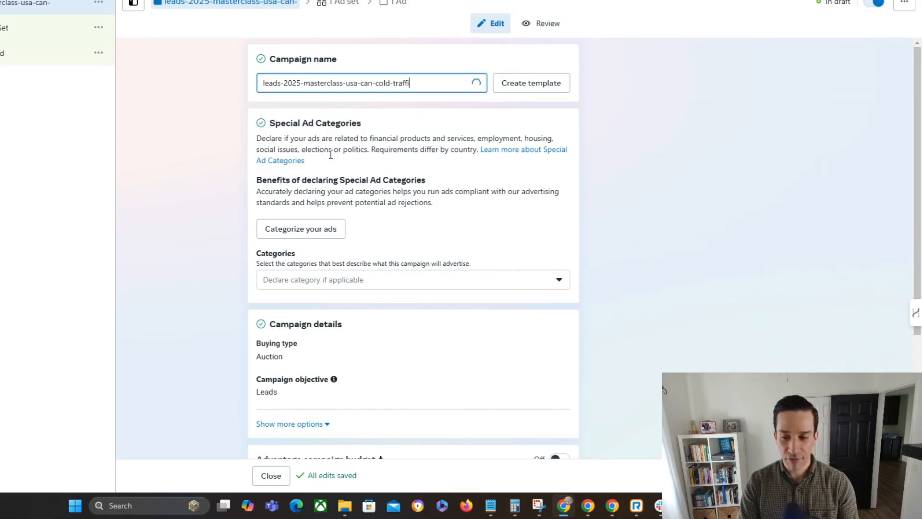
text(c)
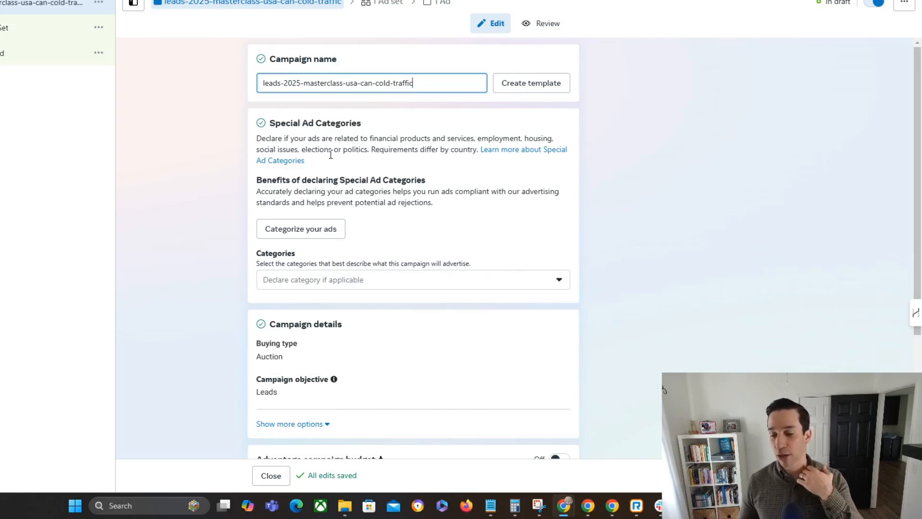
Step: Open the campaign's ad set and name it entrepreneurs-all-placements using the suggested earlier name
click(88, 27)
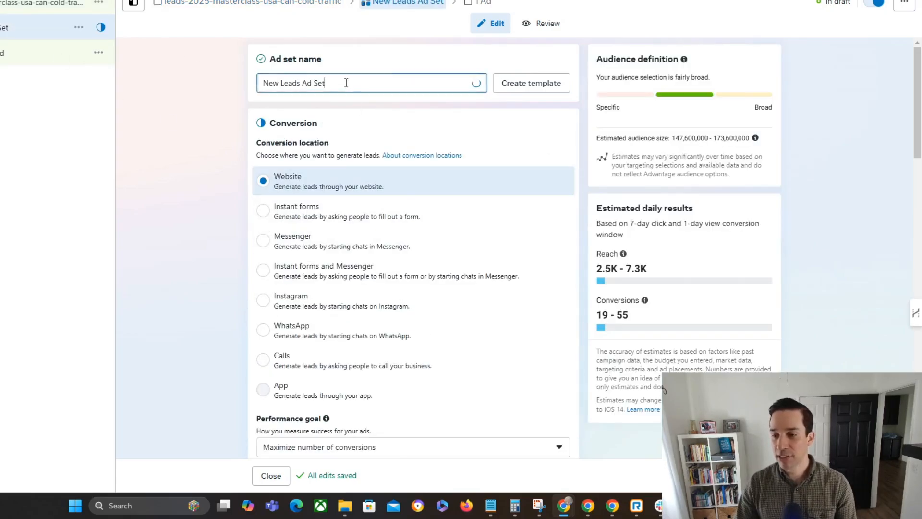
triple_click(345, 83)
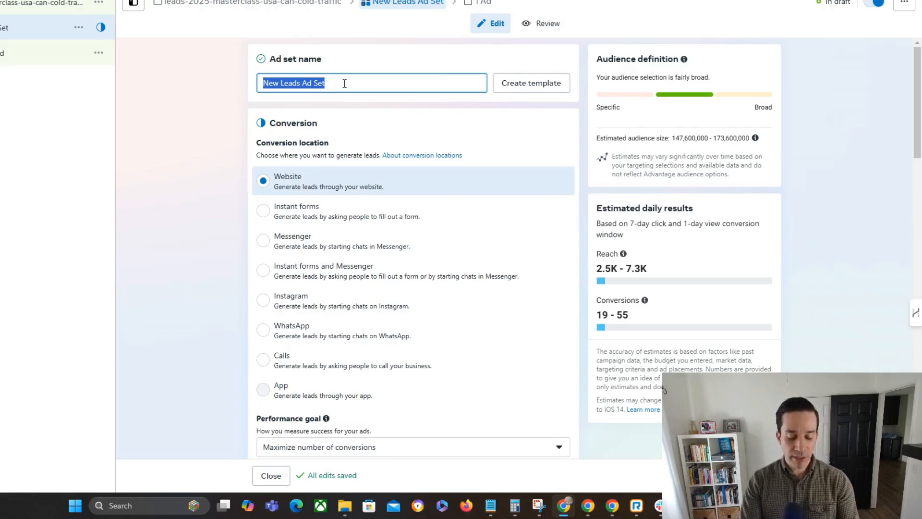
text(entrepre)
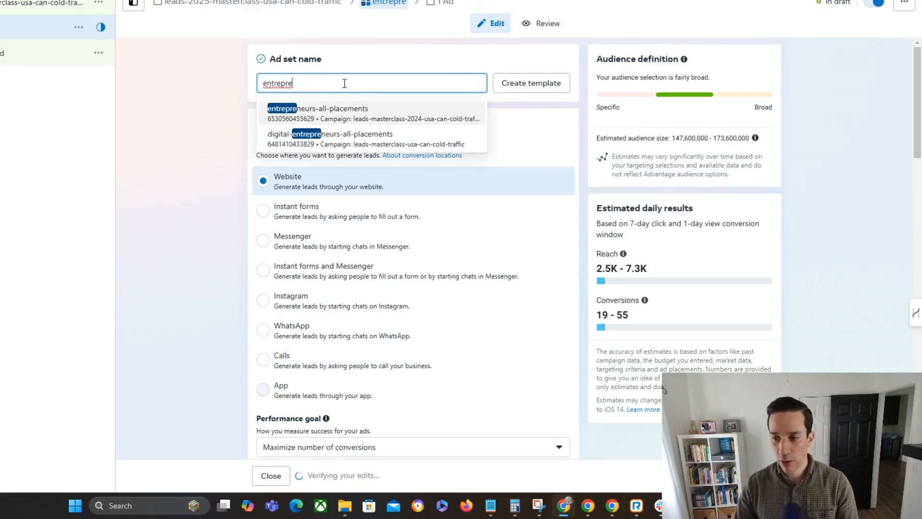
click(330, 108)
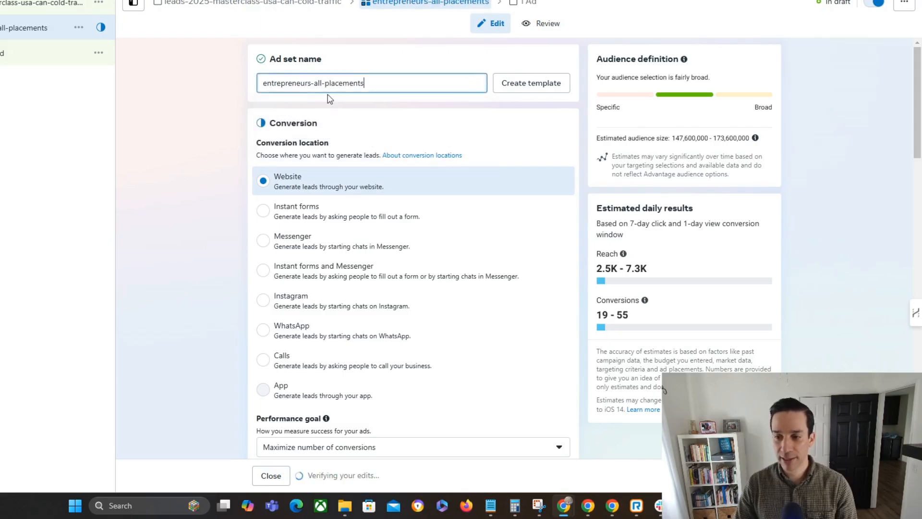
Step: Replace "all" in the ad set name so it reads entrepreneurs-ig-feed-placements
drag(314, 83, 378, 85)
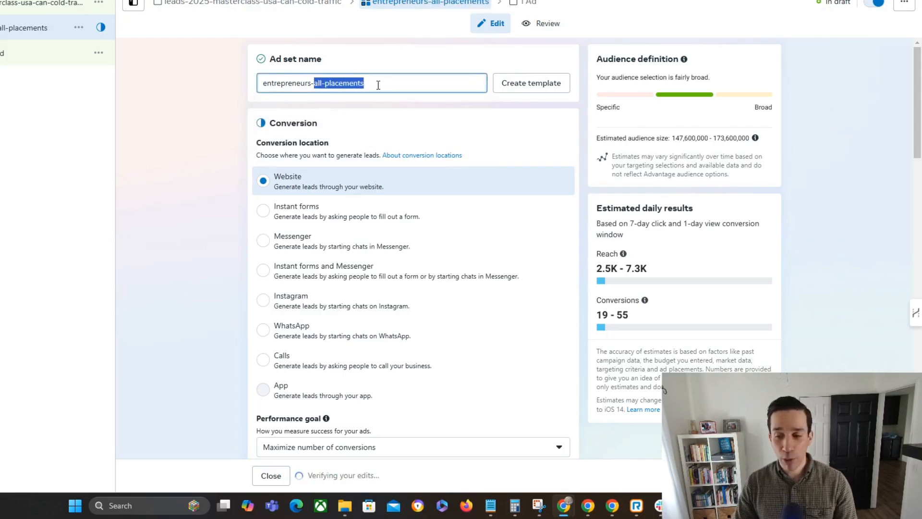
click(402, 83)
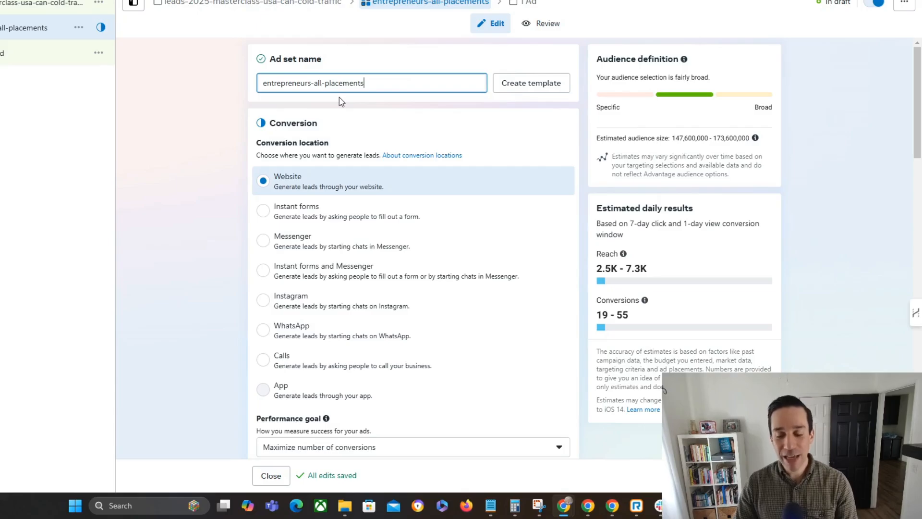
double_click(318, 83)
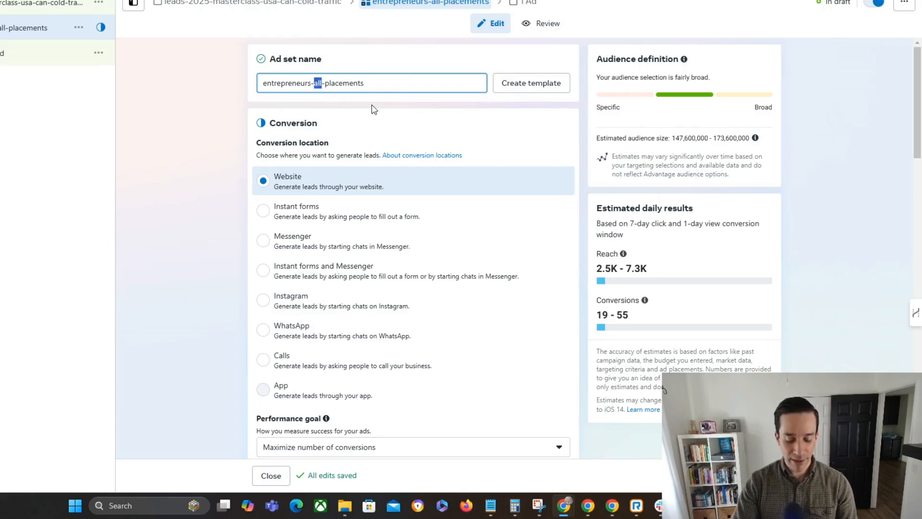
text(ig)
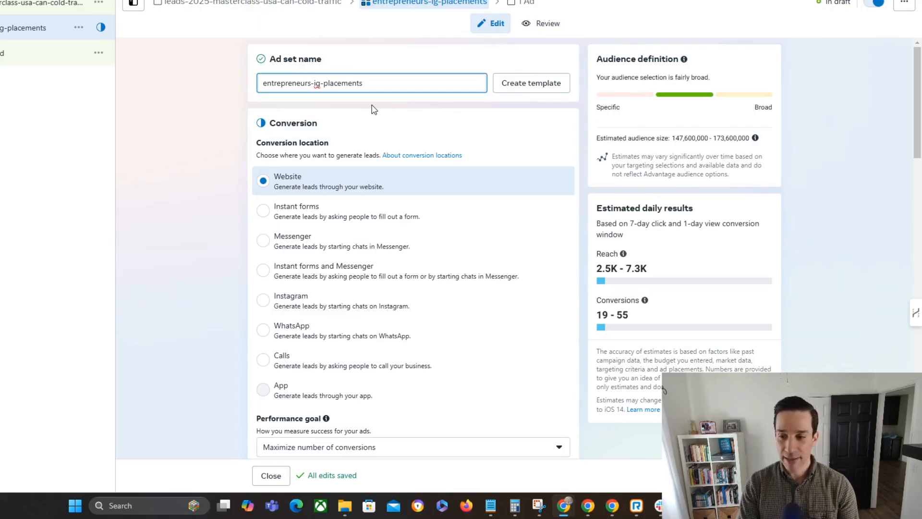
text(feed-)
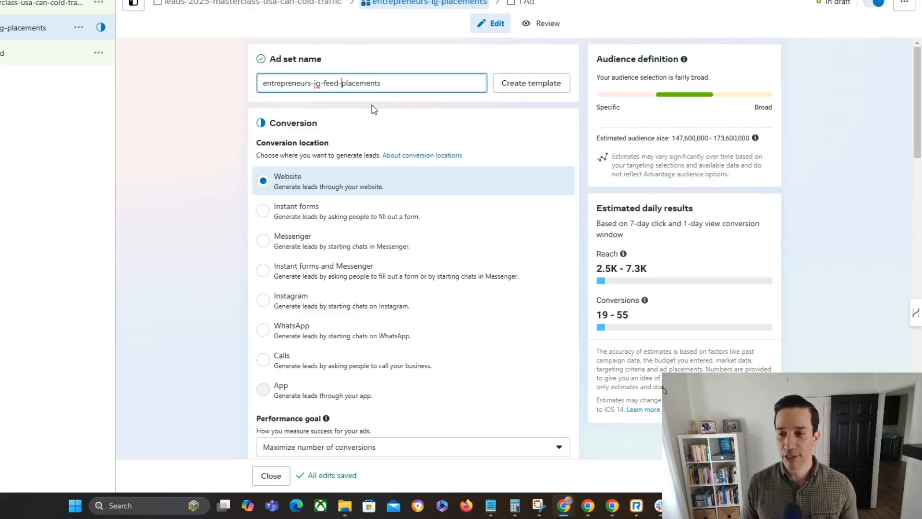
Step: Choose the active pixel marked Conversions API as the ad set's conversion dataset
scroll(169, 262, down, 1)
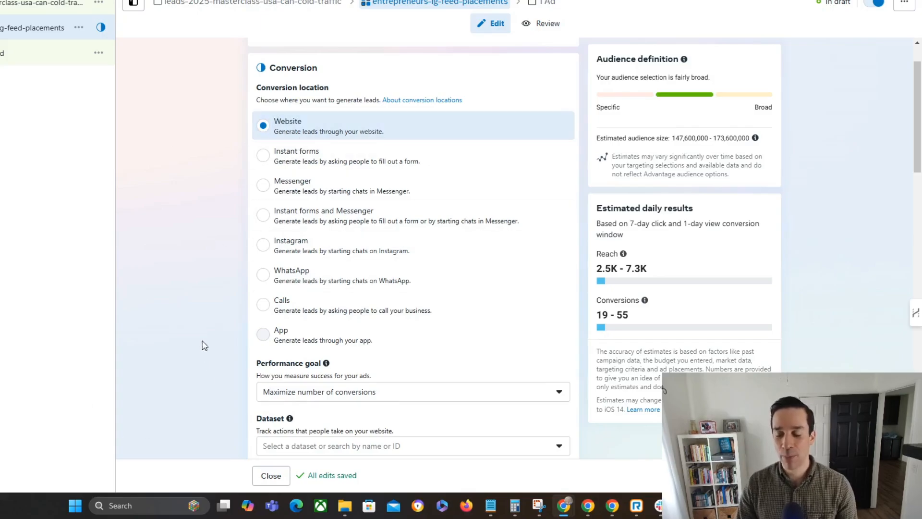
scroll(189, 201, down, 5)
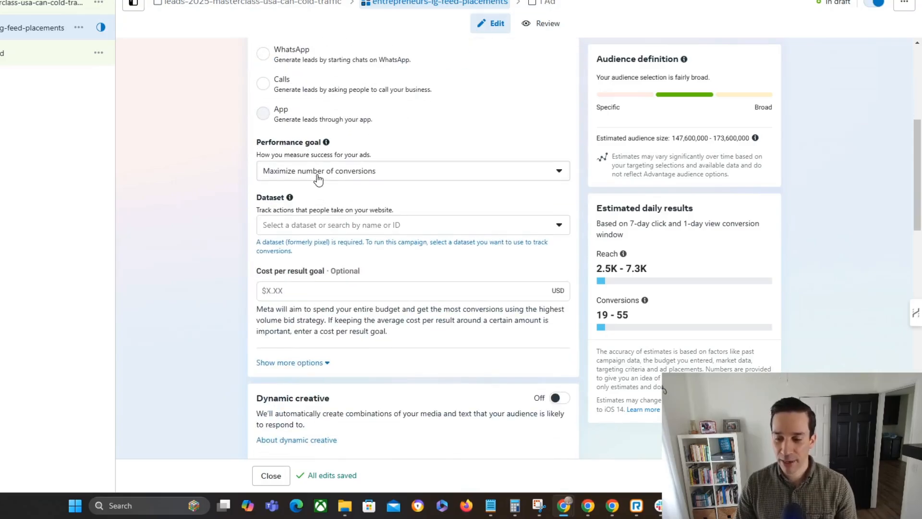
scroll(207, 200, down, 1)
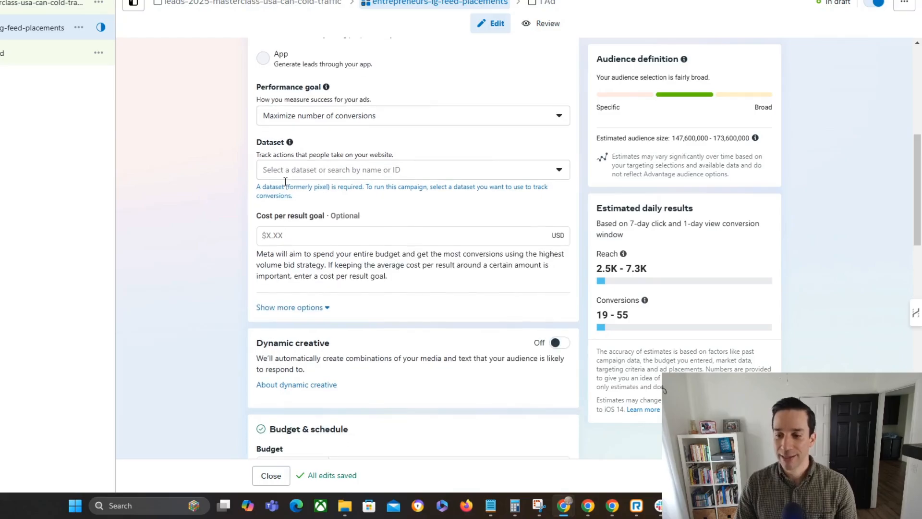
click(287, 173)
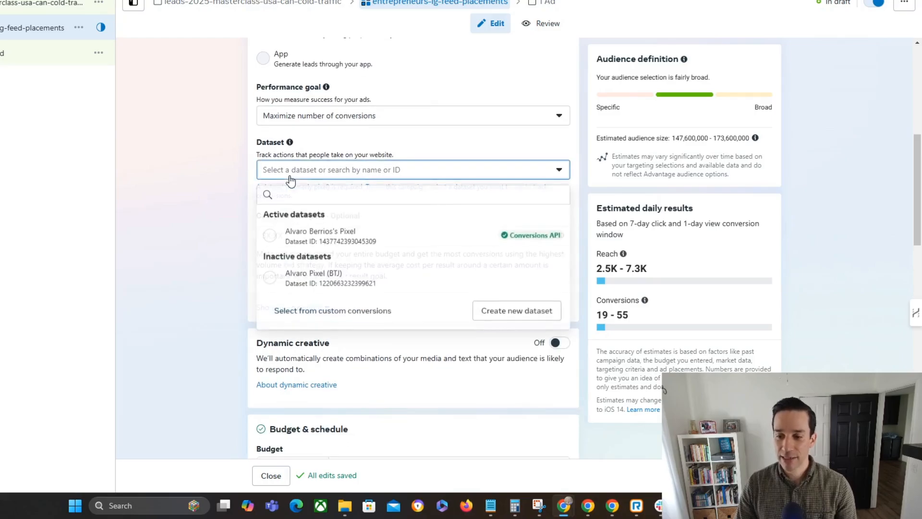
click(361, 244)
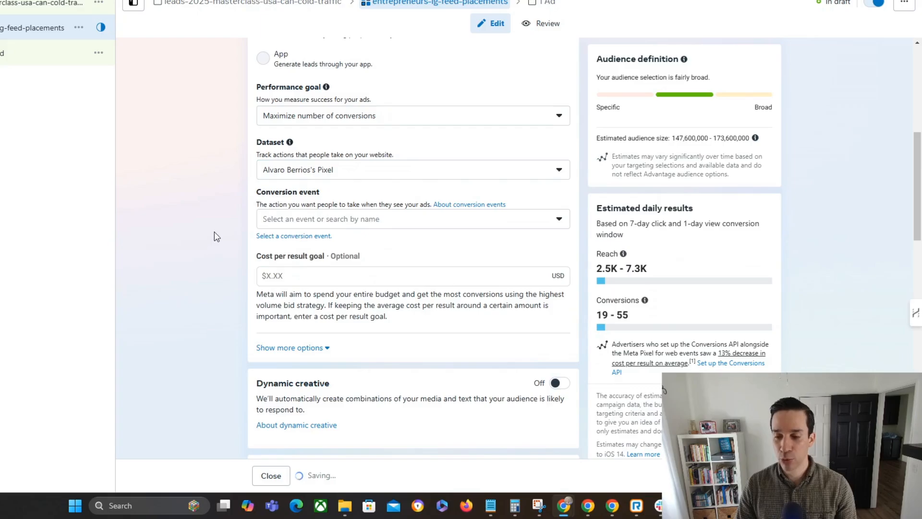
Step: Set the ad set's conversion event to Lead
click(310, 222)
scroll(224, 232, down, 1)
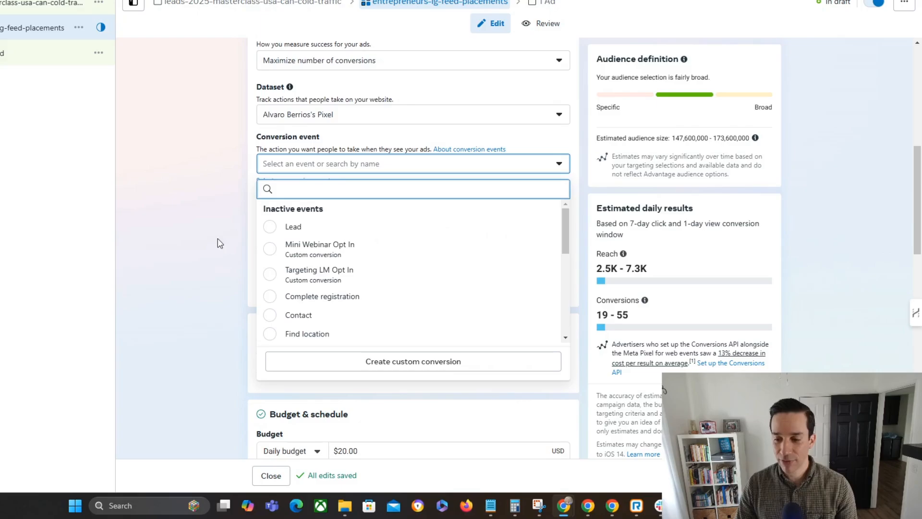
mouse_move(295, 228)
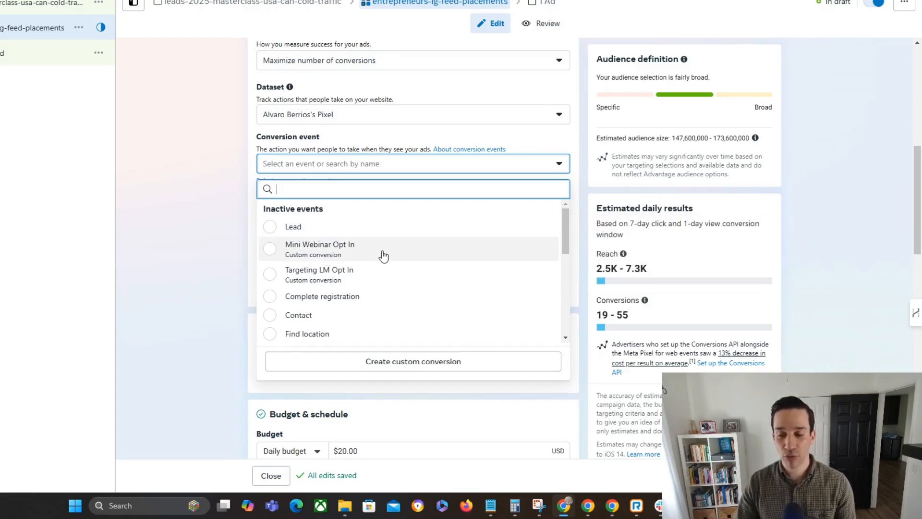
mouse_move(314, 257)
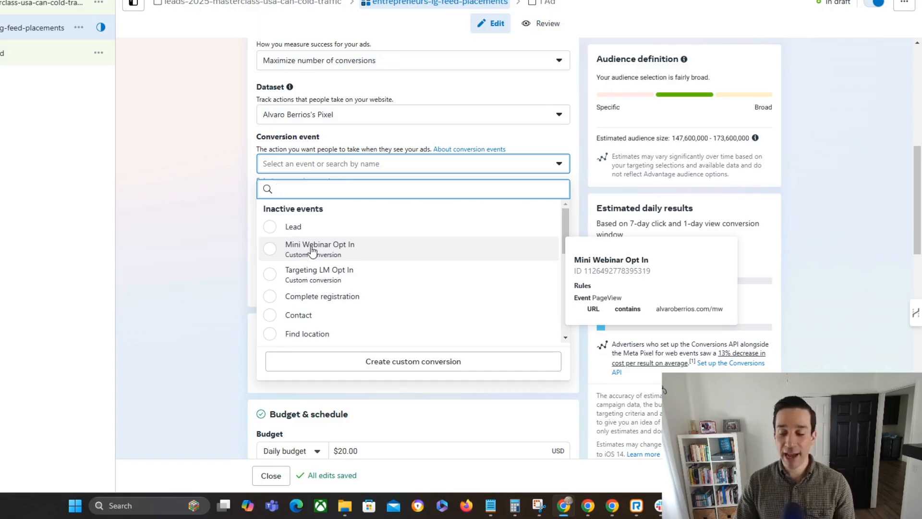
mouse_move(335, 232)
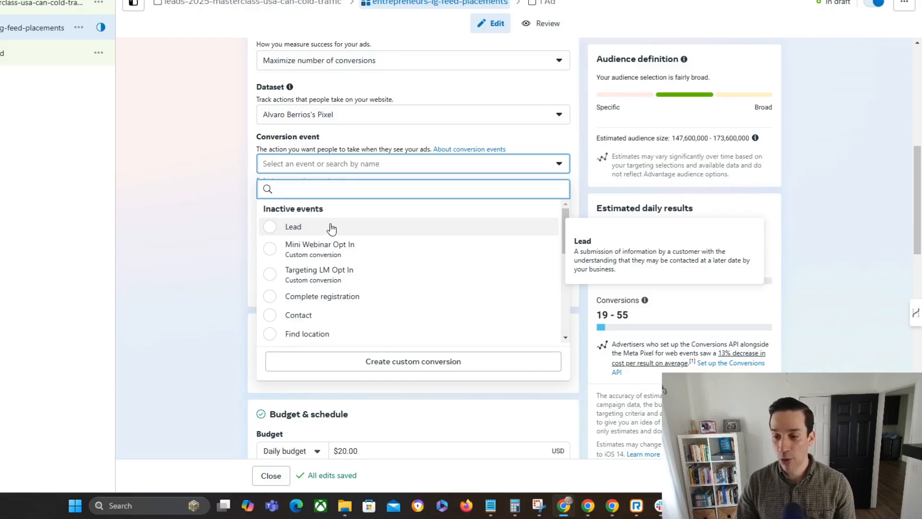
click(332, 228)
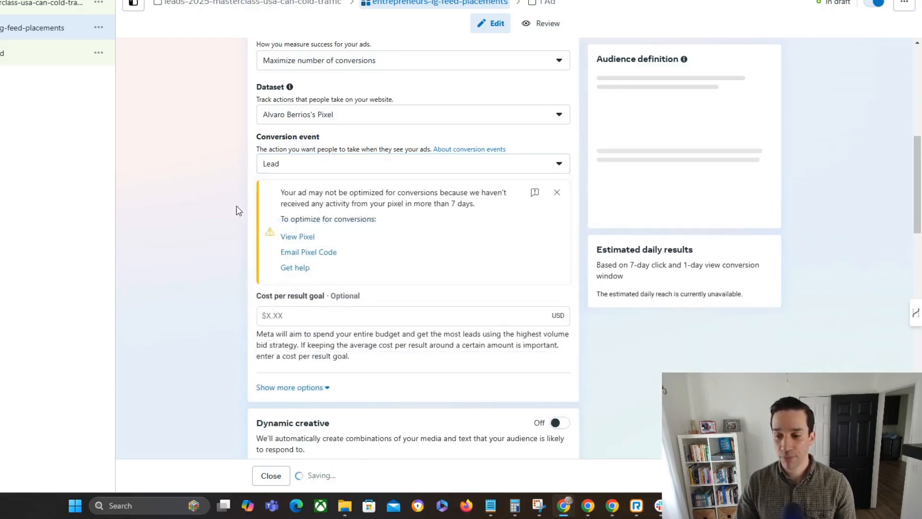
click(298, 168)
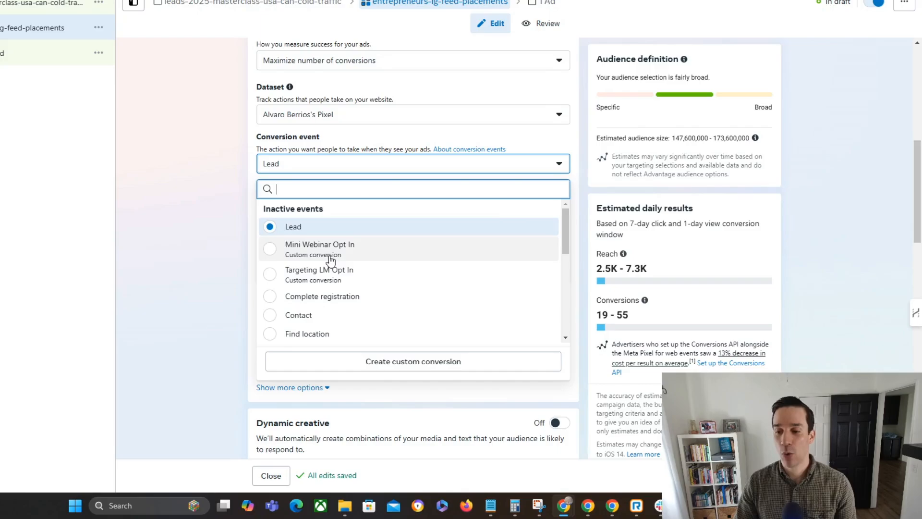
click(222, 250)
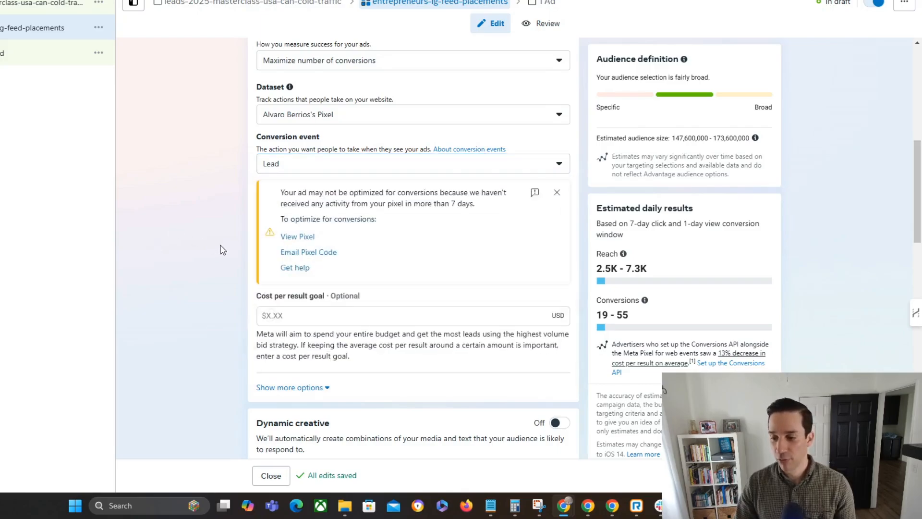
Step: Show the additional conversion options and set the click-through attribution window to 1 day
scroll(223, 250, down, 3)
scroll(206, 206, down, 1)
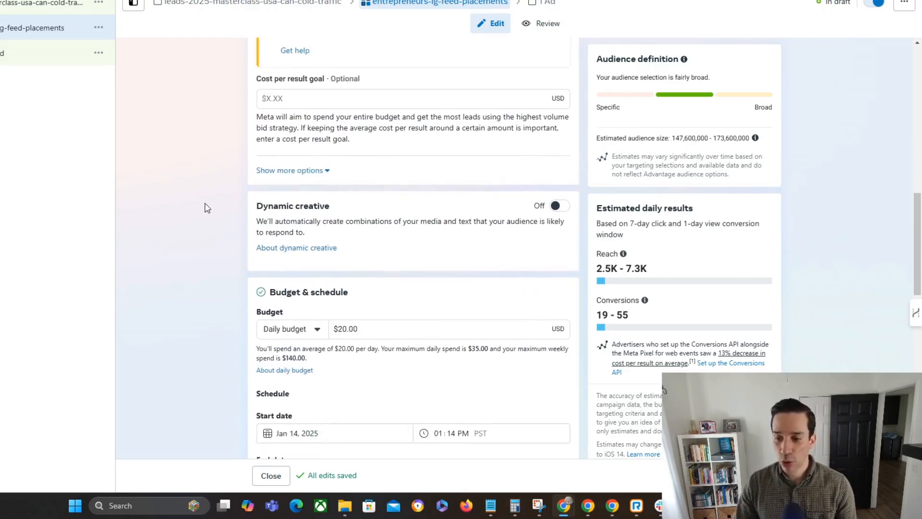
click(298, 166)
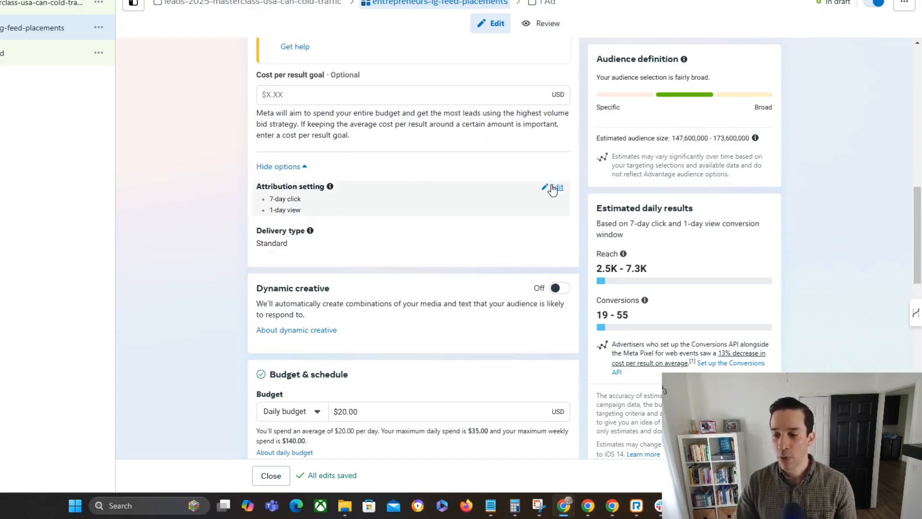
click(552, 186)
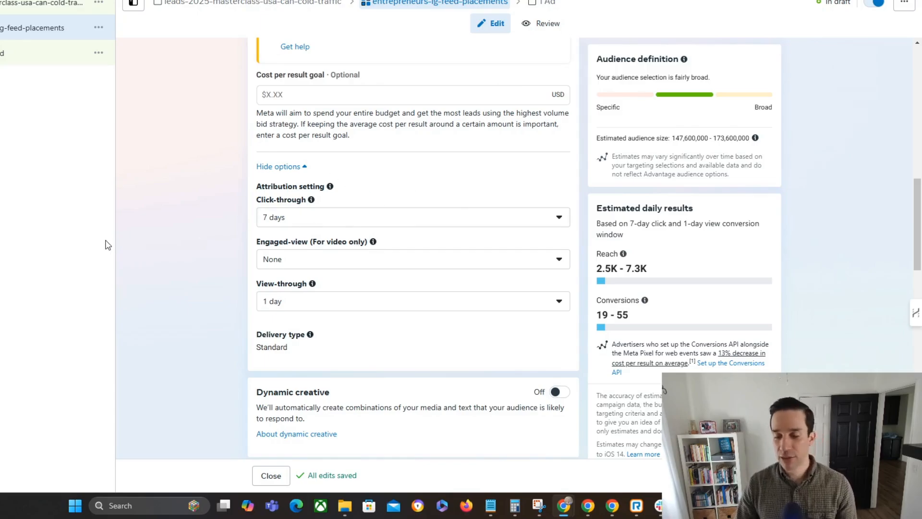
click(344, 222)
click(325, 243)
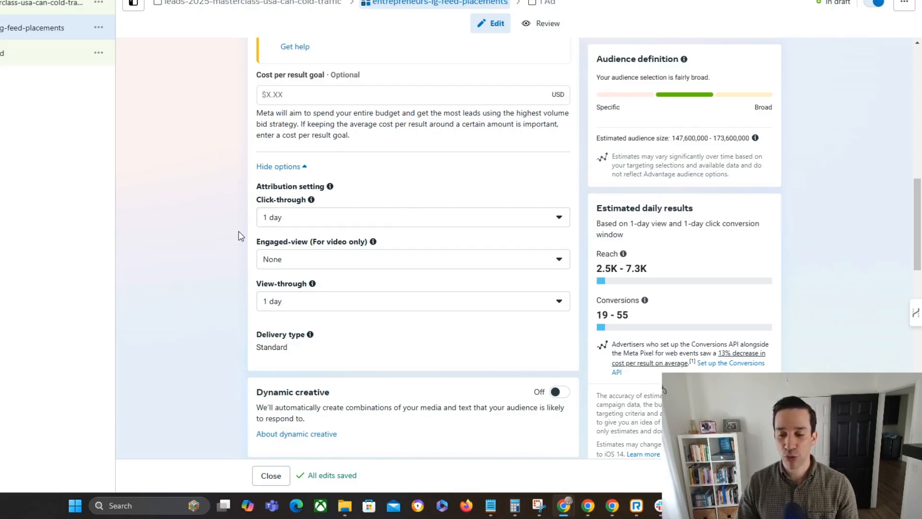
Step: Schedule the ad set to start on Jan 15, 2025 at 12:30 AM PST
scroll(231, 218, down, 5)
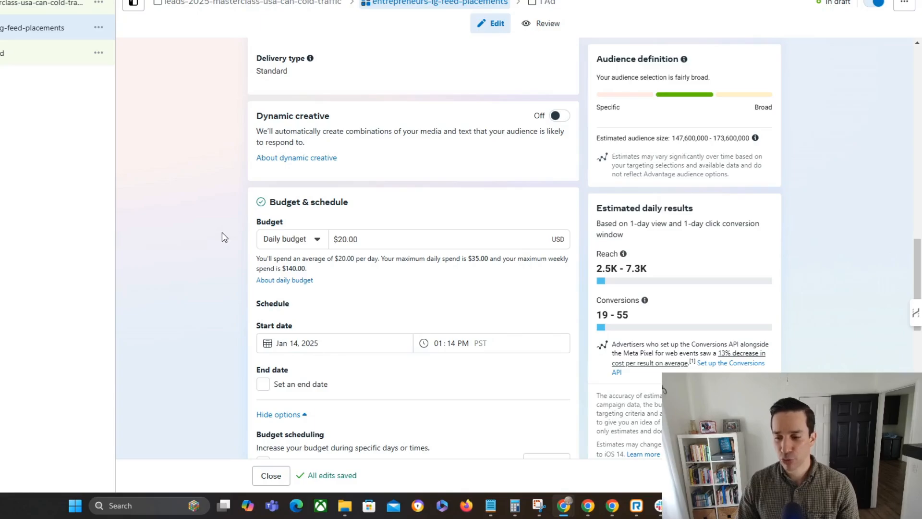
scroll(222, 232, down, 3)
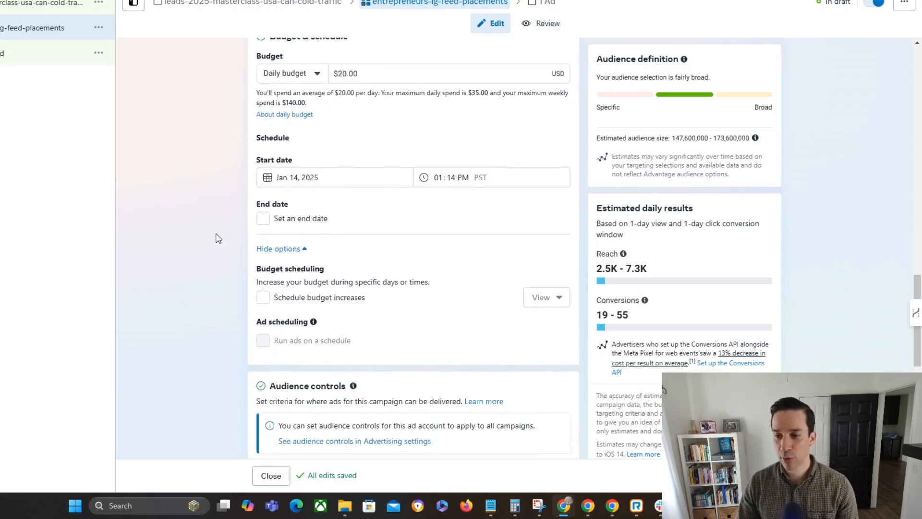
click(288, 177)
click(326, 266)
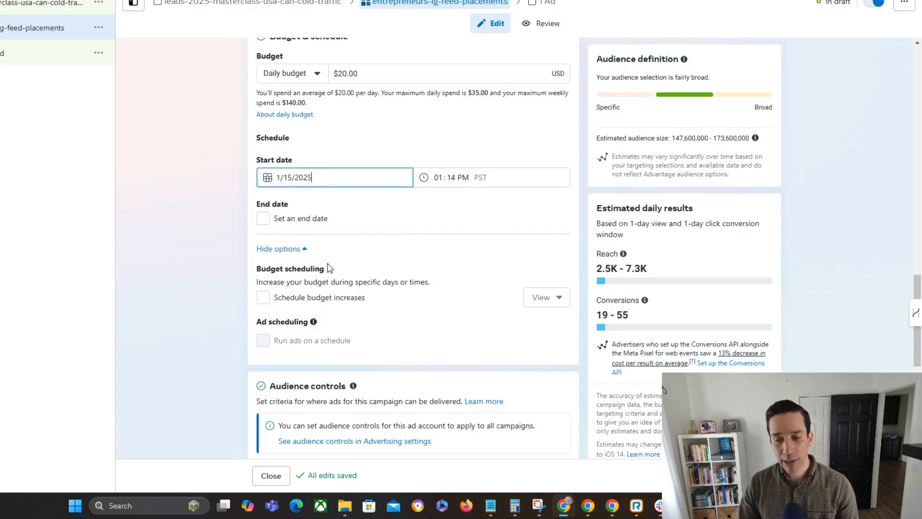
click(435, 177)
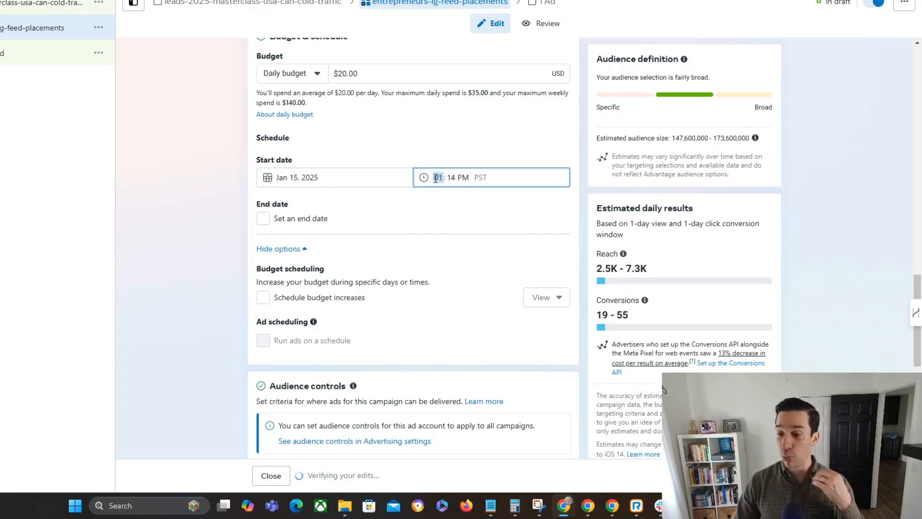
text(12)
key(Tab)
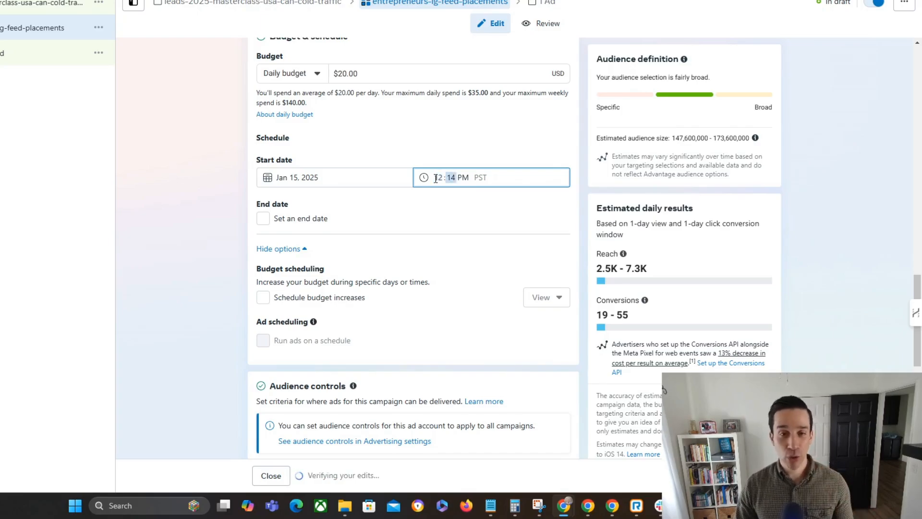
text(30)
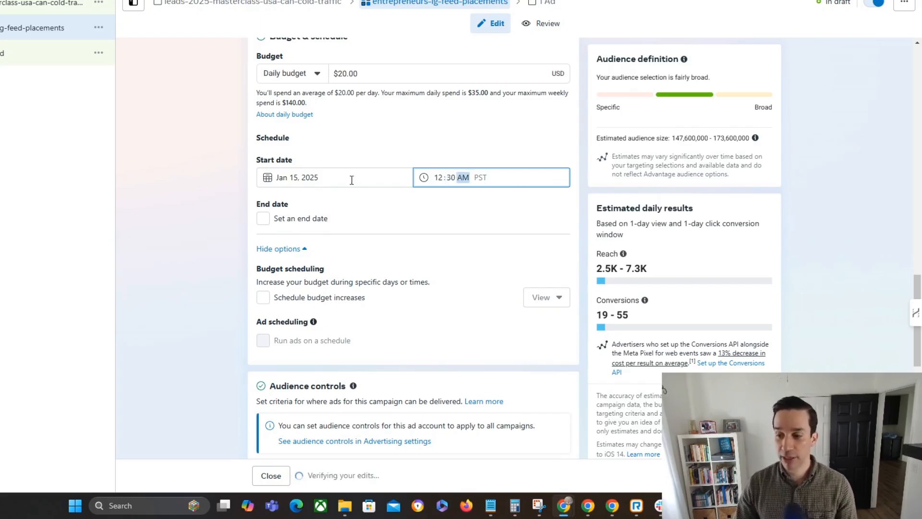
click(193, 159)
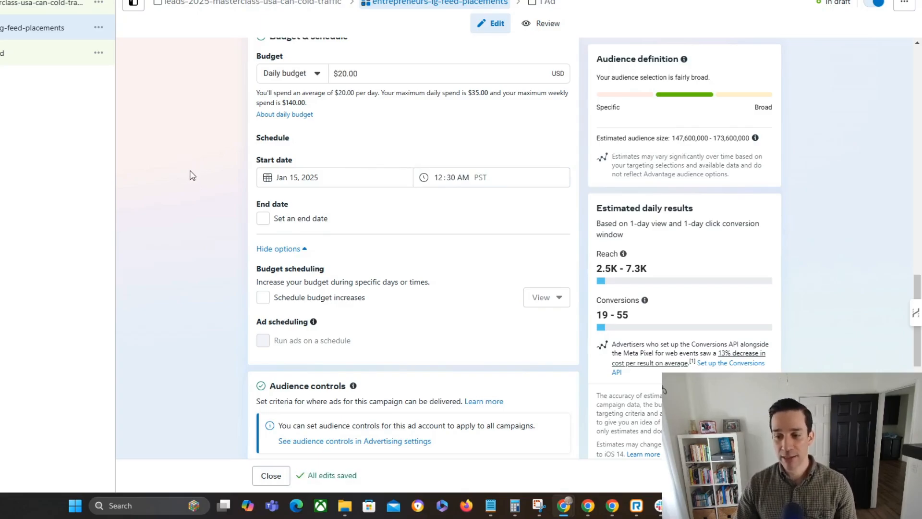
Step: Add Canada to the included locations in the audience controls, alongside the United States
scroll(192, 186, down, 5)
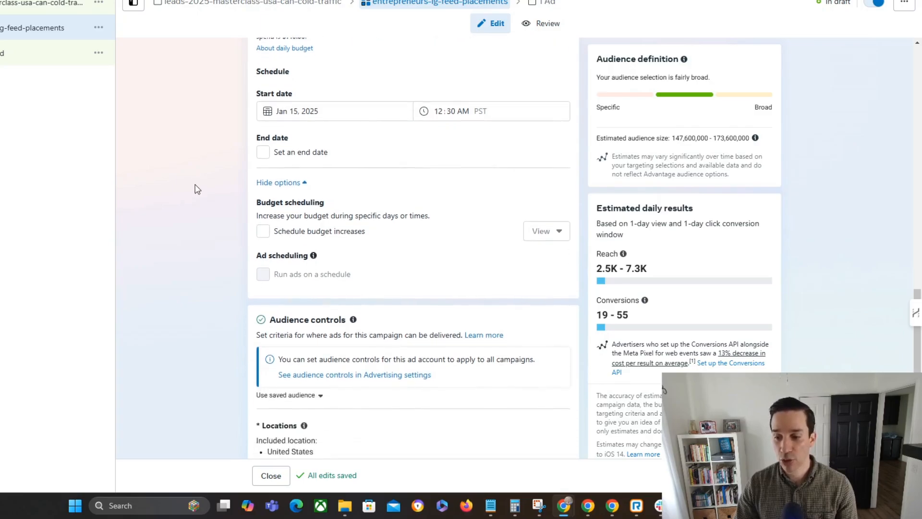
scroll(189, 187, up, 2)
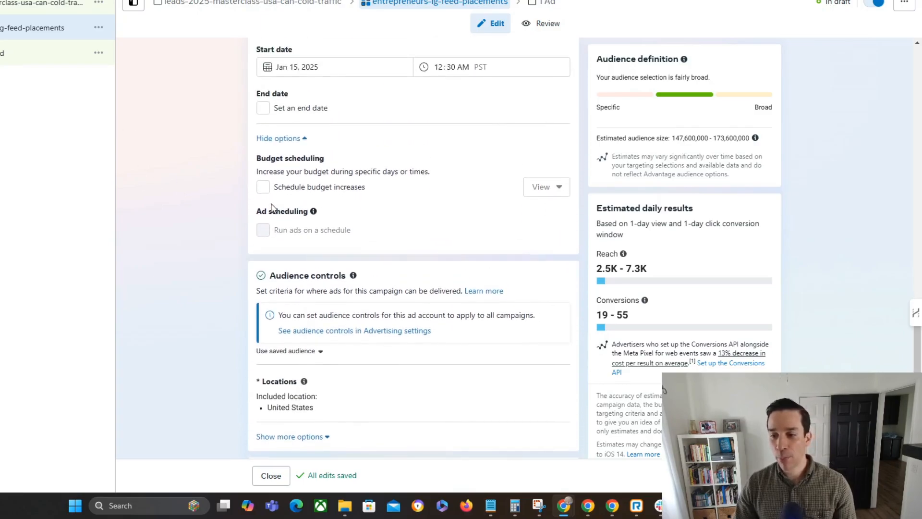
mouse_move(266, 193)
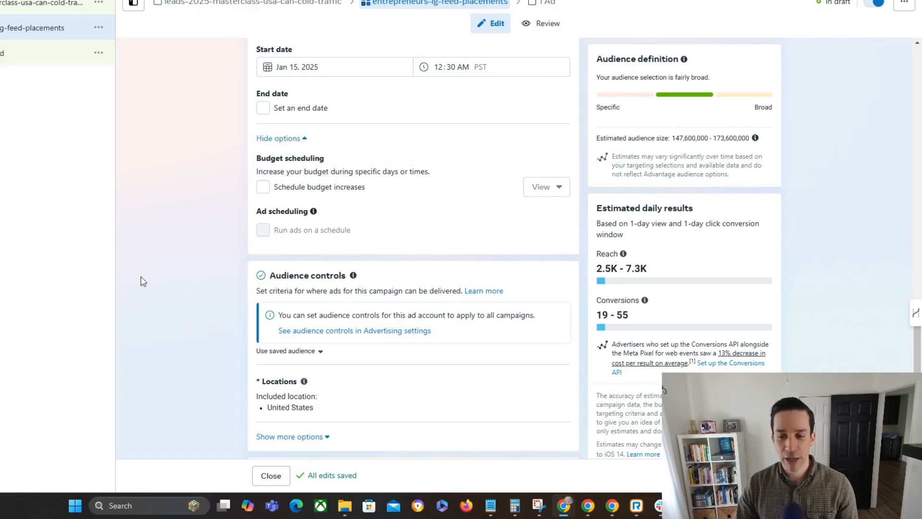
scroll(169, 182, down, 2)
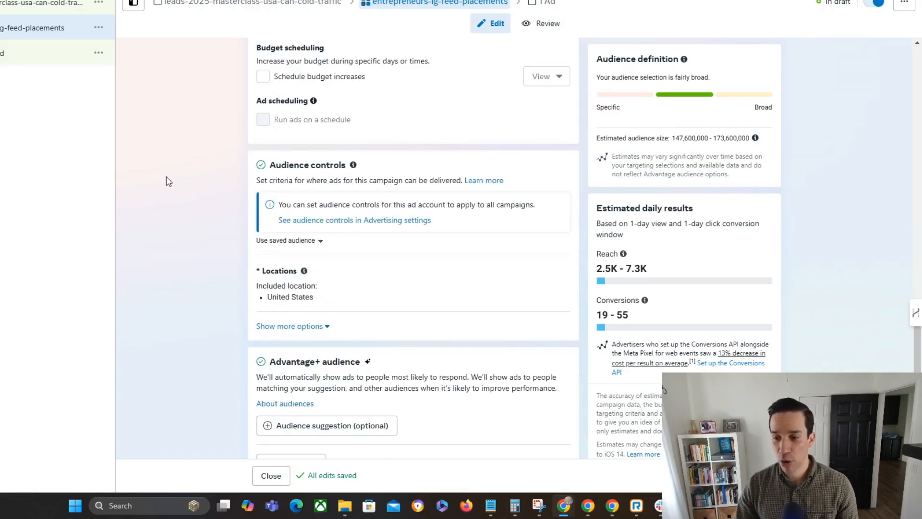
scroll(178, 173, down, 1)
mouse_move(516, 230)
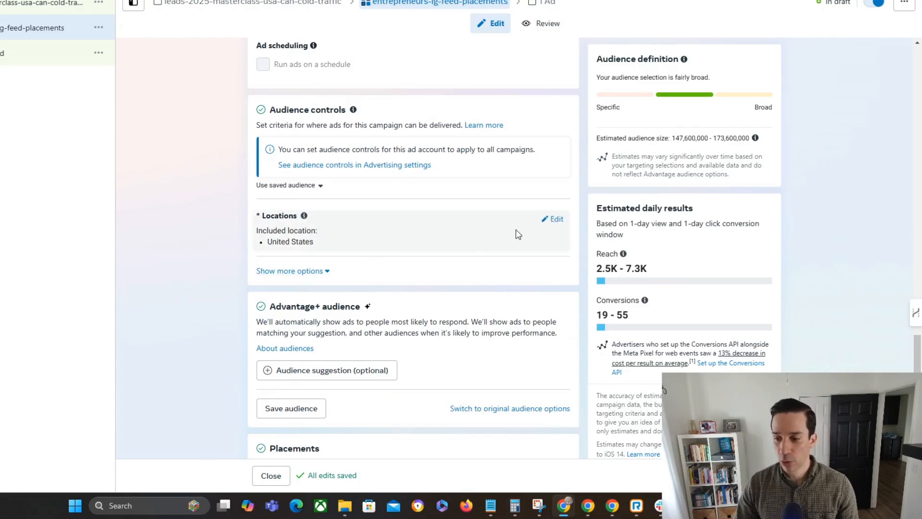
click(556, 219)
click(404, 307)
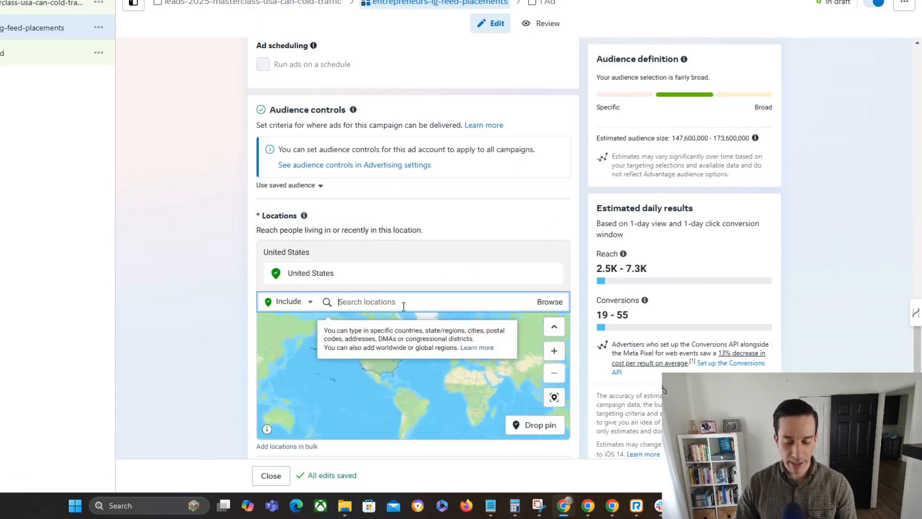
text(cana)
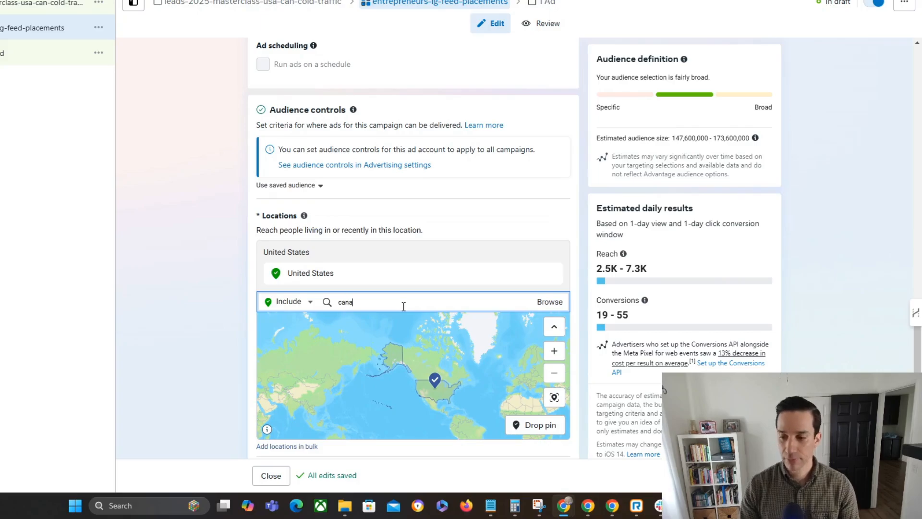
text(da)
click(370, 323)
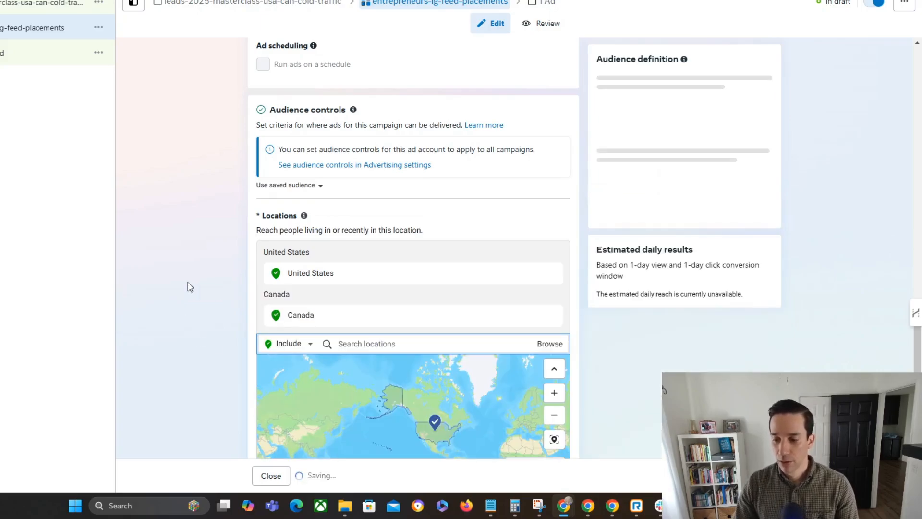
Step: Add the Entrepreneurship (business & finance) interest as an audience suggestion in detailed targeting, leaving out the Entrepreneurship job title
scroll(161, 211, down, 6)
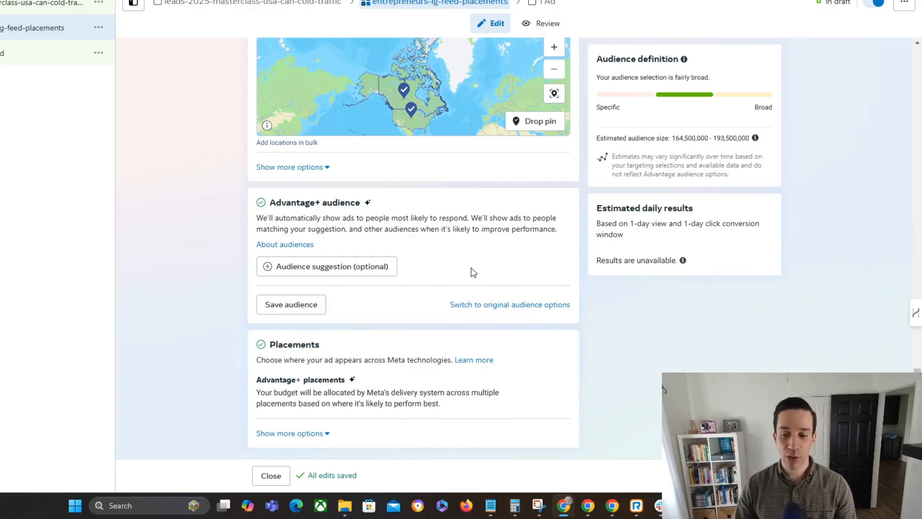
click(347, 267)
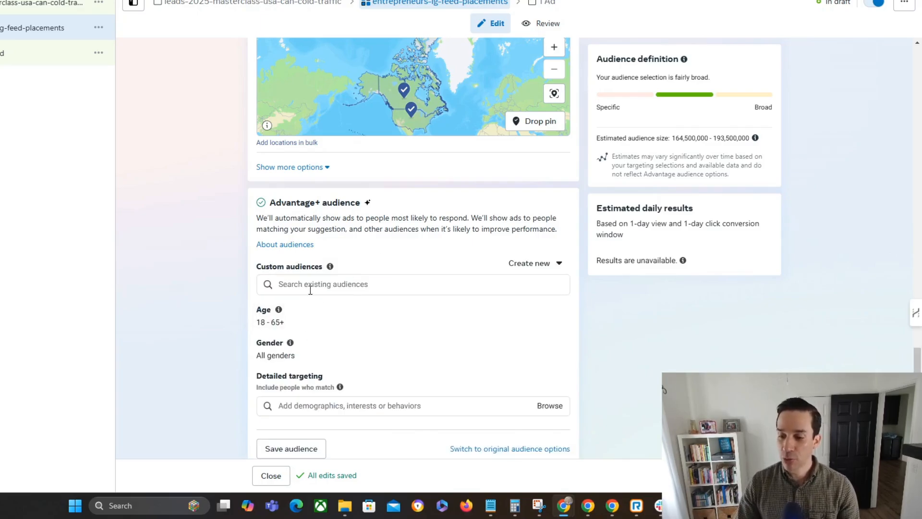
click(310, 287)
text(entrepre)
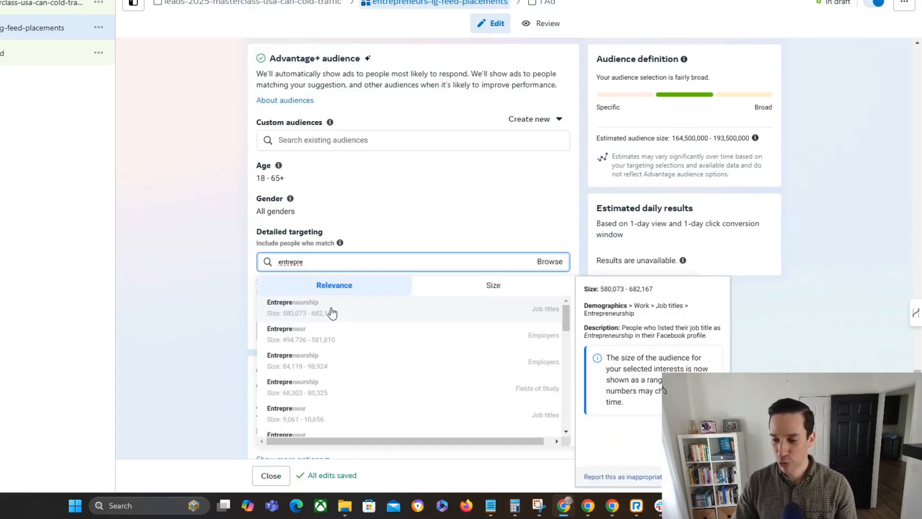
click(332, 312)
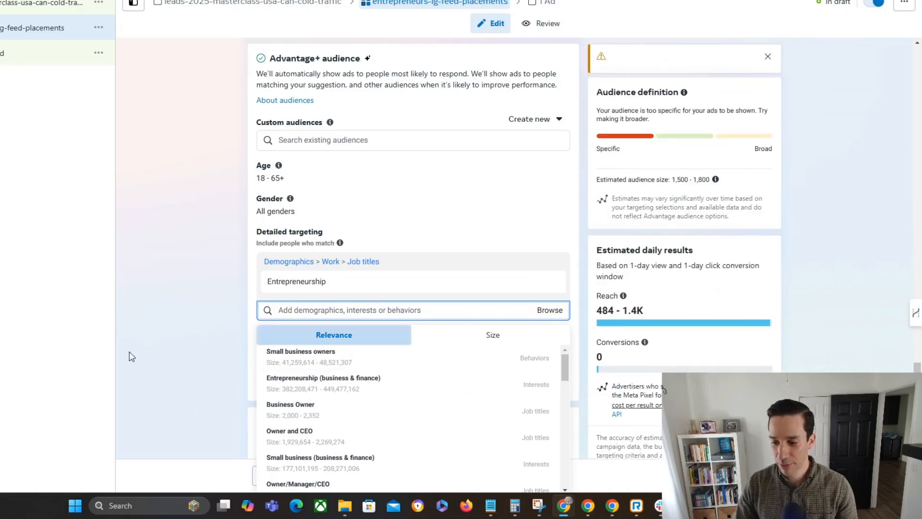
click(358, 382)
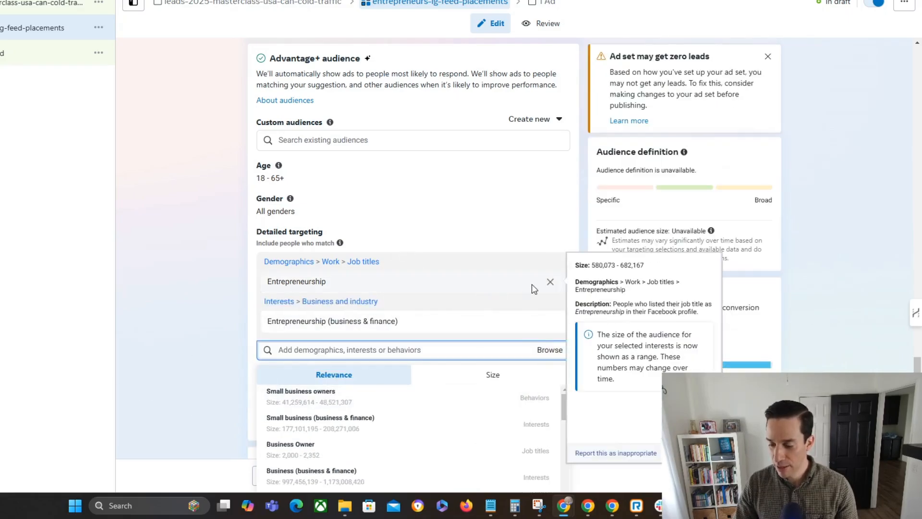
click(549, 283)
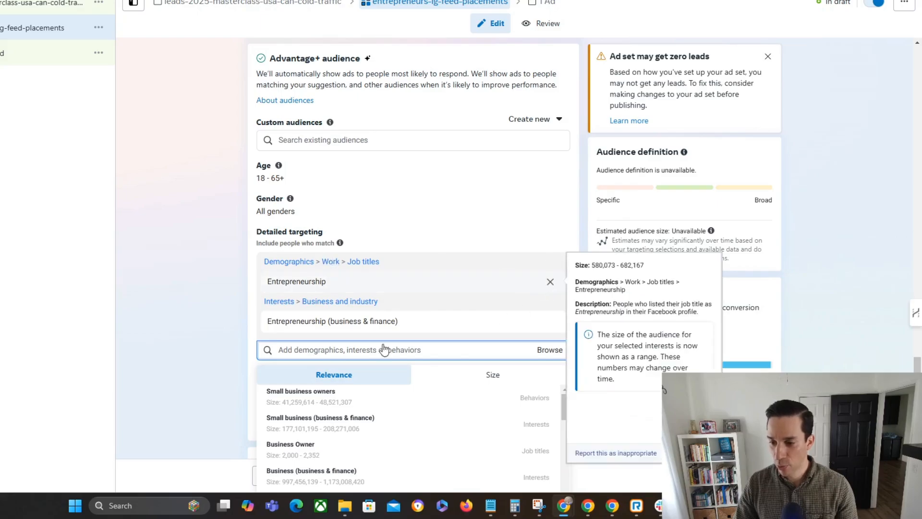
Step: Set the suggested age range in the Advantage+ audience to 30 through 59
click(553, 166)
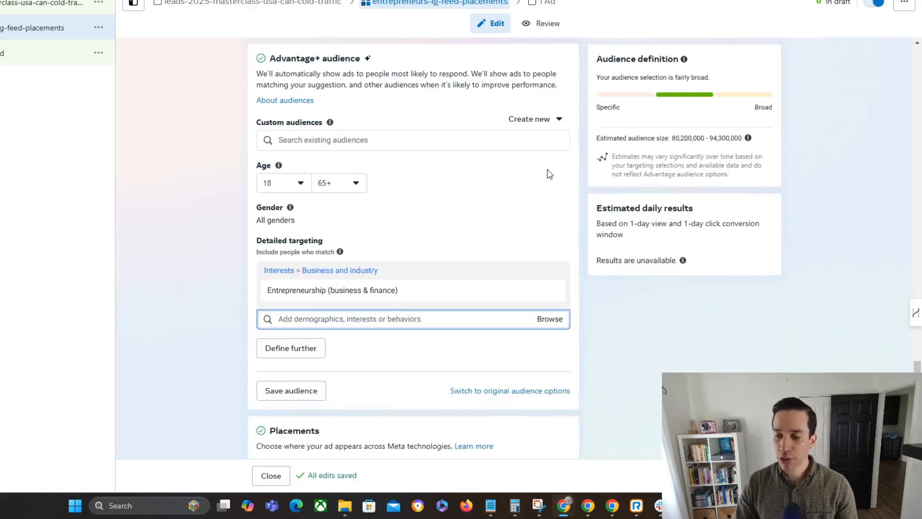
click(273, 186)
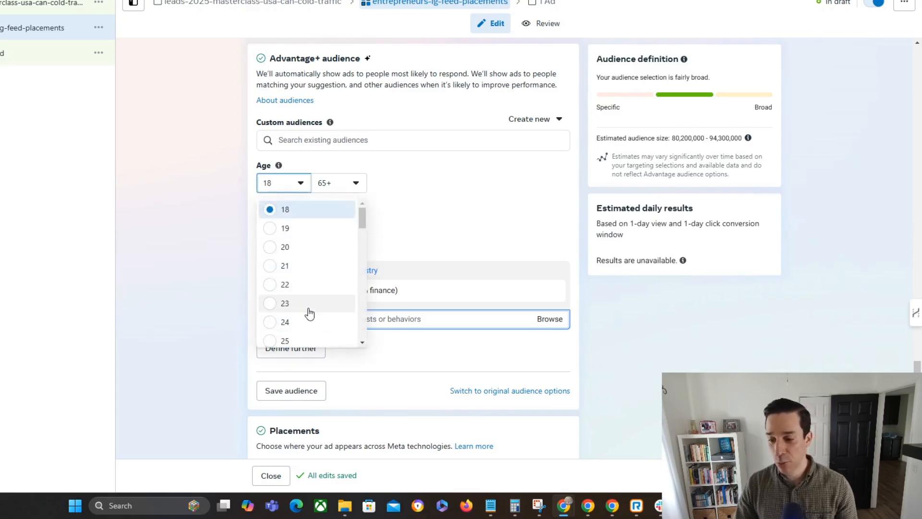
scroll(305, 309, down, 3)
scroll(290, 304, down, 1)
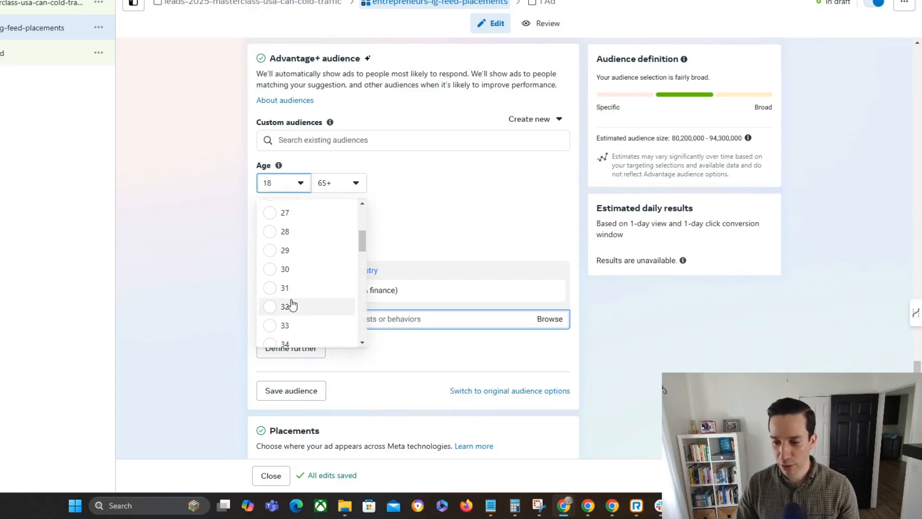
click(271, 268)
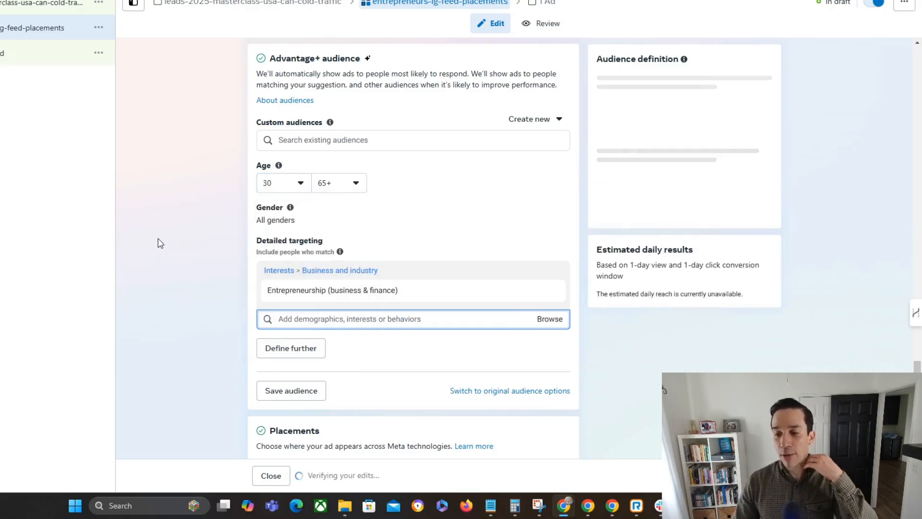
click(346, 182)
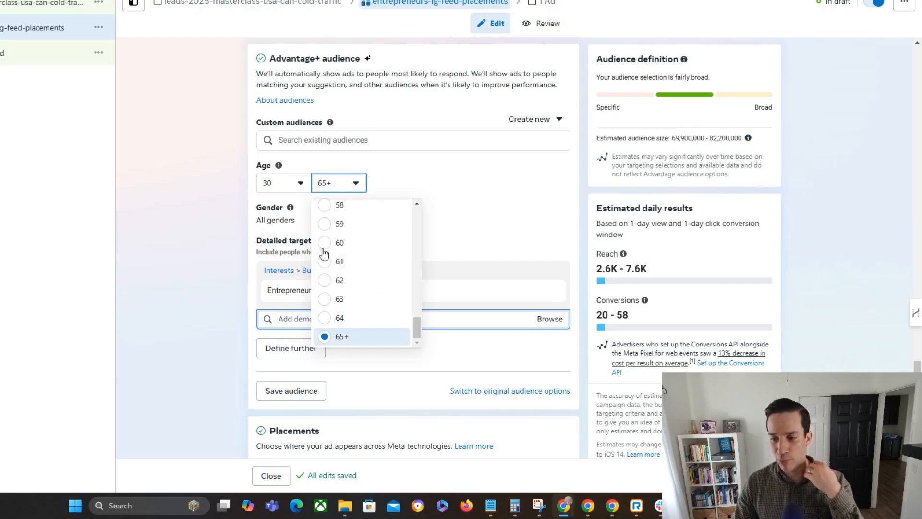
click(323, 224)
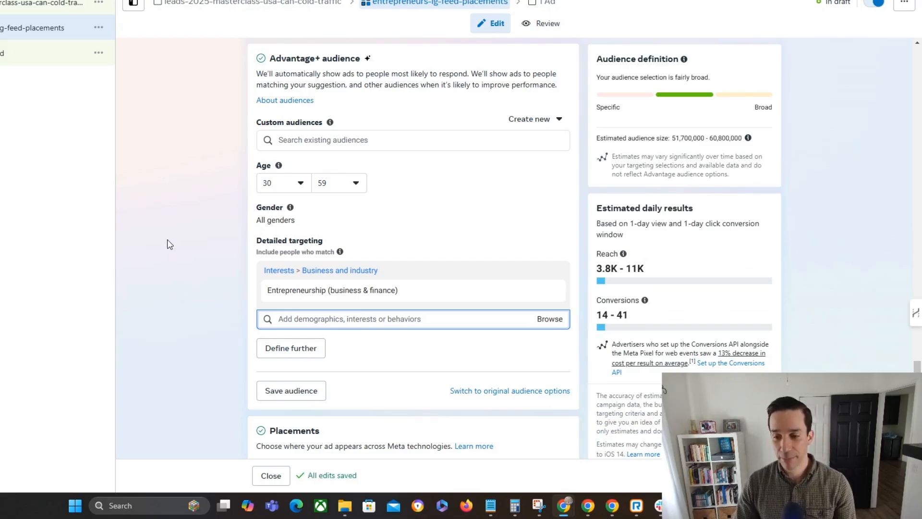
Step: Show more options in the audience controls and exclude the All Leads (180 days) website custom audience
scroll(169, 244, up, 3)
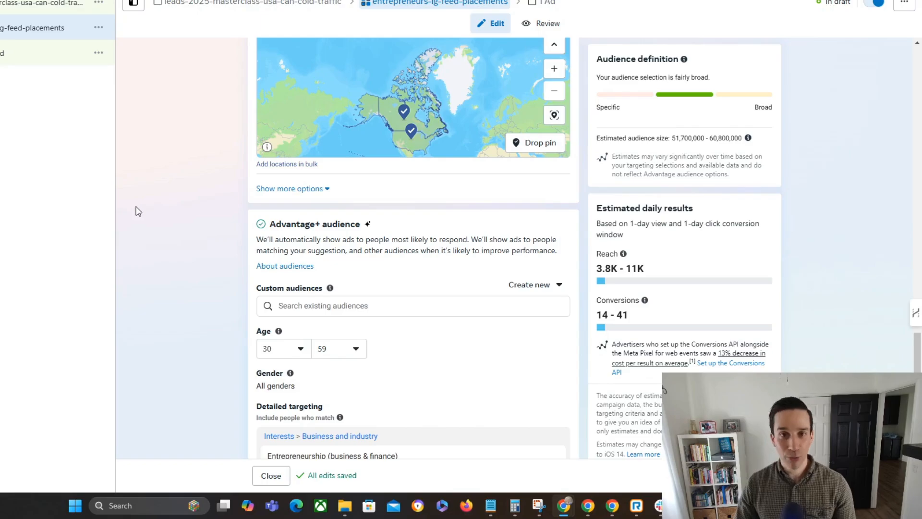
scroll(185, 193, down, 1)
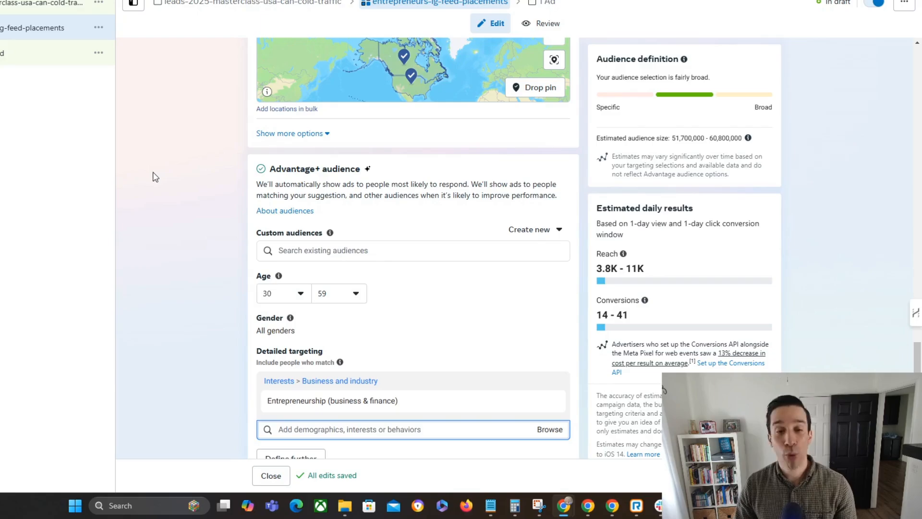
click(261, 135)
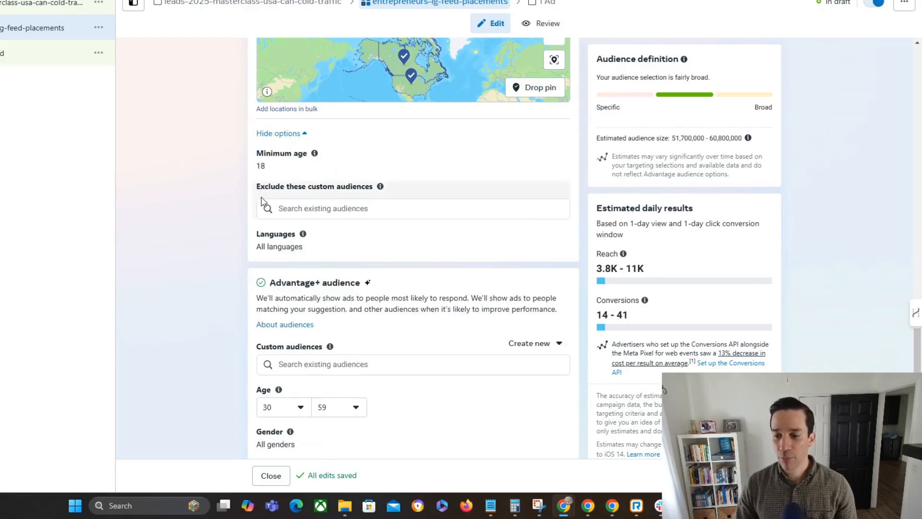
click(287, 207)
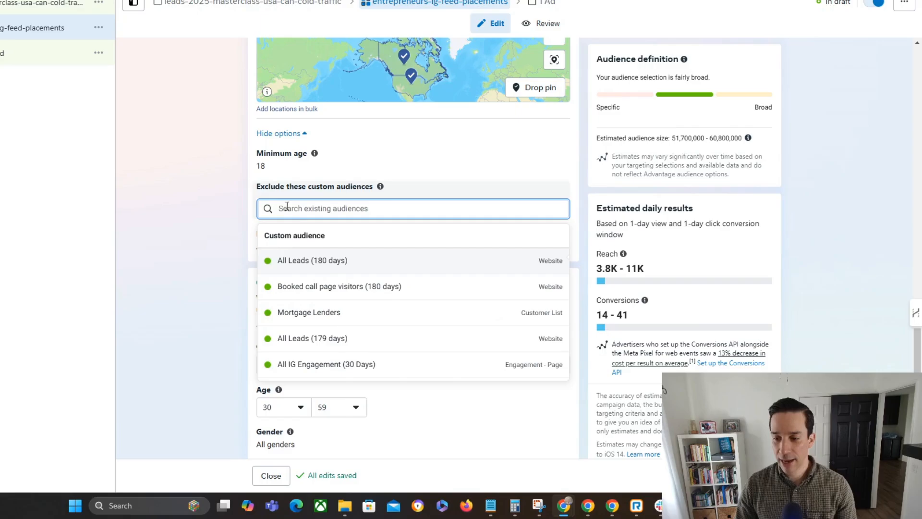
click(324, 268)
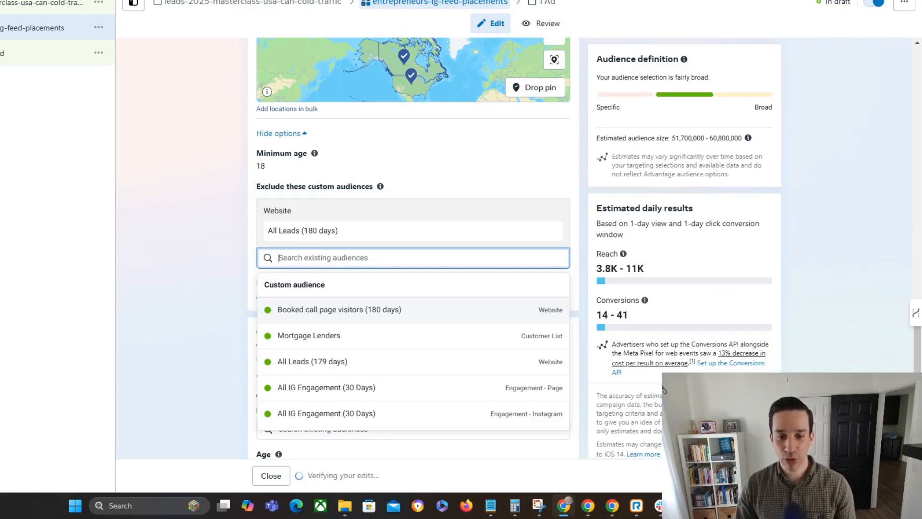
Step: Go to the Audiences tool and start a custom audience with Website as source and Lead as the event
click(9, 234)
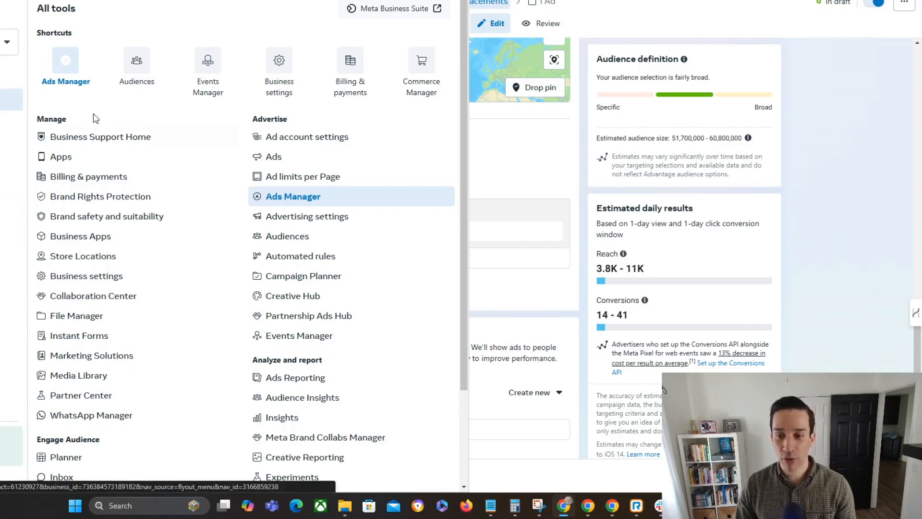
click(136, 64)
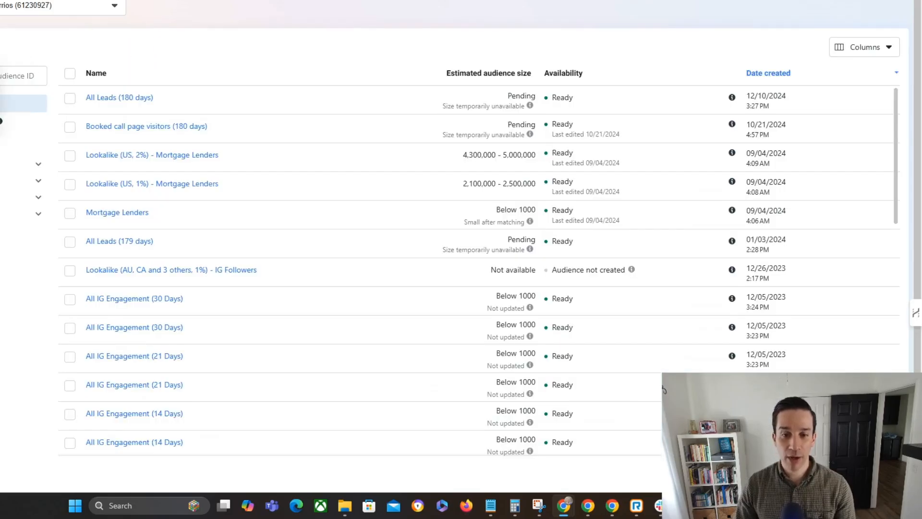
click(1, 77)
click(240, 134)
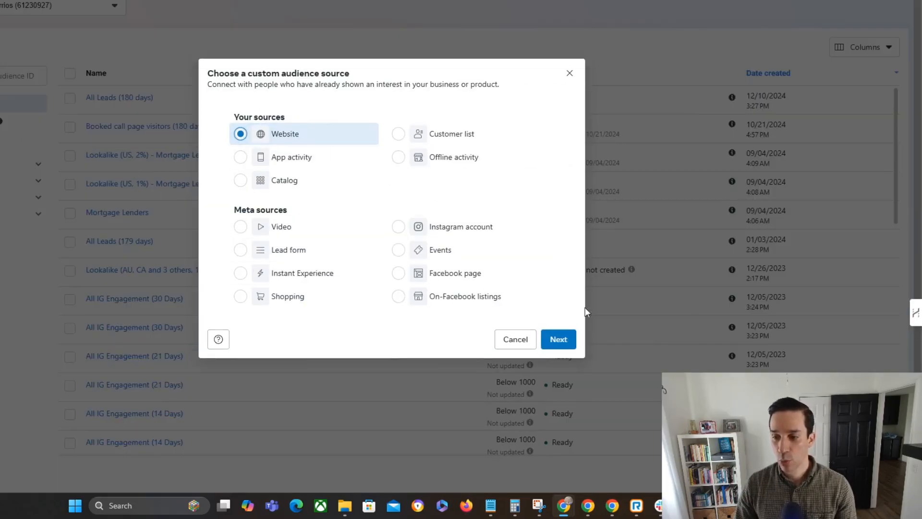
click(559, 339)
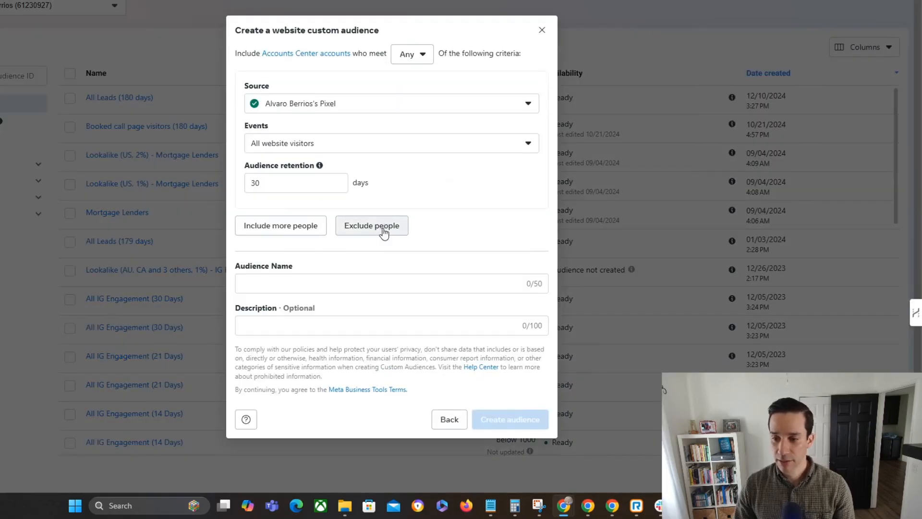
click(350, 147)
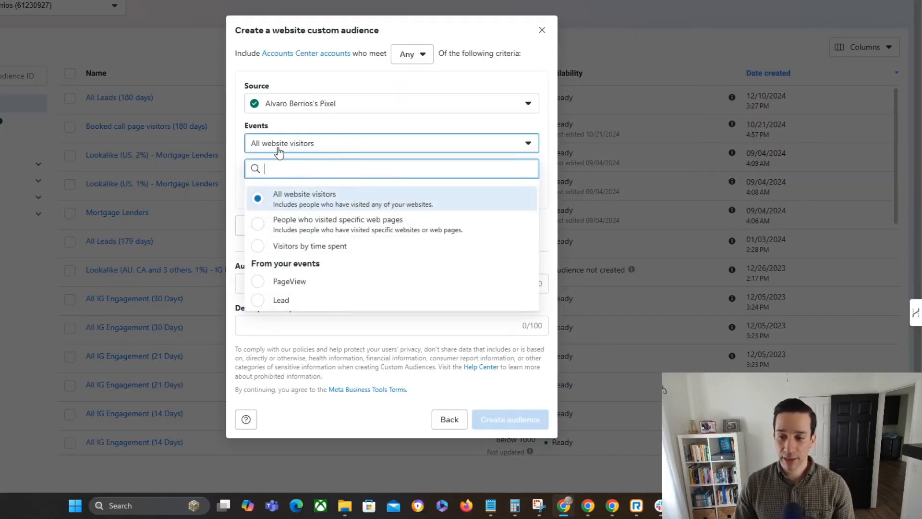
click(256, 300)
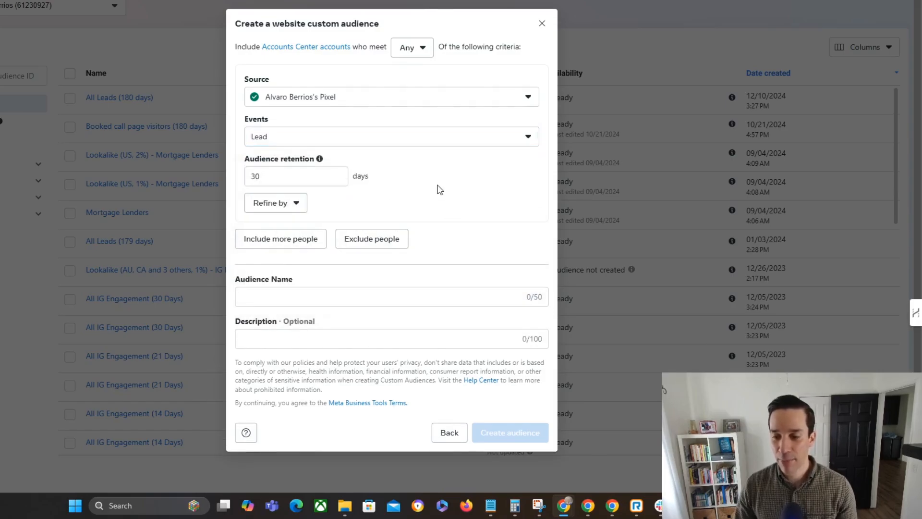
Step: Set the website custom audience's retention to 180 days
double_click(282, 174)
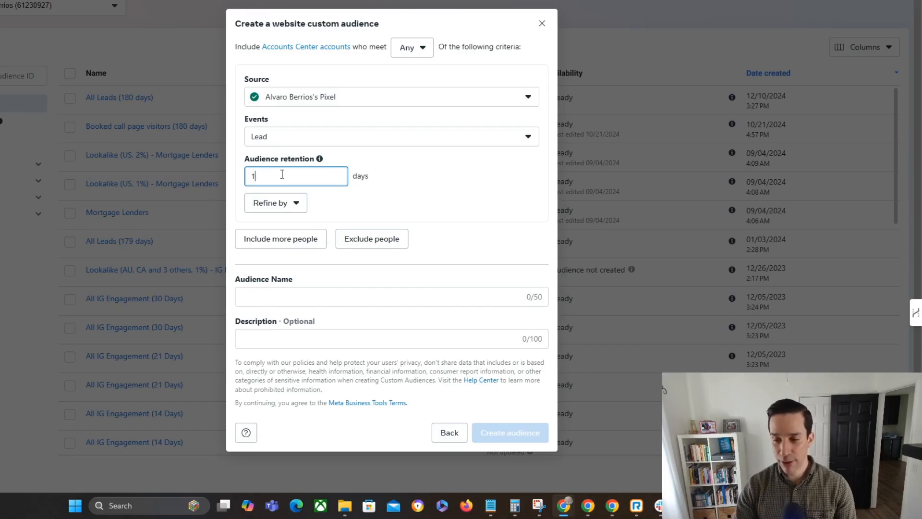
key(BackSpace)
text(100)
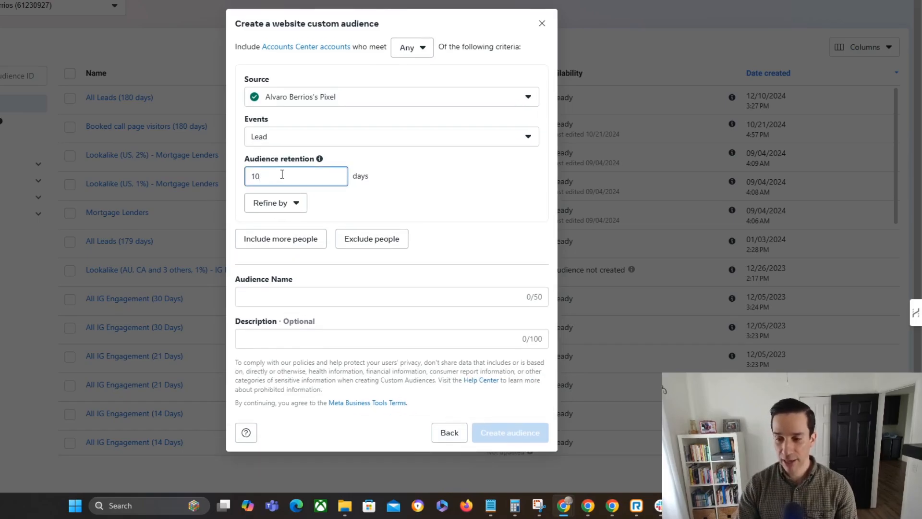
key(BackSpace)
key(BackSpace)
text(01)
key(BackSpace)
key(BackSpace)
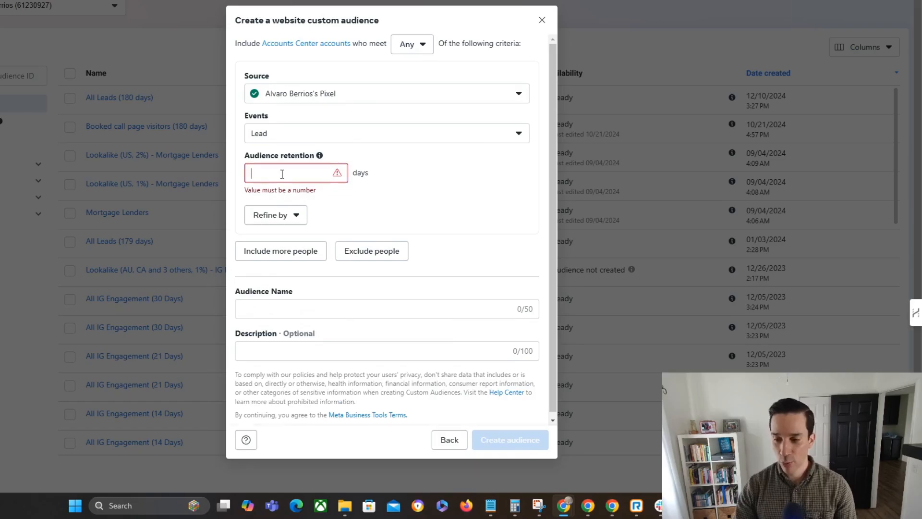
text(180)
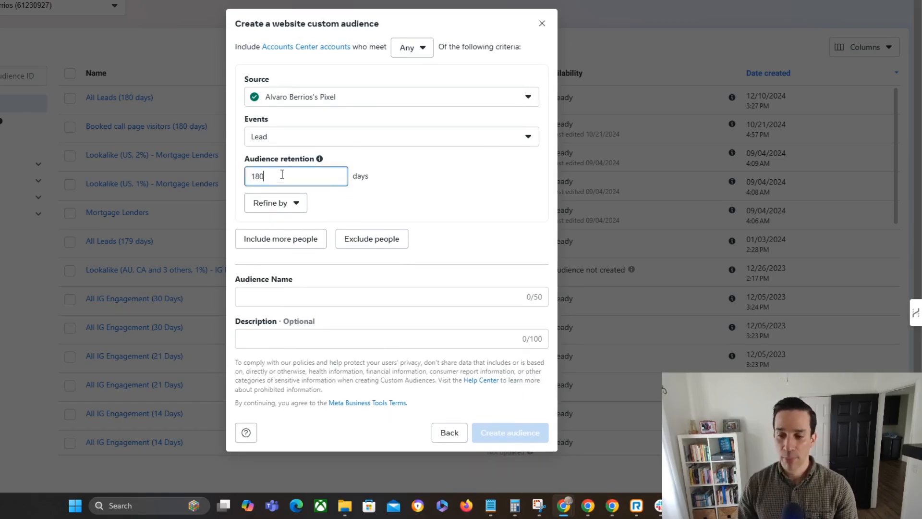
Step: Enter the audience name All Leads (180 days), then discard the custom audience without creating it and return to the ad set
click(313, 301)
text(All)
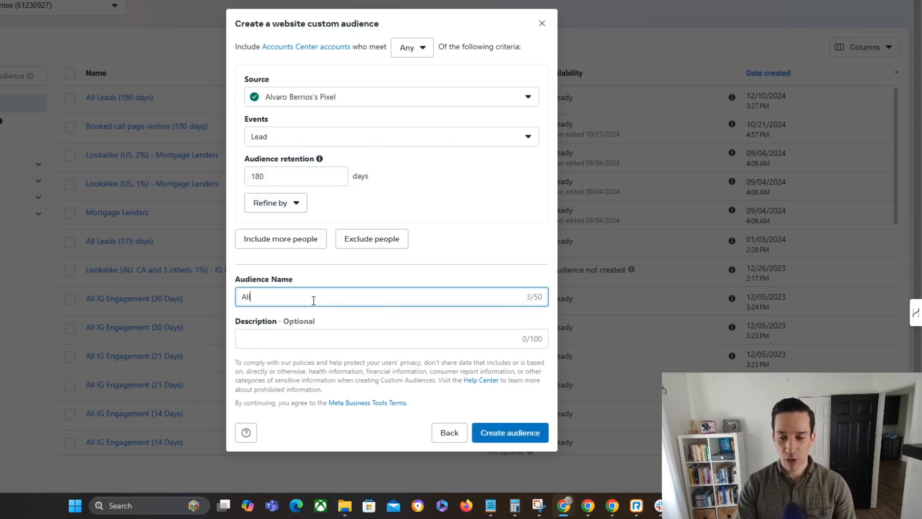
text( Leads ()
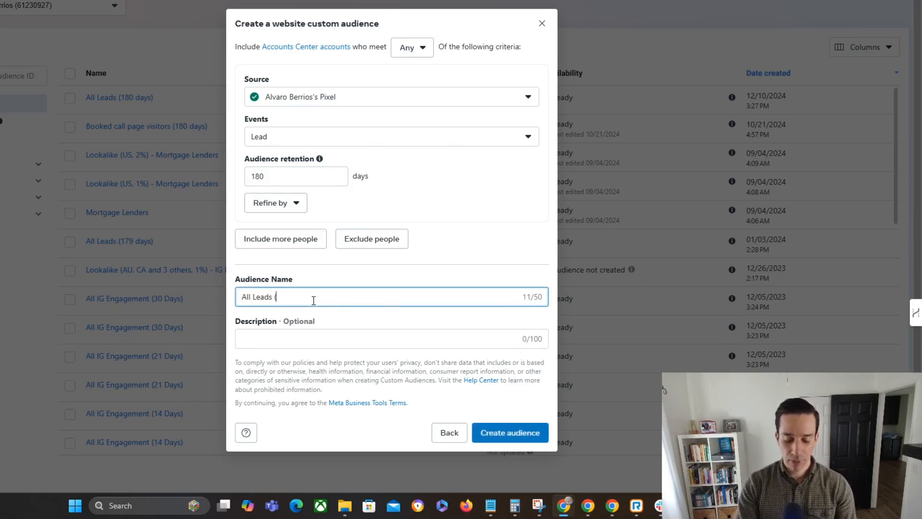
text(180 days)
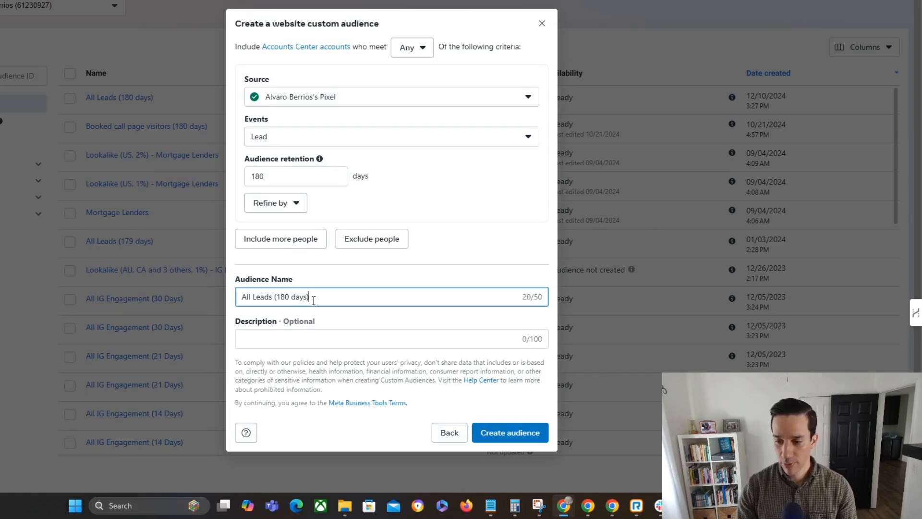
text())
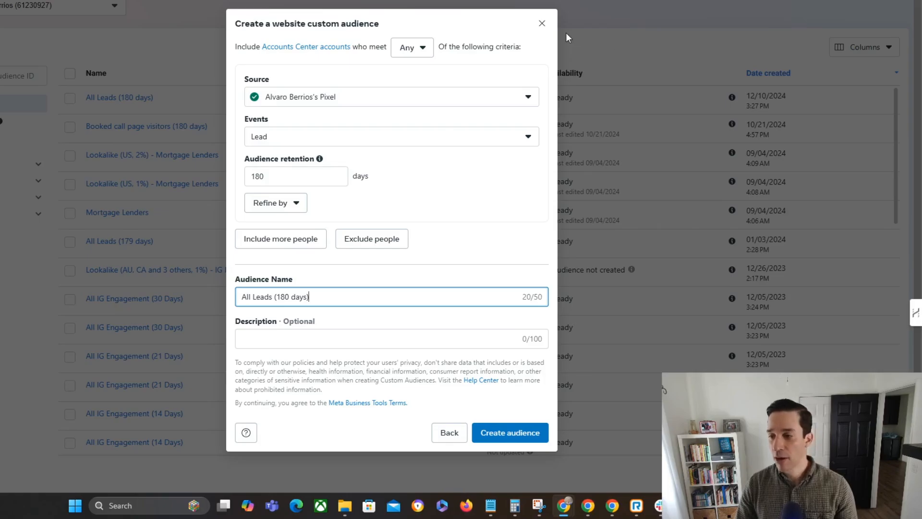
click(543, 24)
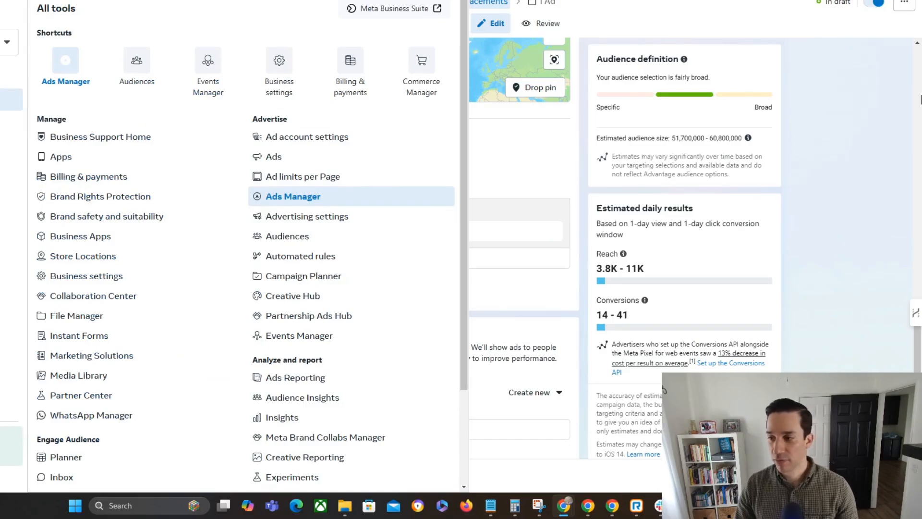
click(865, 142)
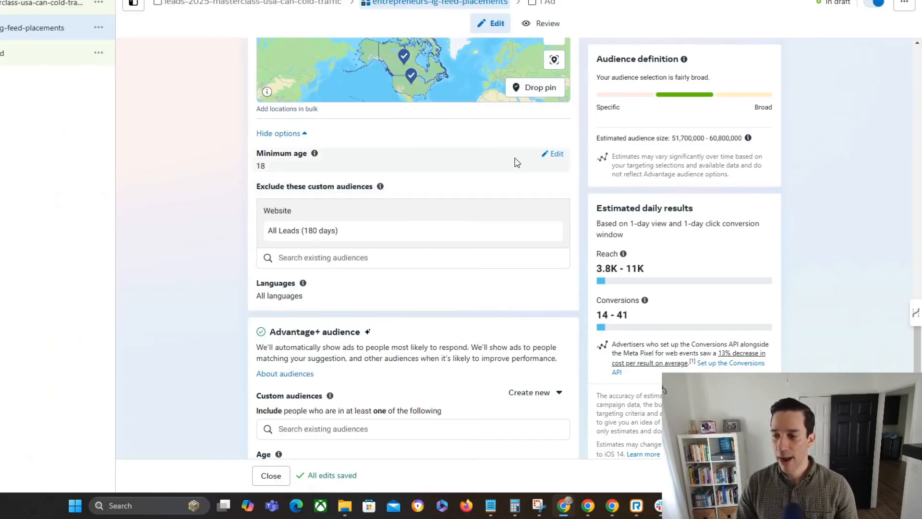
Step: Set the minimum age in the ad set's audience controls to 25
click(549, 158)
click(298, 172)
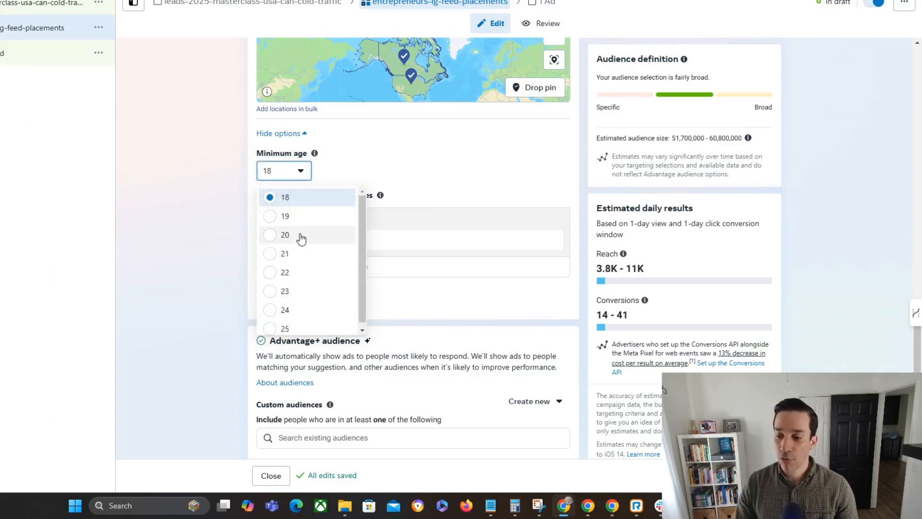
click(223, 251)
scroll(225, 254, down, 8)
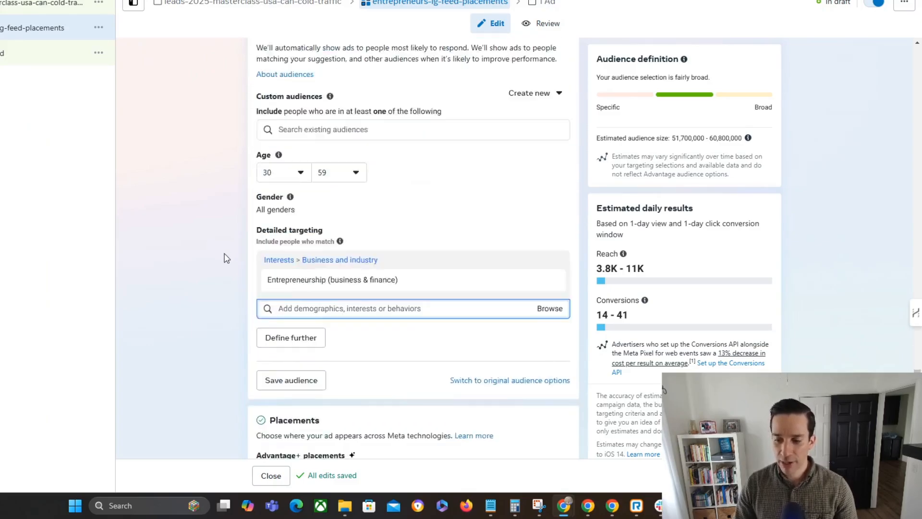
scroll(240, 222, up, 5)
scroll(214, 149, up, 1)
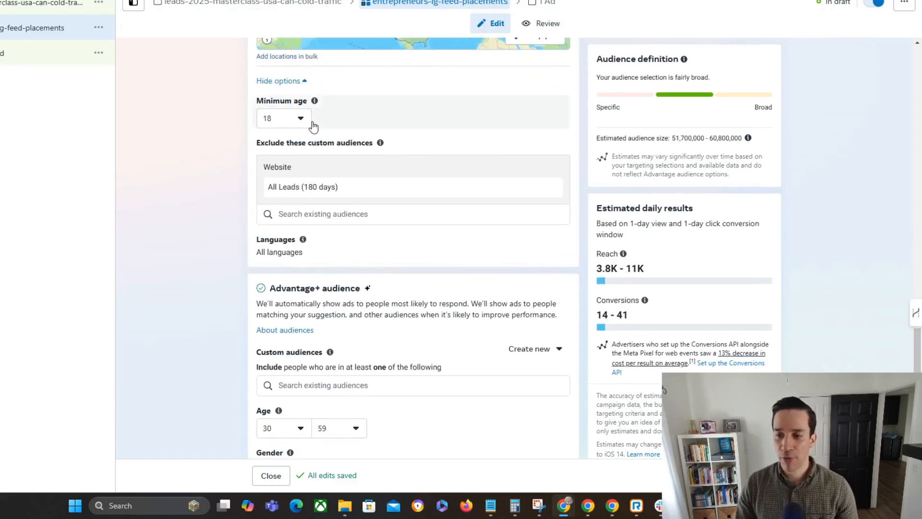
click(301, 121)
click(288, 276)
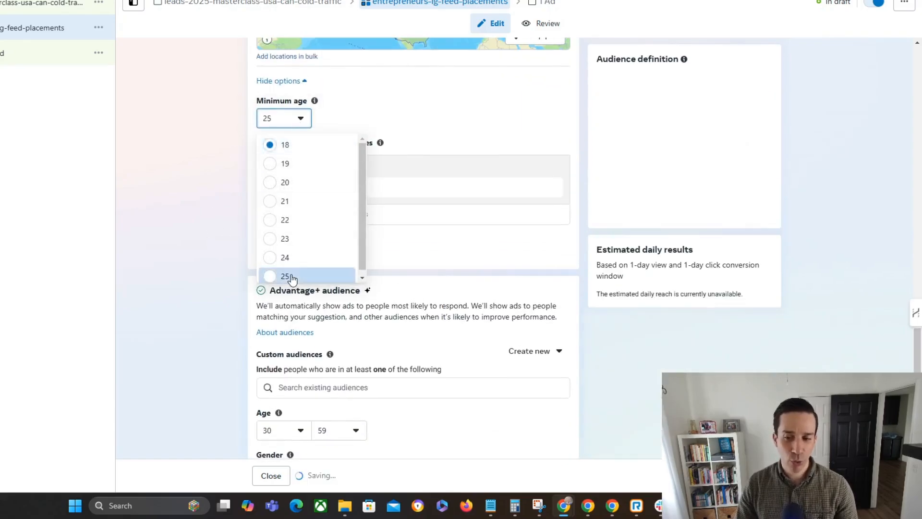
scroll(192, 288, up, 2)
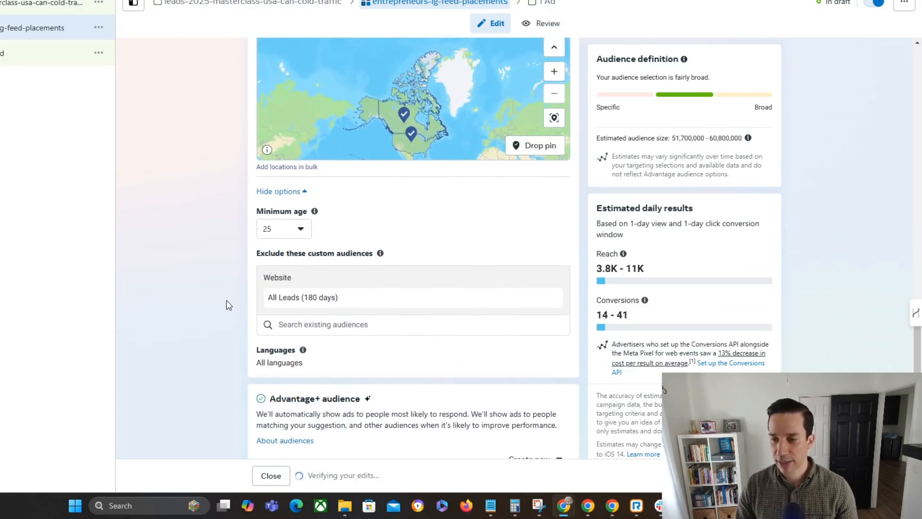
scroll(225, 290, down, 5)
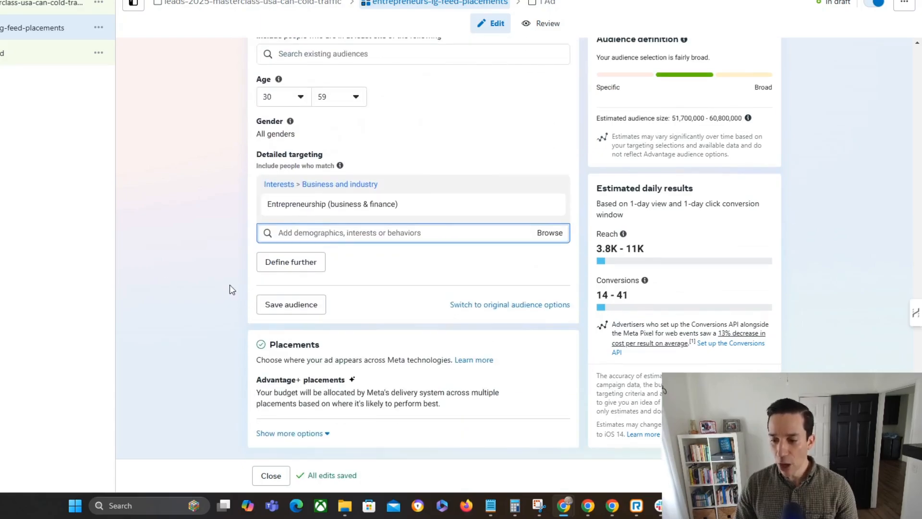
scroll(229, 290, up, 10)
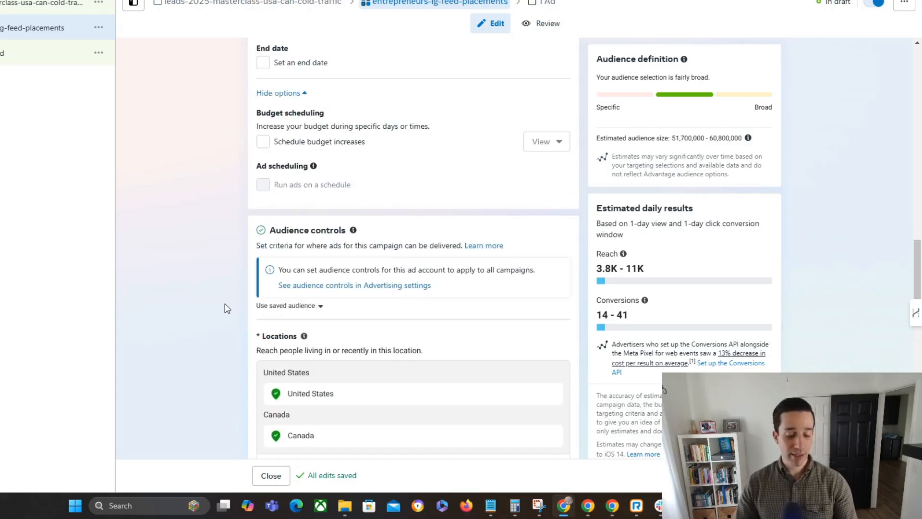
scroll(228, 308, up, 10)
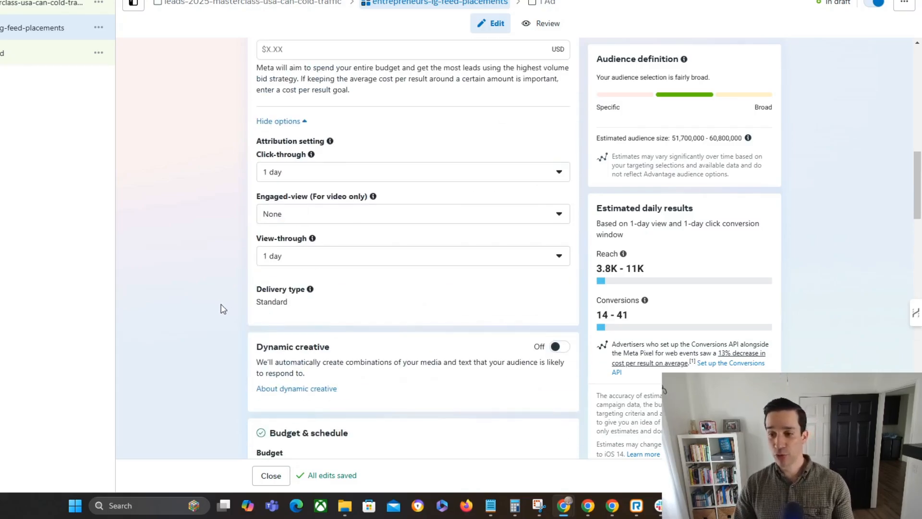
Step: Switch the ad set from Advantage+ placements to manual placements
scroll(207, 316, up, 3)
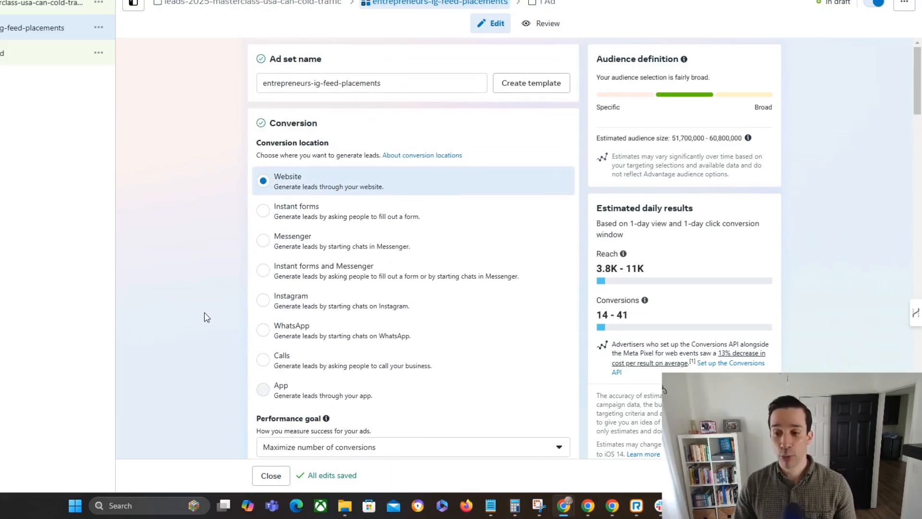
scroll(207, 317, down, 15)
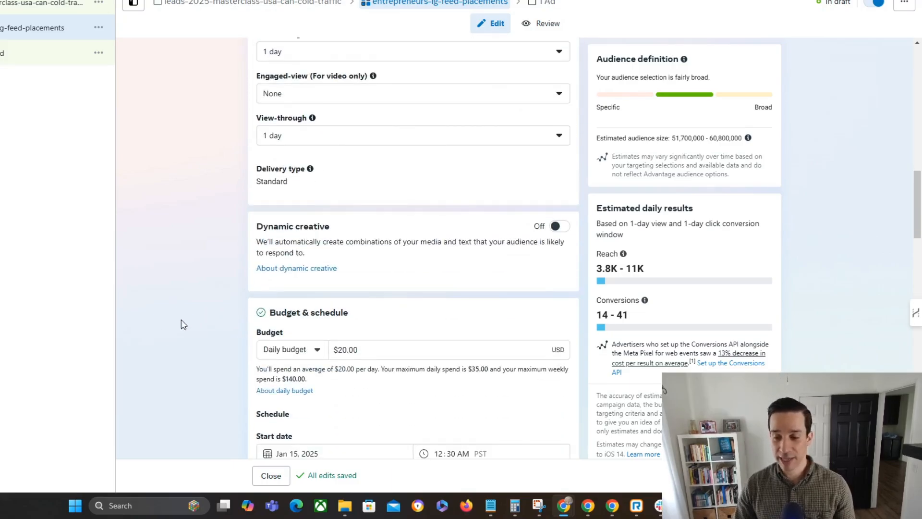
scroll(181, 324, down, 20)
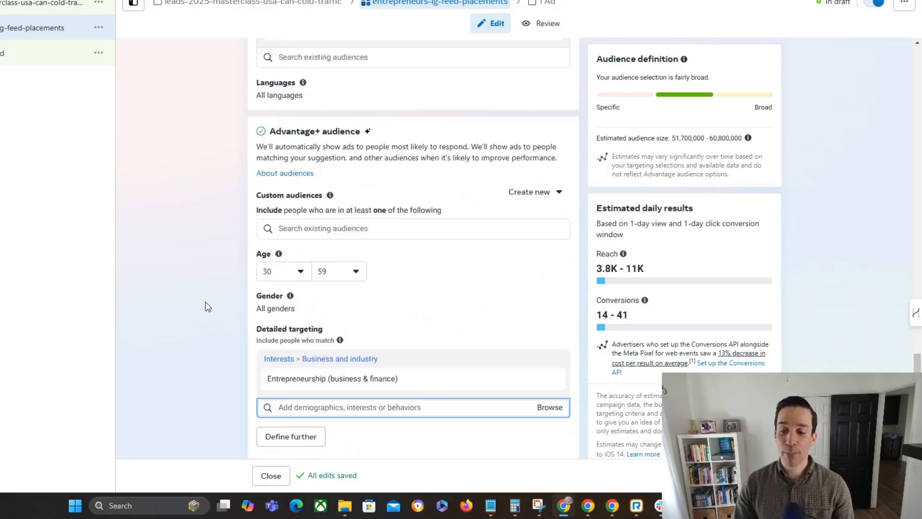
scroll(207, 307, down, 3)
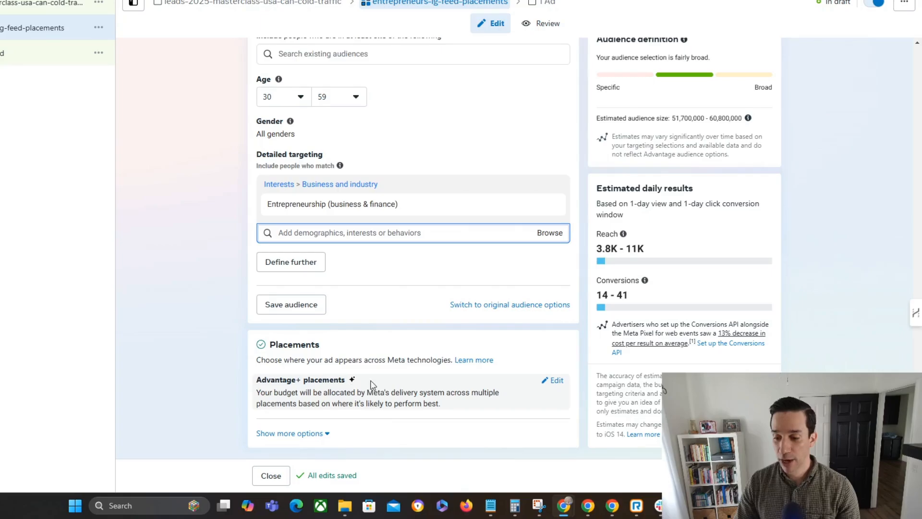
click(553, 381)
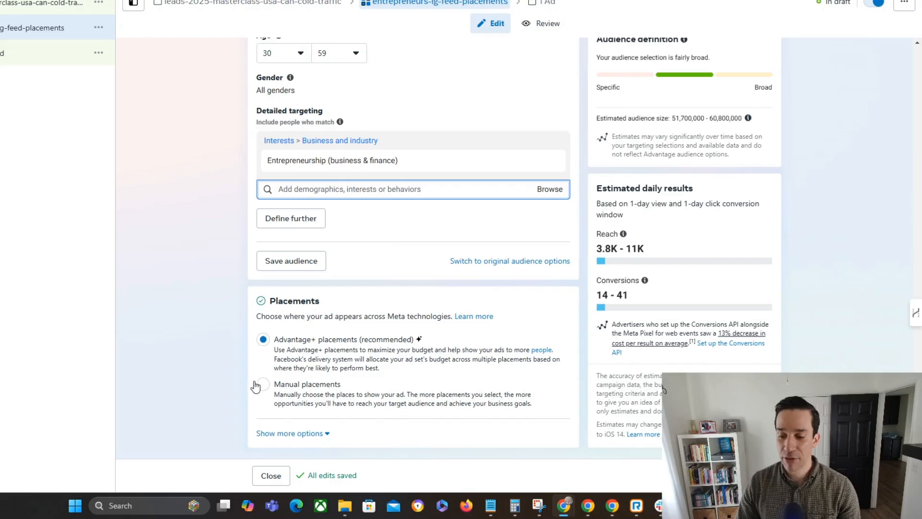
click(263, 385)
scroll(169, 181, down, 8)
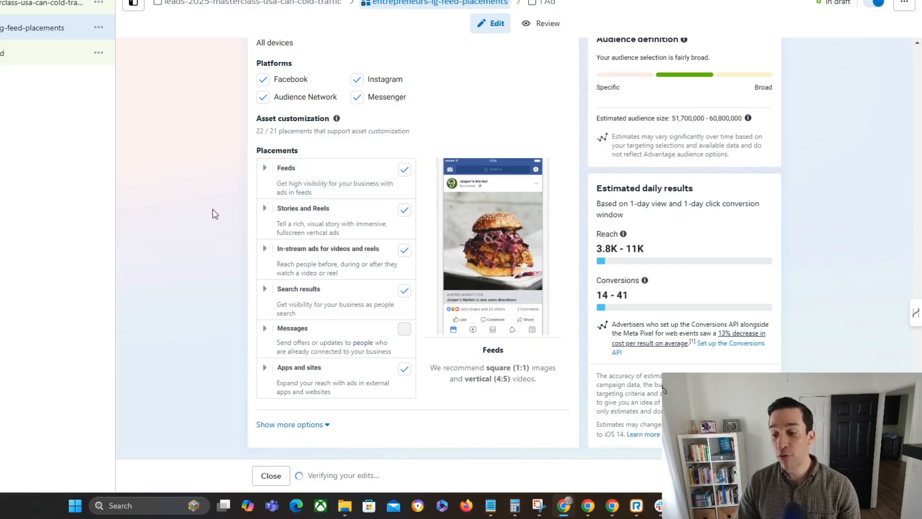
Step: Expand the Feeds, Stories and Reels, In-stream ads and Search results groups to examine their individual placements
click(265, 168)
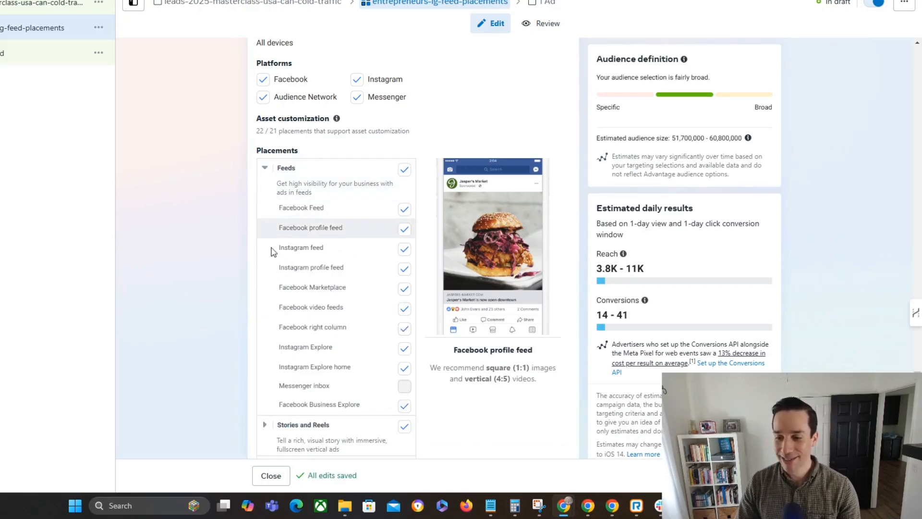
scroll(264, 260, down, 3)
click(264, 259)
scroll(269, 284, down, 3)
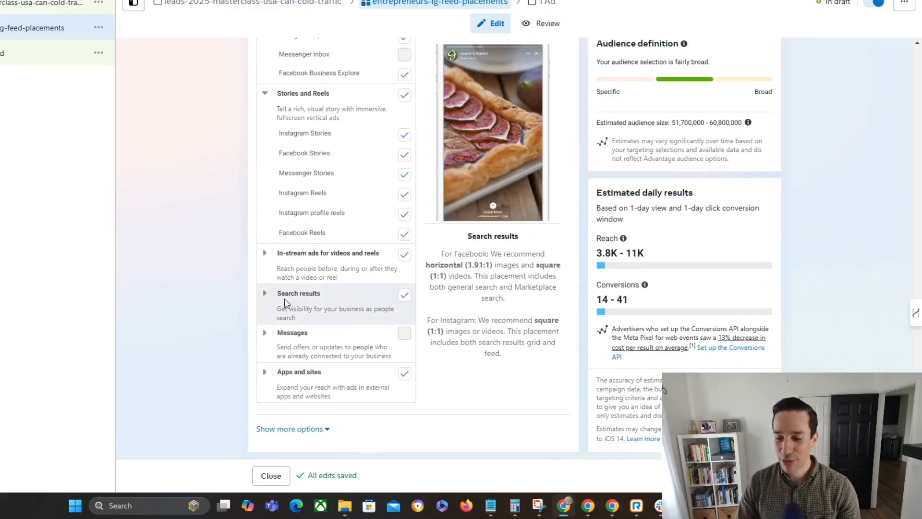
click(264, 253)
scroll(355, 384, down, 2)
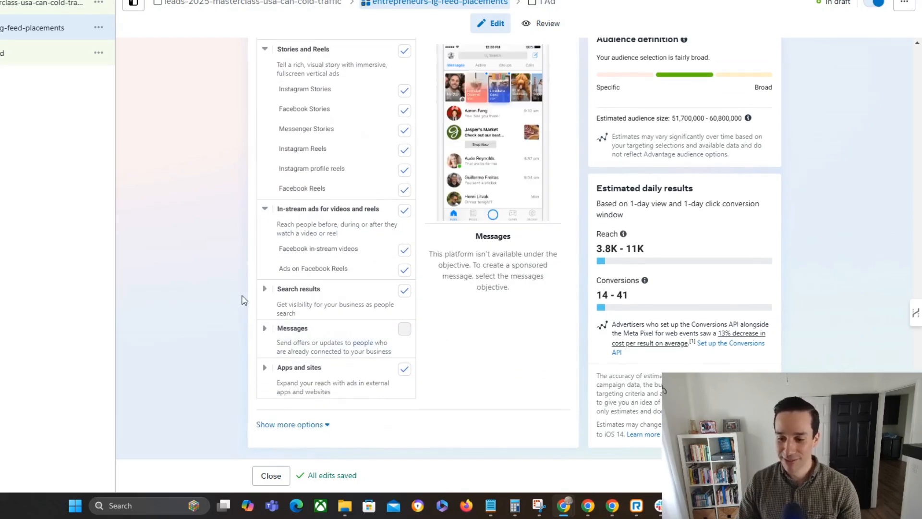
click(264, 290)
scroll(269, 324, down, 2)
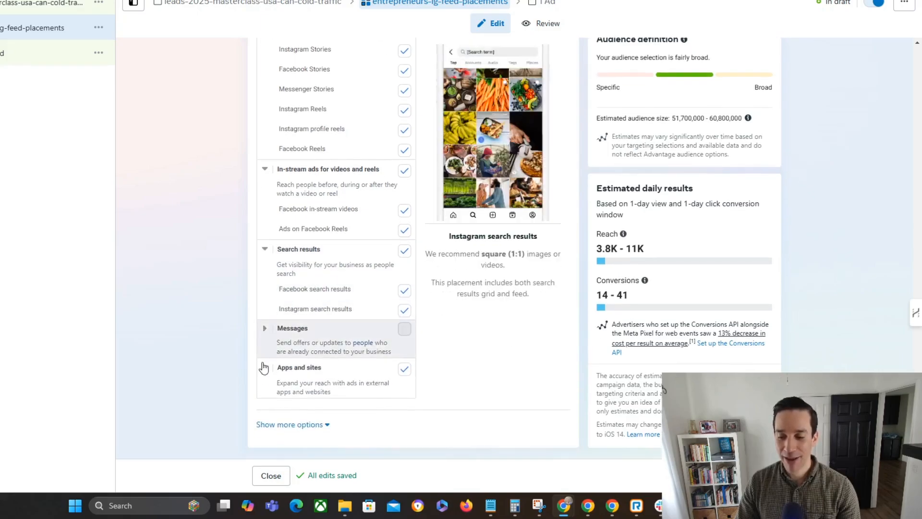
Step: Exclude Messenger, Audience Network and Facebook from the platforms, keeping only Instagram
scroll(204, 336, up, 5)
scroll(204, 336, up, 6)
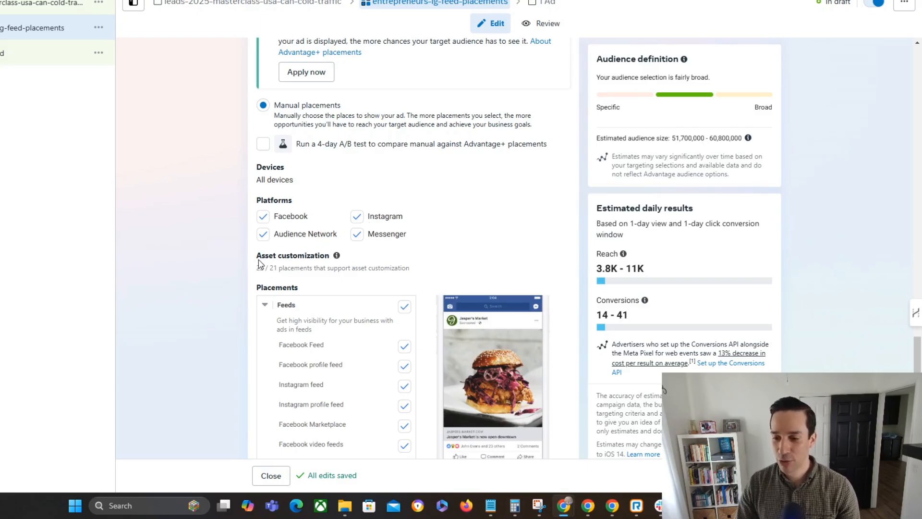
click(357, 234)
click(263, 235)
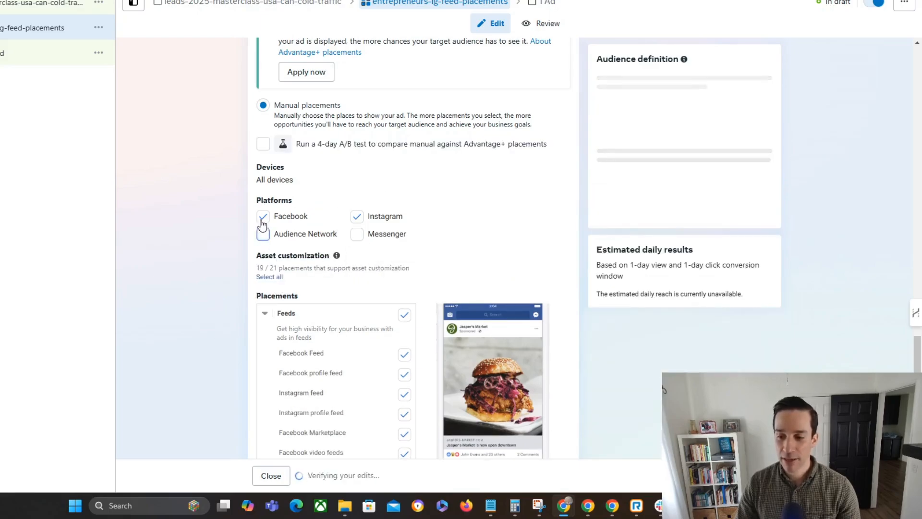
click(263, 217)
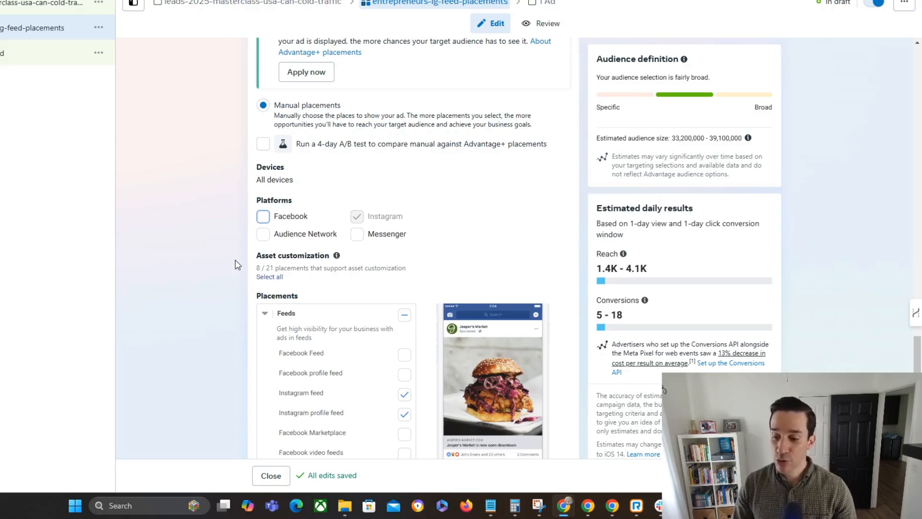
Step: Remove Instagram profile reels, Instagram Reels and Instagram Stories from the Stories and Reels placements
scroll(236, 264, down, 8)
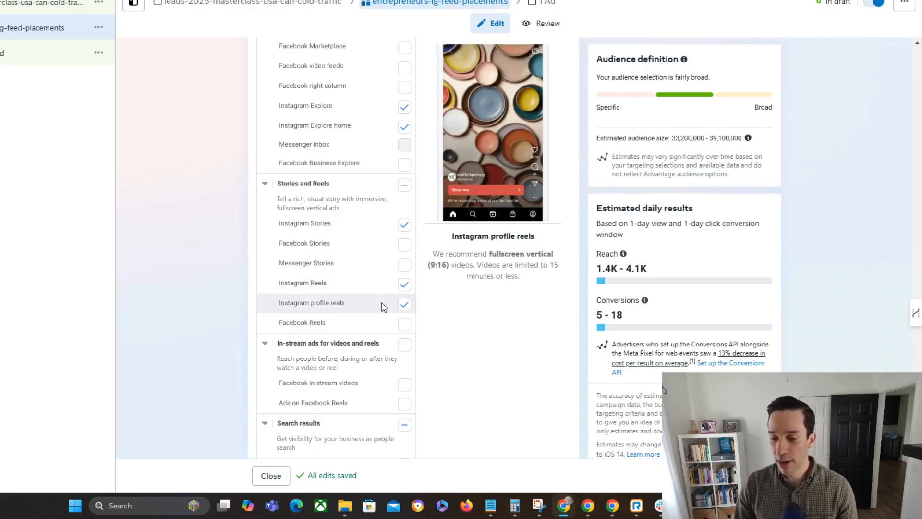
click(404, 305)
click(405, 283)
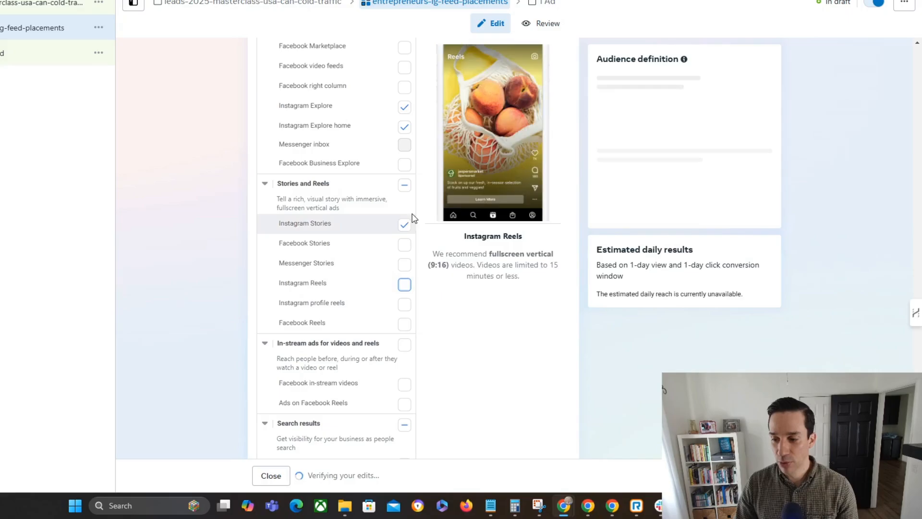
click(404, 224)
scroll(197, 226, down, 1)
scroll(204, 213, up, 4)
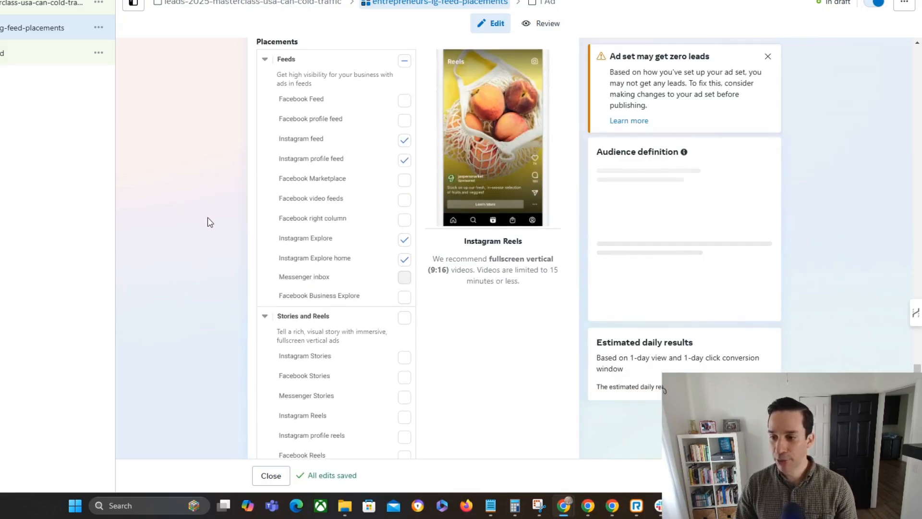
scroll(182, 216, up, 1)
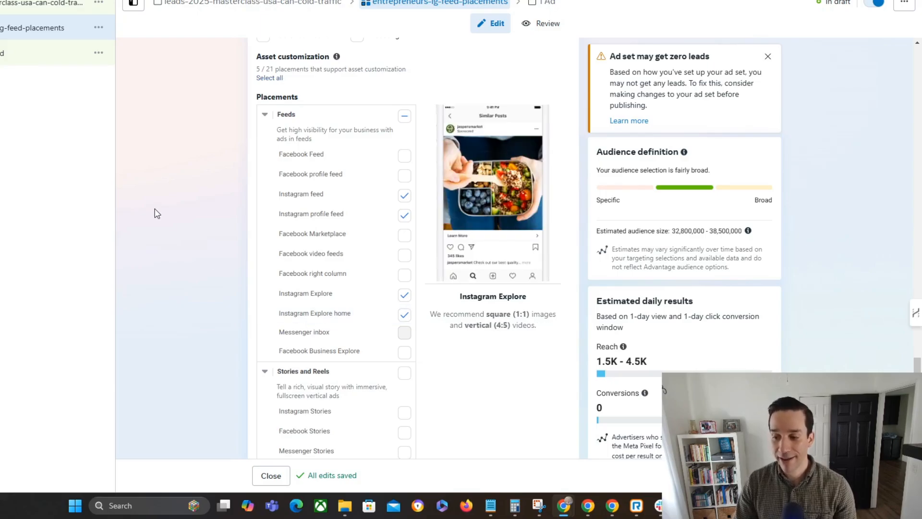
Step: Open the campaign's ad and rename it sample-image1
scroll(183, 212, down, 6)
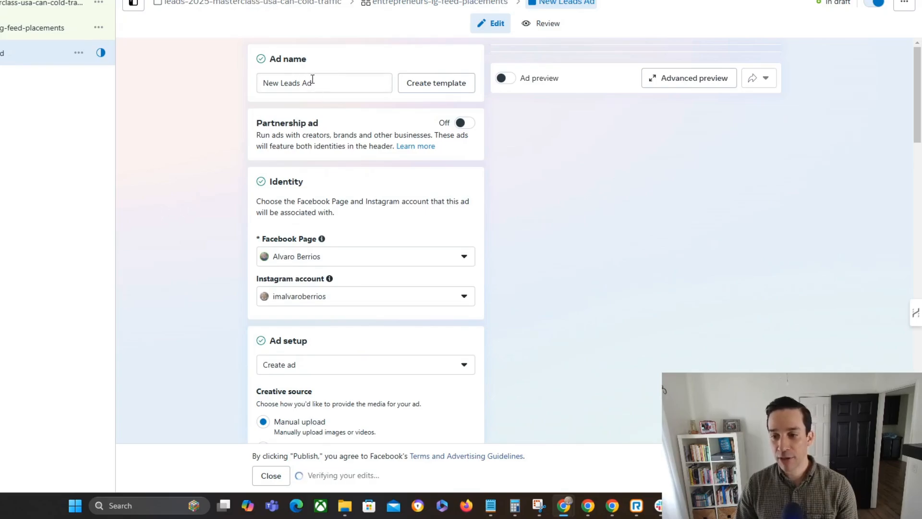
triple_click(313, 83)
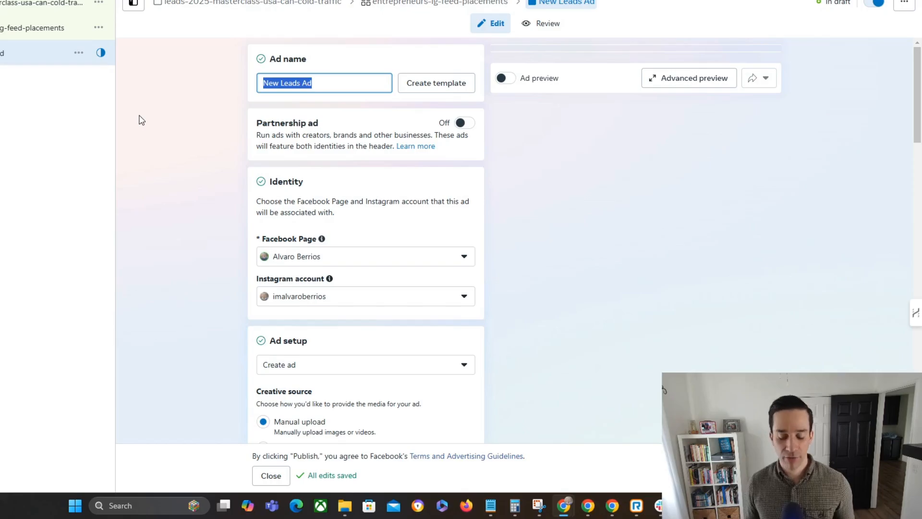
text(same)
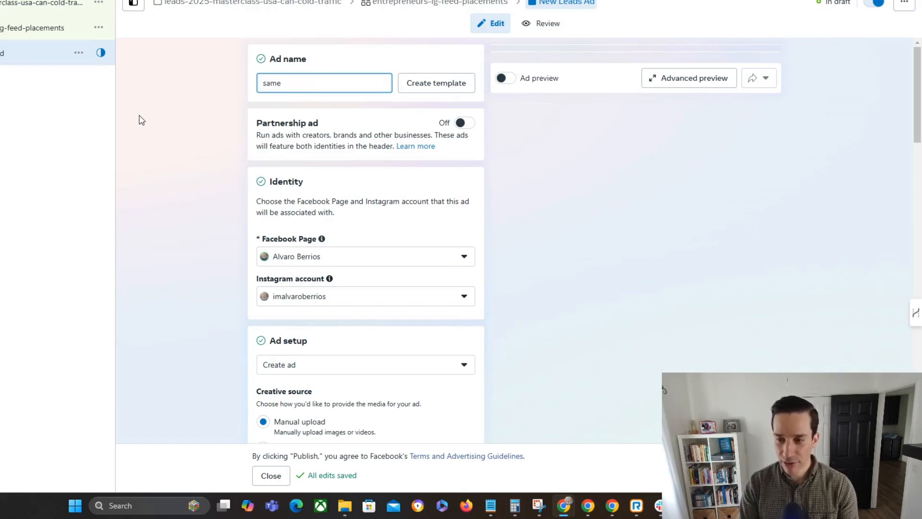
text(pl)
text(ple-)
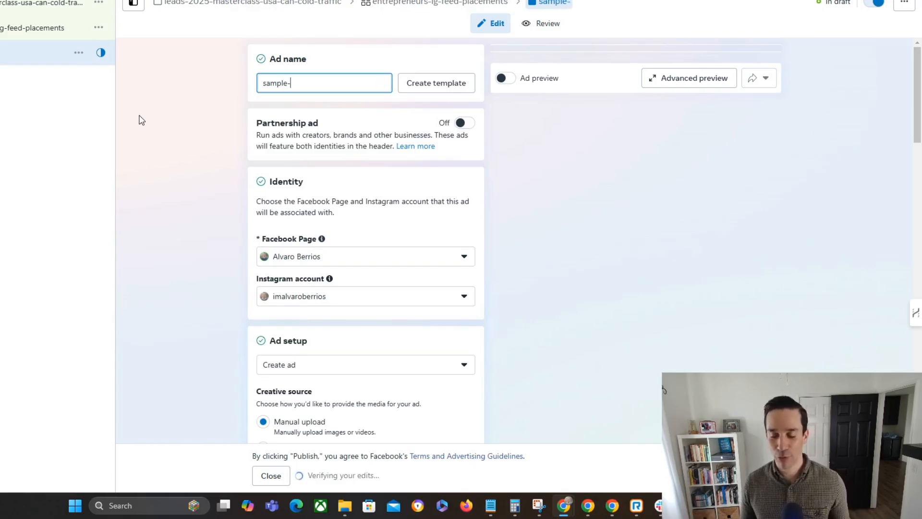
text(image1)
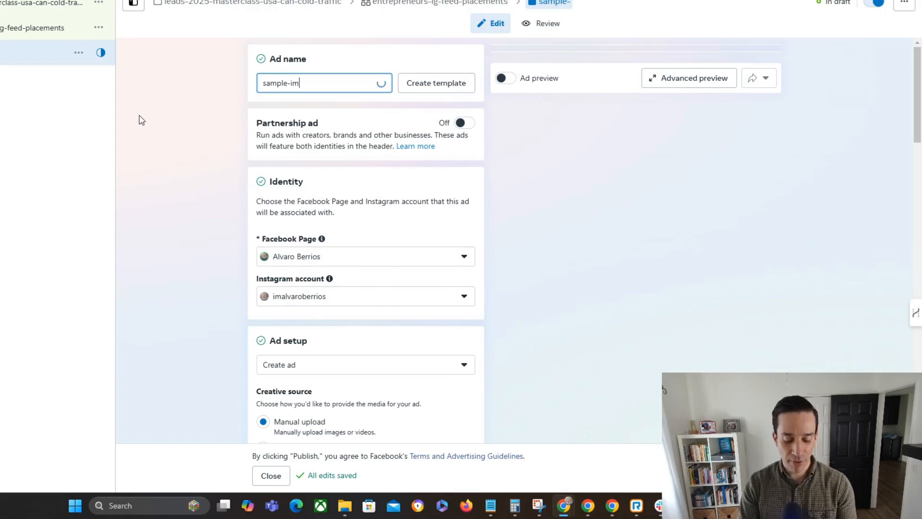
triple_click(145, 204)
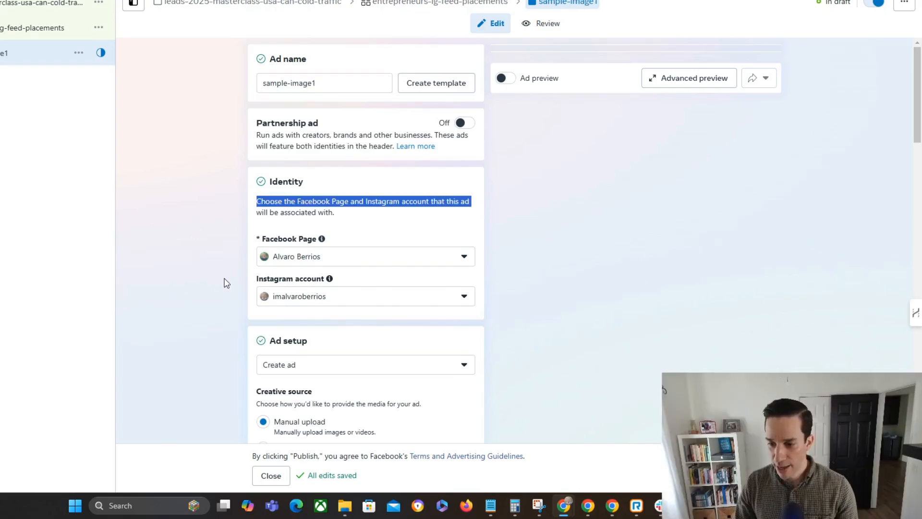
Step: Enter the opt-in page's web address as the website URL in the ad's destination
scroll(208, 259, down, 5)
scroll(212, 259, down, 7)
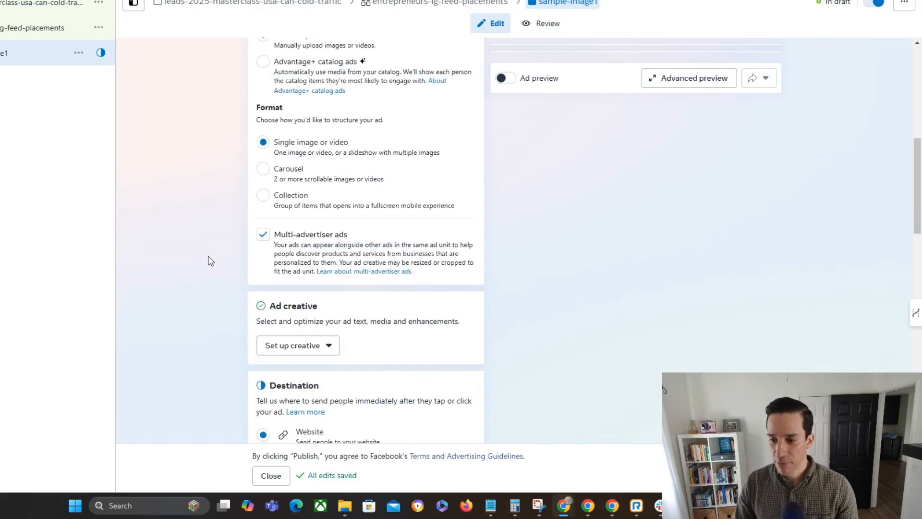
scroll(212, 261, up, 11)
scroll(212, 265, down, 3)
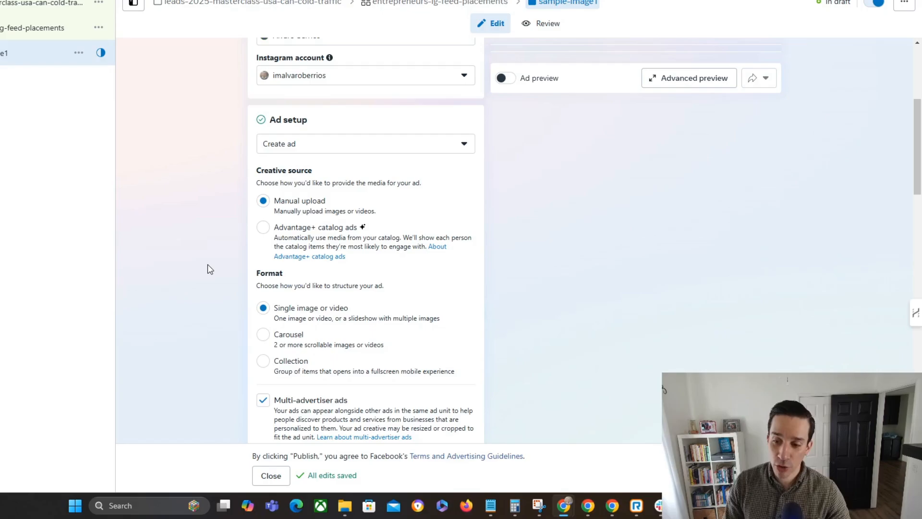
scroll(209, 268, down, 1)
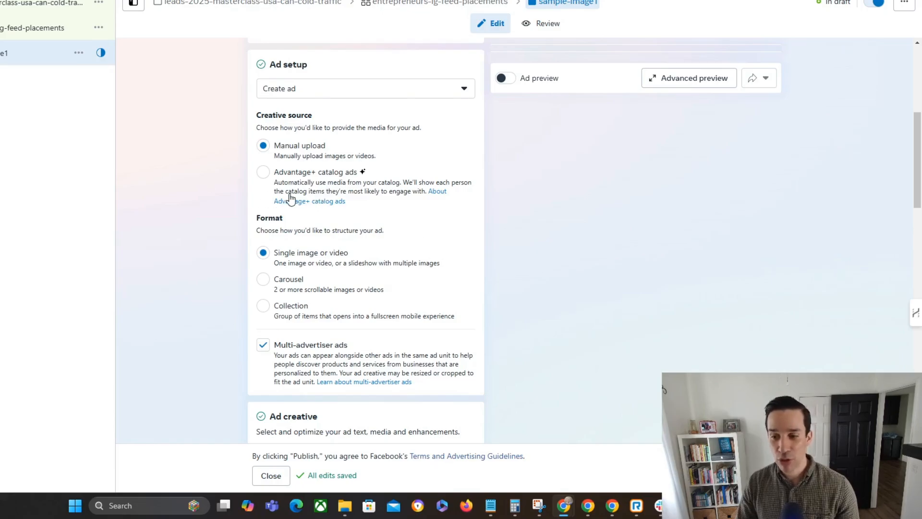
scroll(179, 181, down, 5)
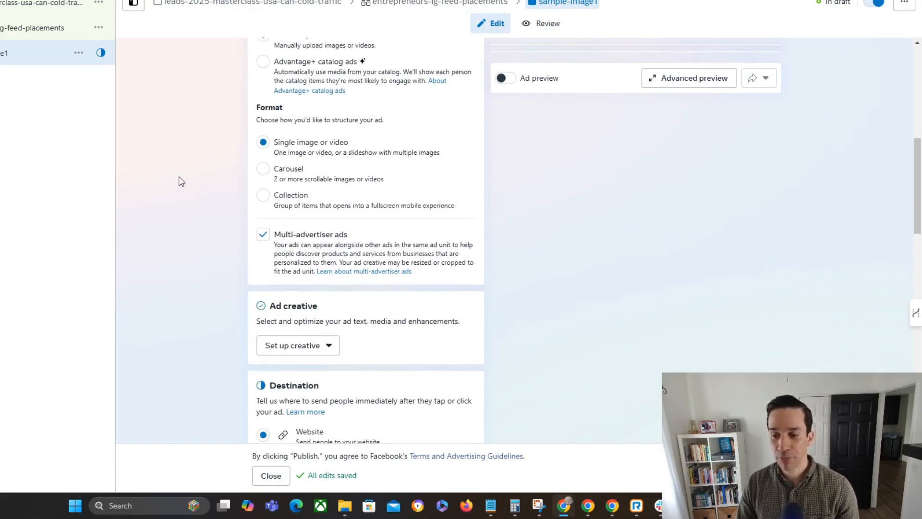
scroll(174, 172, down, 2)
click(339, 255)
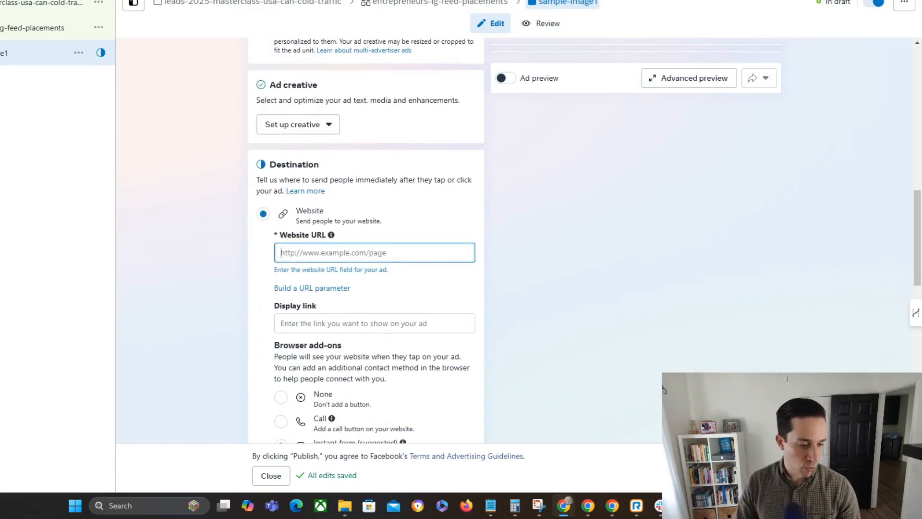
key(alt+Tab)
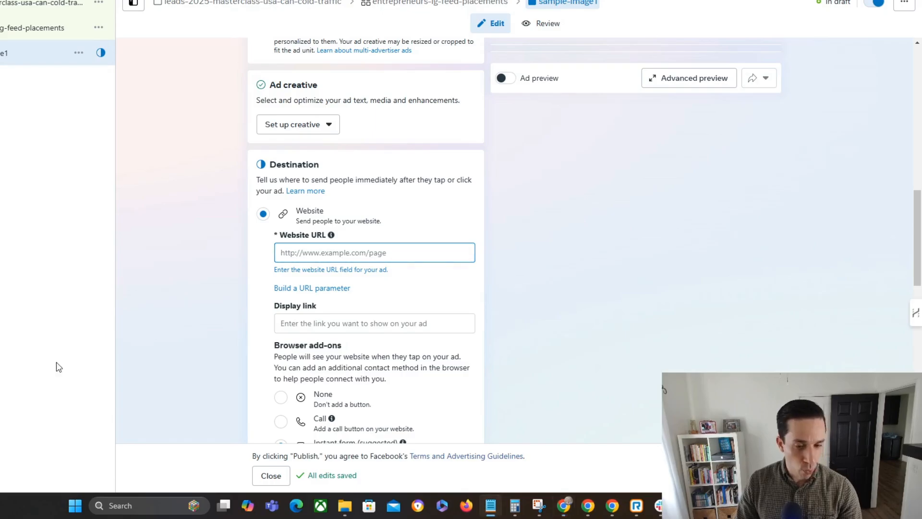
key(alt+Tab)
text(https://go.alvaroberrios.com/optin)
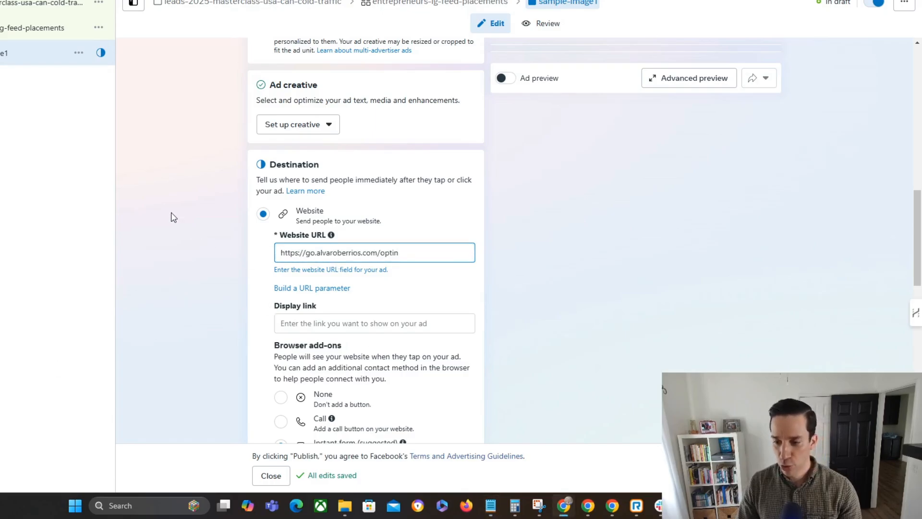
Step: Set up the creative as an image ad and enter "This is just sample text" as its primary text
scroll(172, 188, up, 2)
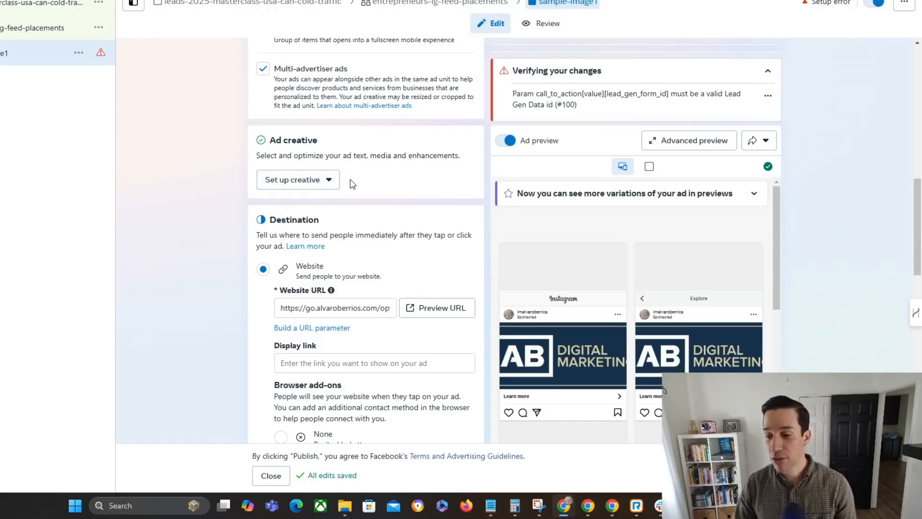
click(271, 187)
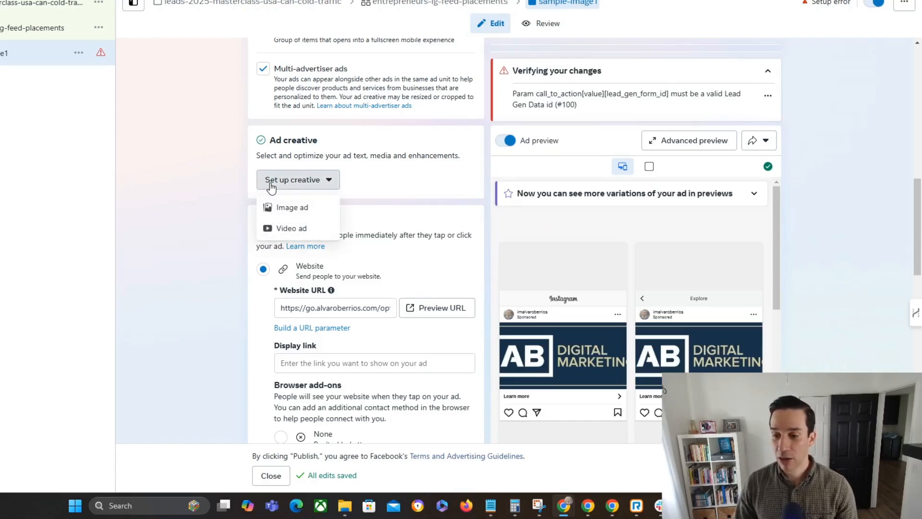
click(293, 208)
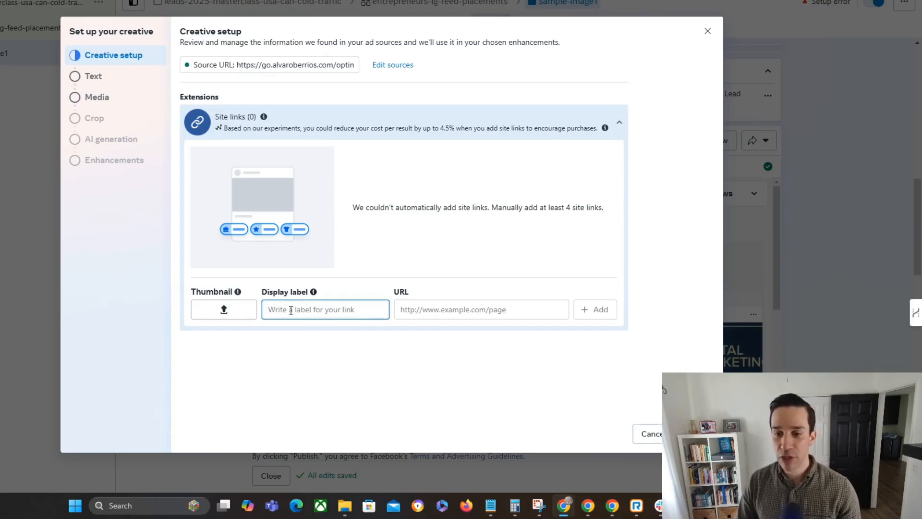
click(106, 82)
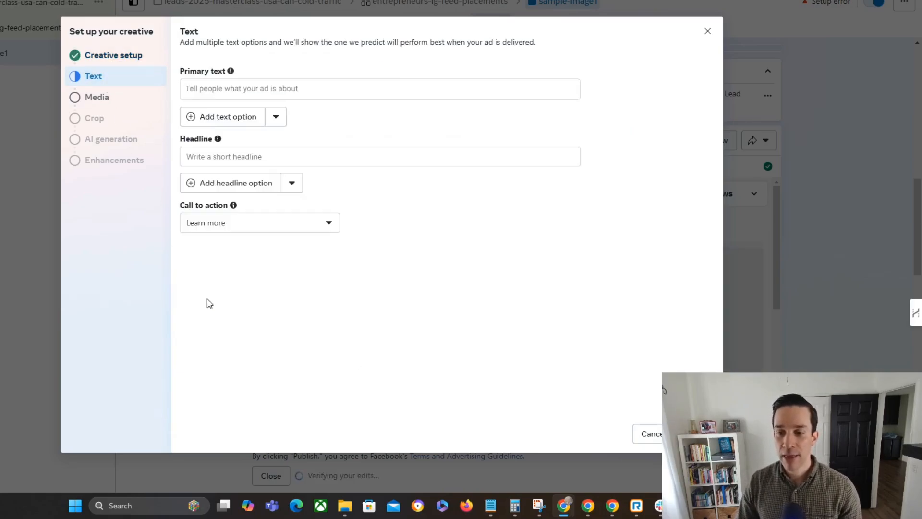
click(289, 87)
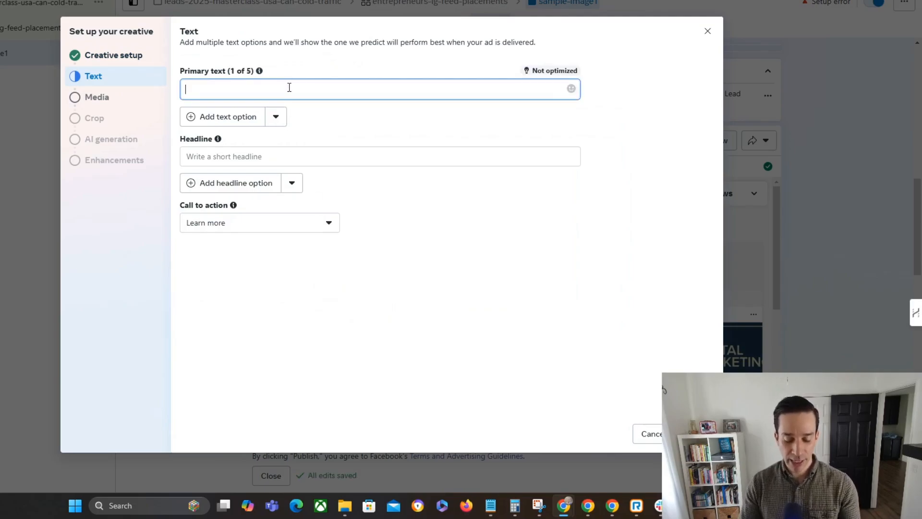
text(Thi)
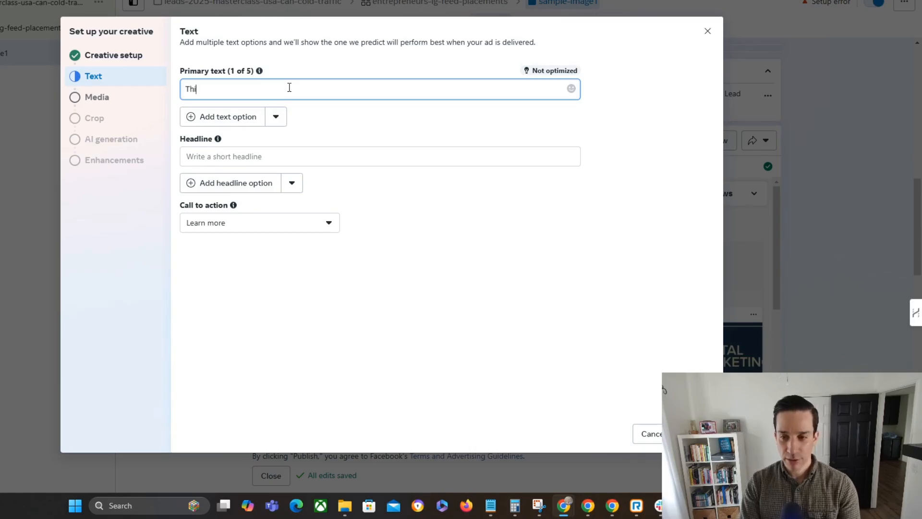
text(s is just sample text)
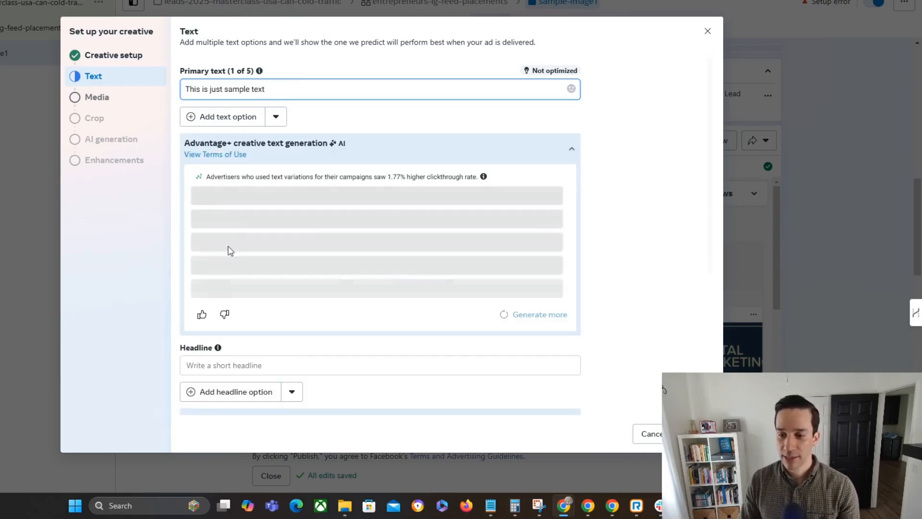
Step: Enter "Sample headline" as the ad's headline
scroll(228, 252, down, 5)
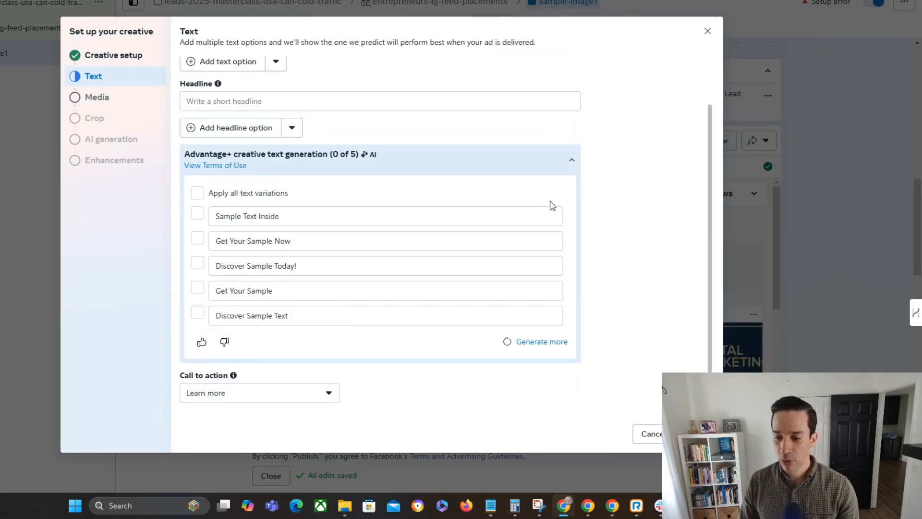
scroll(635, 310, up, 1)
scroll(635, 310, up, 1)
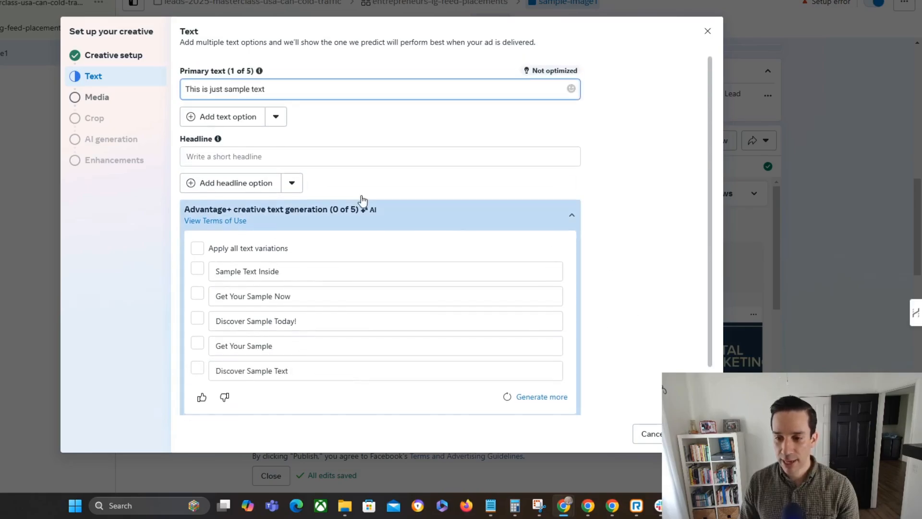
click(268, 155)
text(Sample headline)
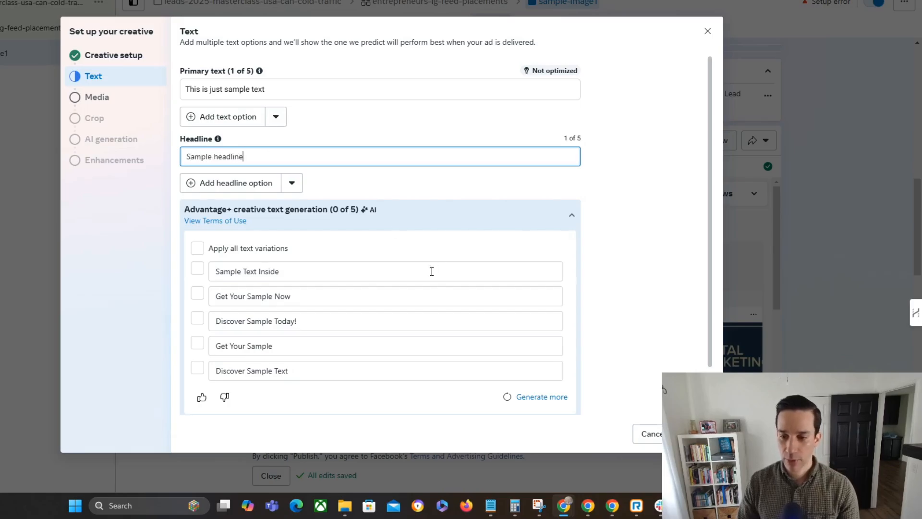
click(646, 222)
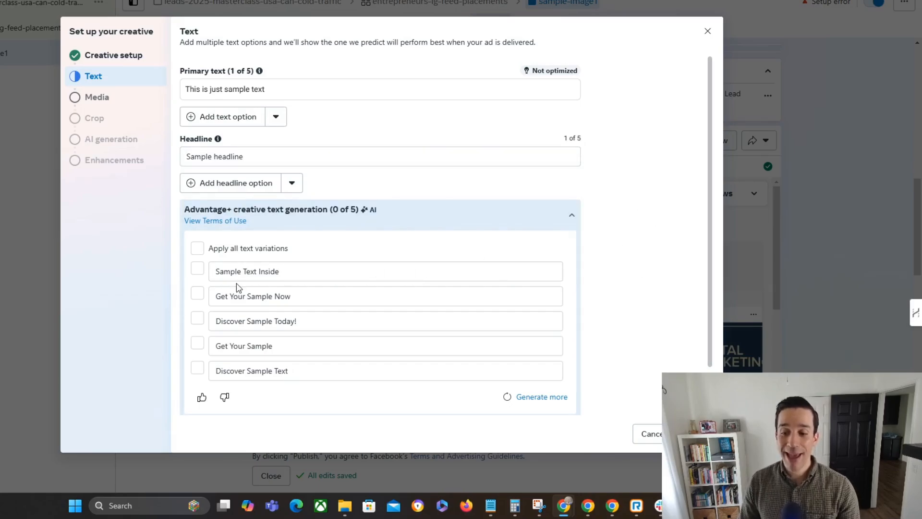
Step: Review the call-to-action options, keep Learn more without any generated text variations, and continue to the media selection
scroll(263, 288, down, 1)
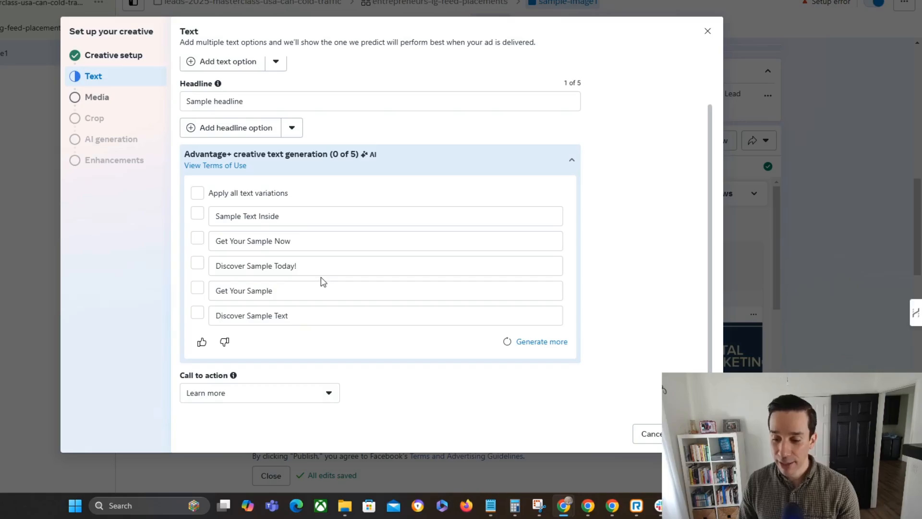
scroll(321, 281, up, 2)
scroll(321, 288, down, 2)
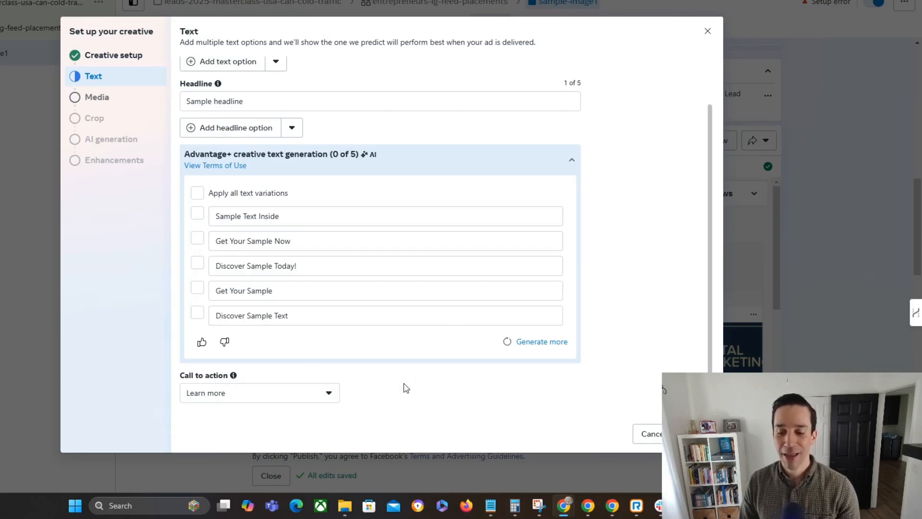
click(302, 394)
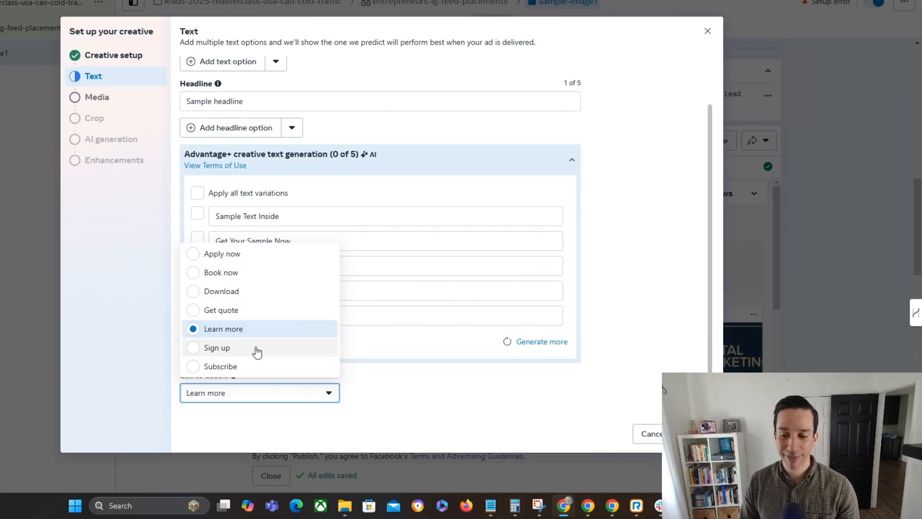
click(402, 409)
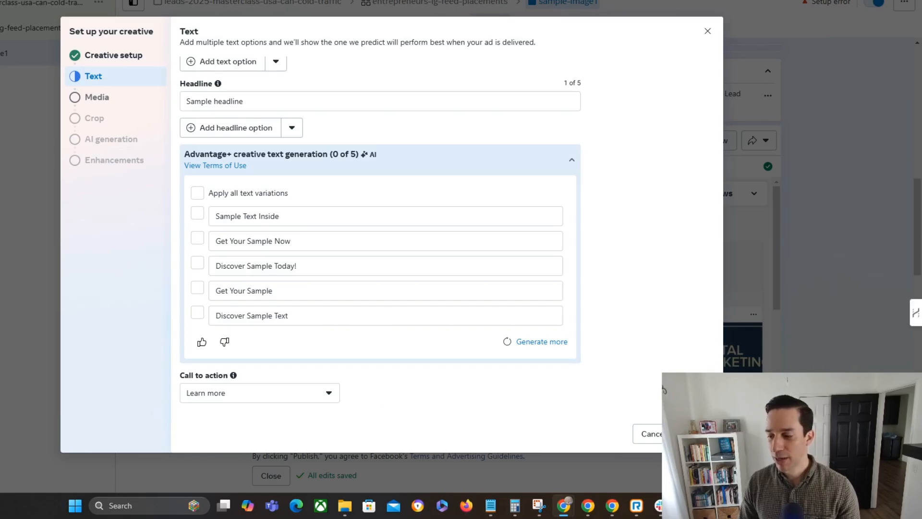
click(696, 433)
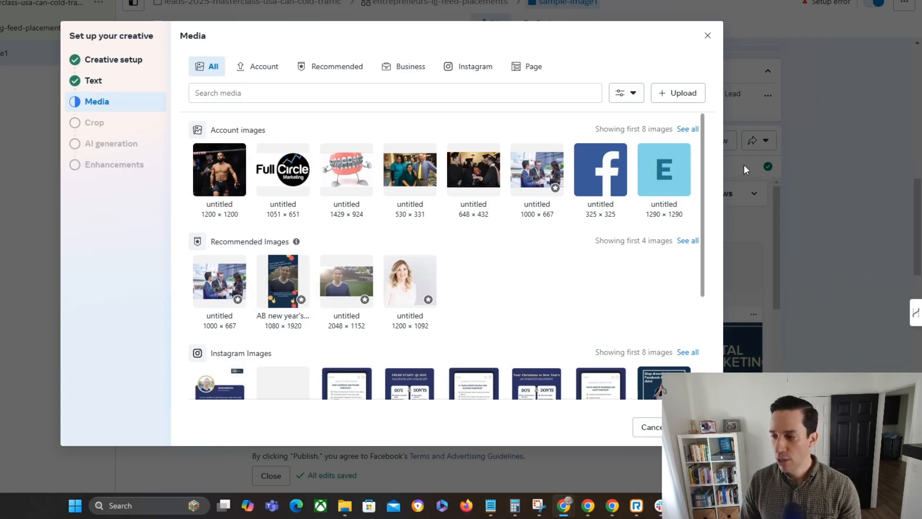
Step: Choose the 1080 × 1080 Free Facebook Ads Mastery image with the spiral arrow from the account images as the ad's media
click(696, 129)
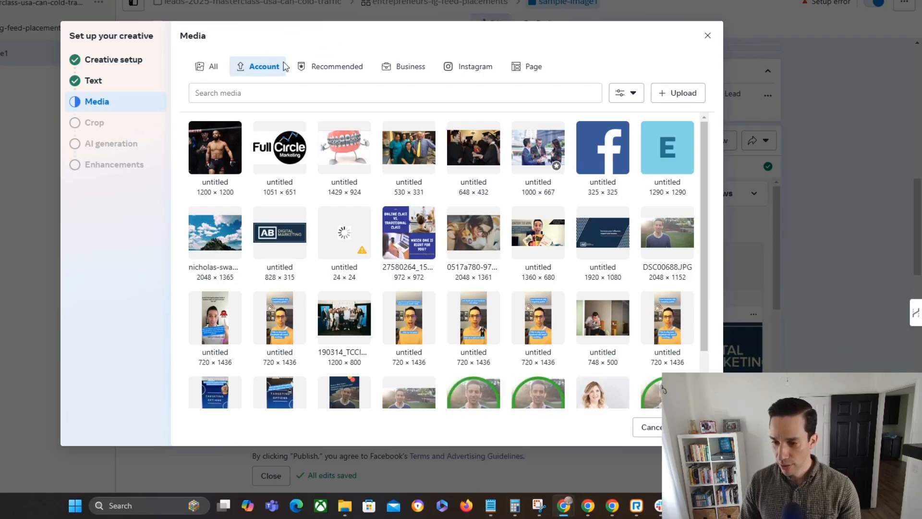
scroll(356, 259, down, 2)
scroll(421, 298, up, 2)
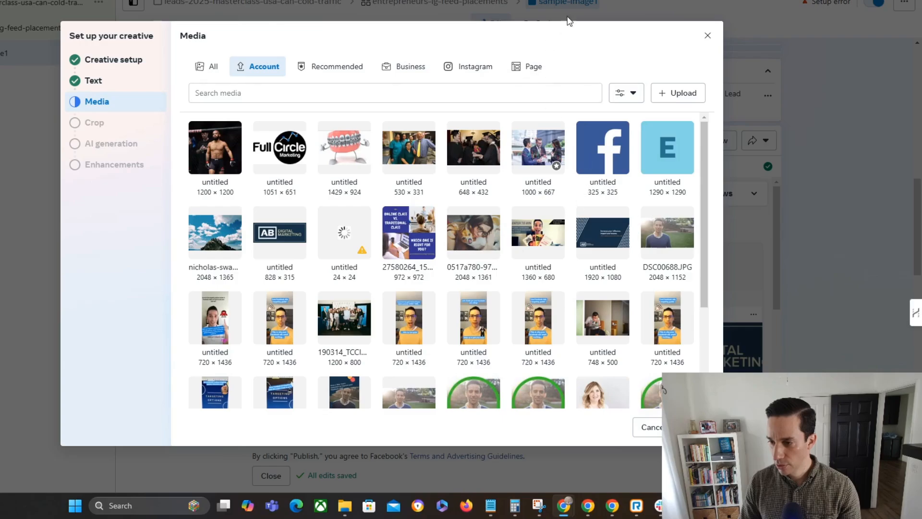
scroll(464, 287, down, 10)
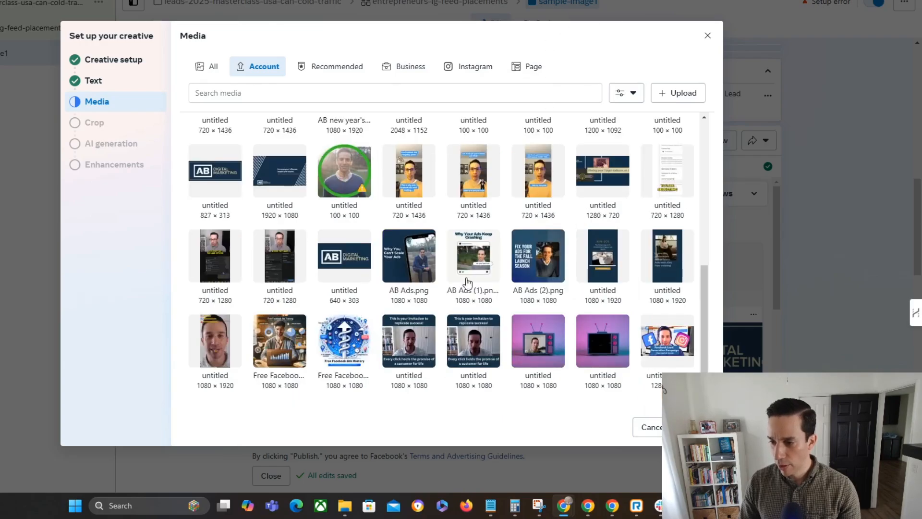
click(344, 255)
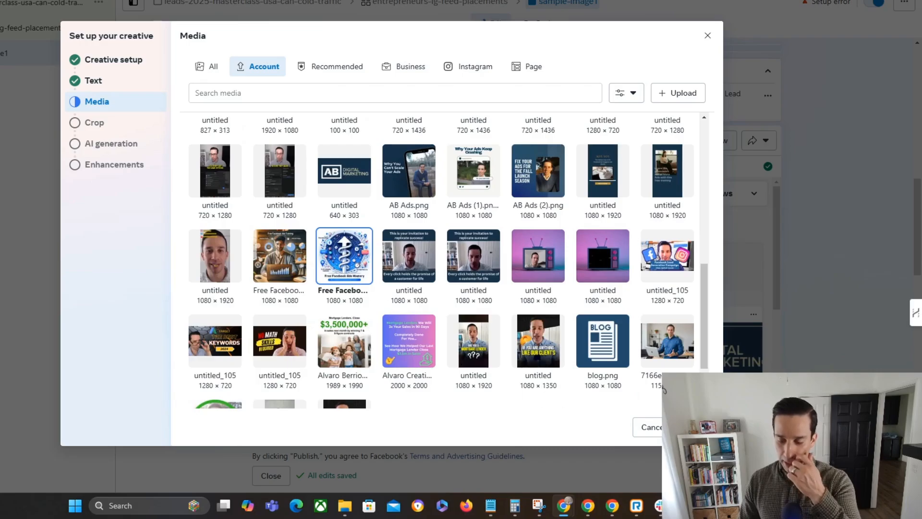
click(696, 427)
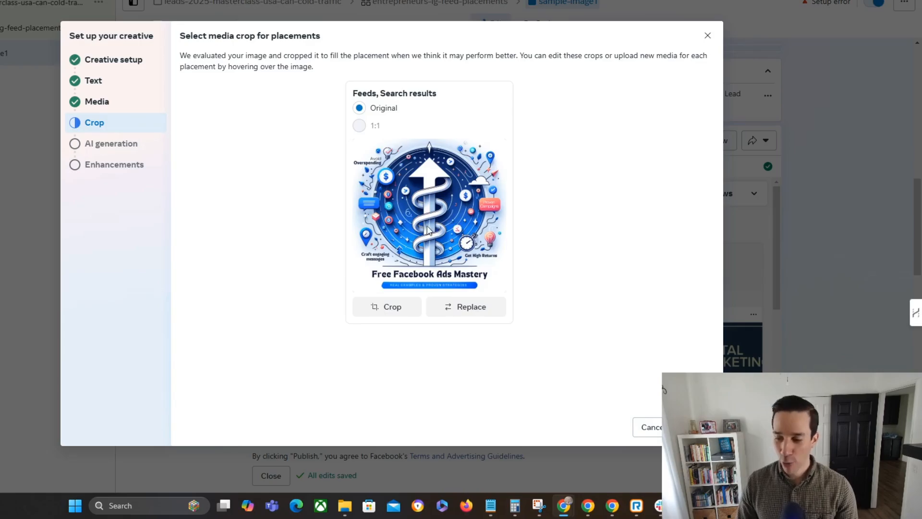
Step: Keep the image's original crop, look through the AI-generated image variations and skip them all
click(696, 427)
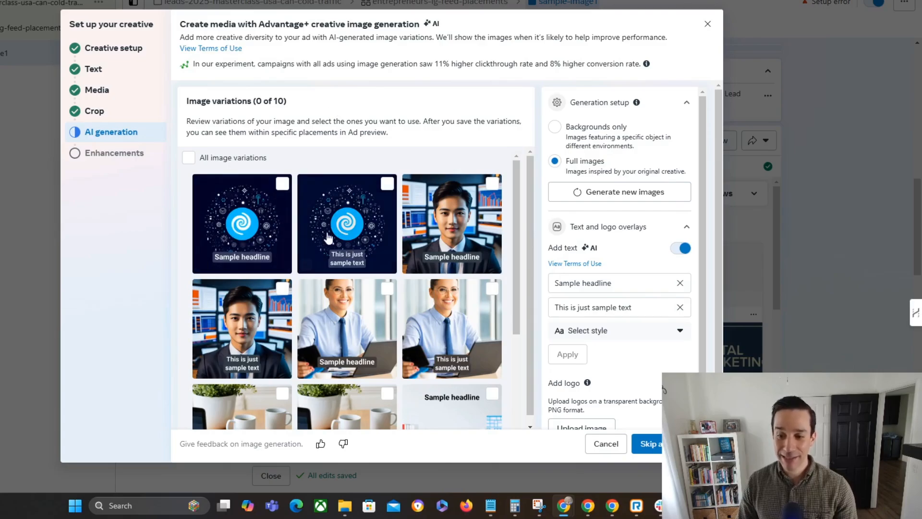
mouse_move(328, 224)
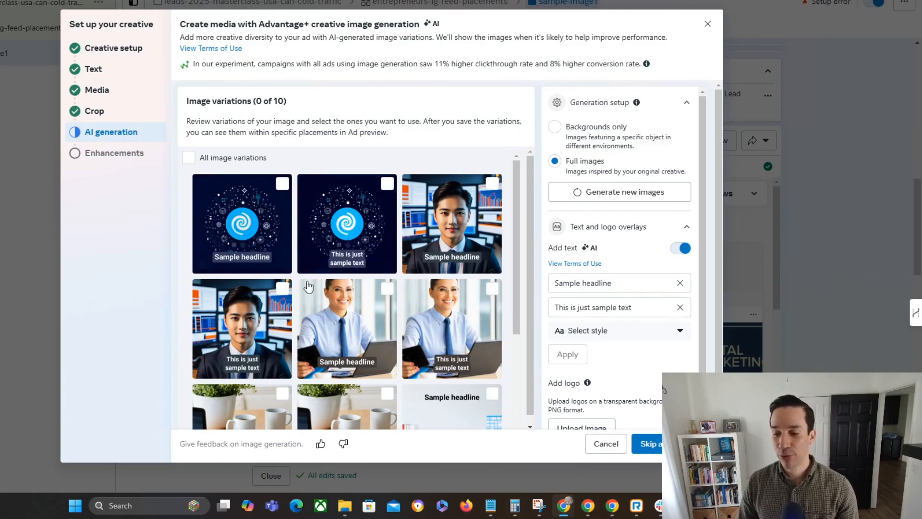
scroll(324, 304, down, 2)
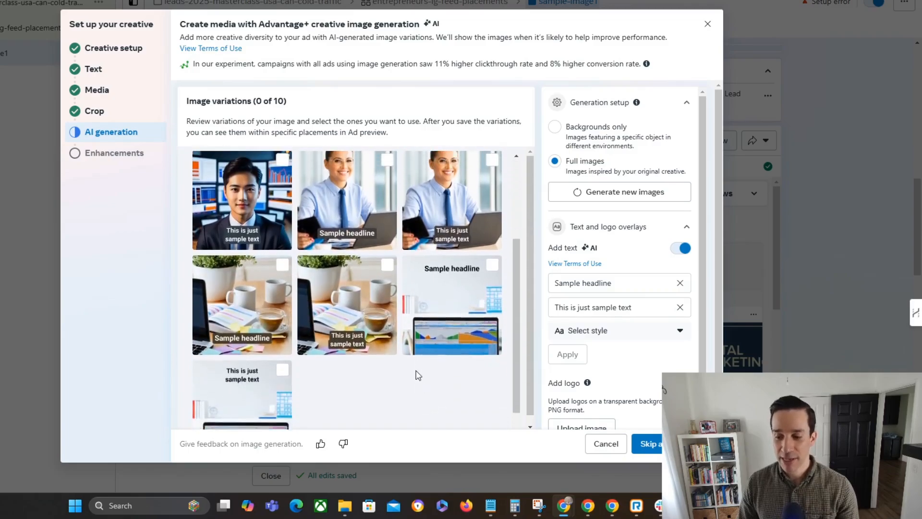
scroll(415, 368, up, 3)
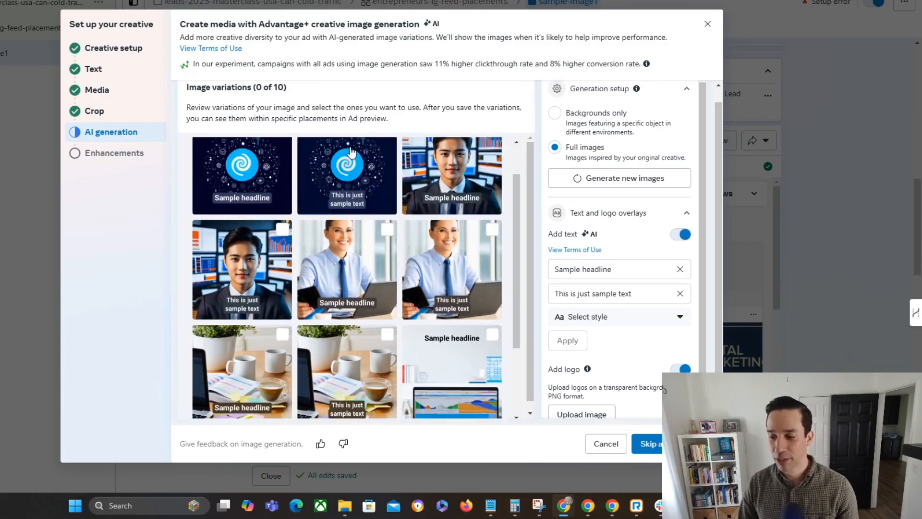
scroll(444, 336, down, 5)
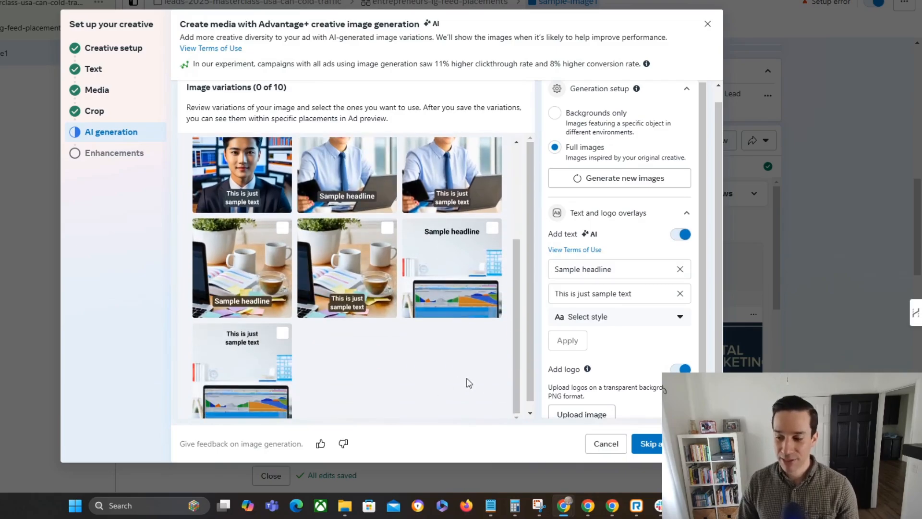
click(648, 444)
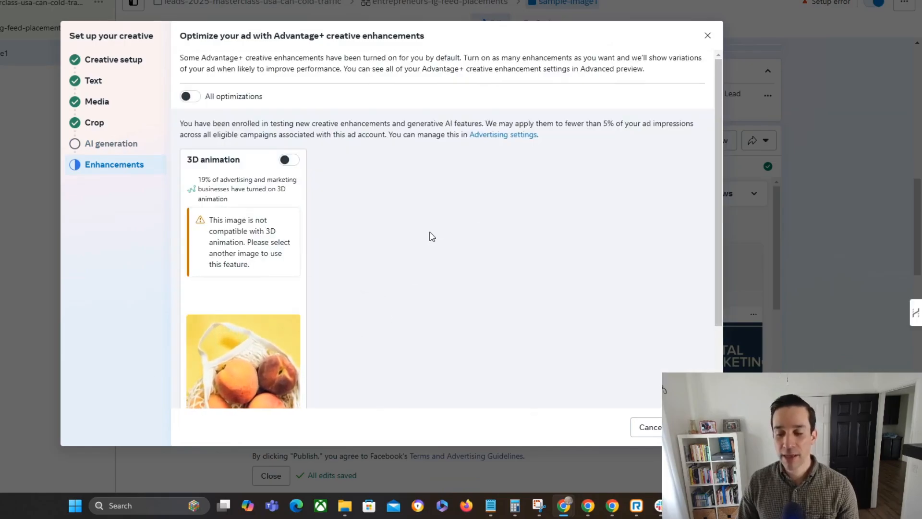
Step: Turn off Text improvements among the other active Advantage+ creative enhancements and finish the creative setup
scroll(403, 189, down, 2)
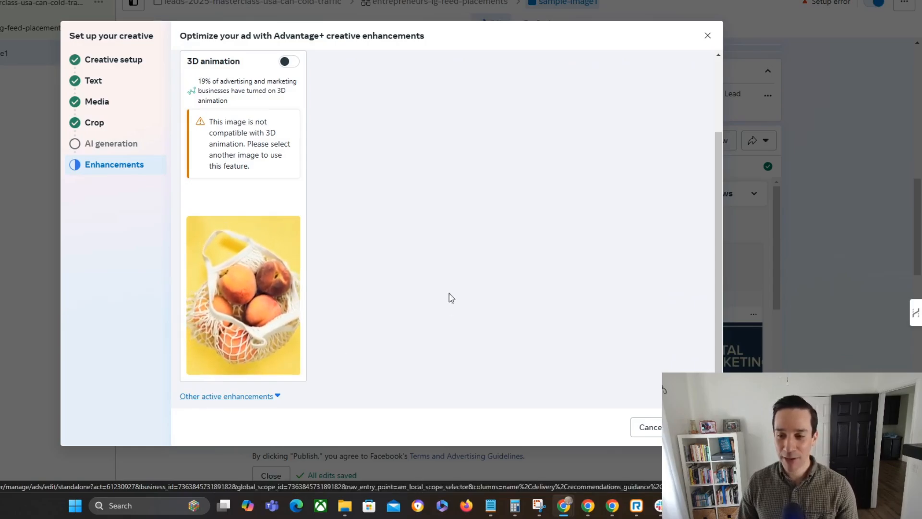
scroll(449, 296, up, 2)
mouse_move(266, 239)
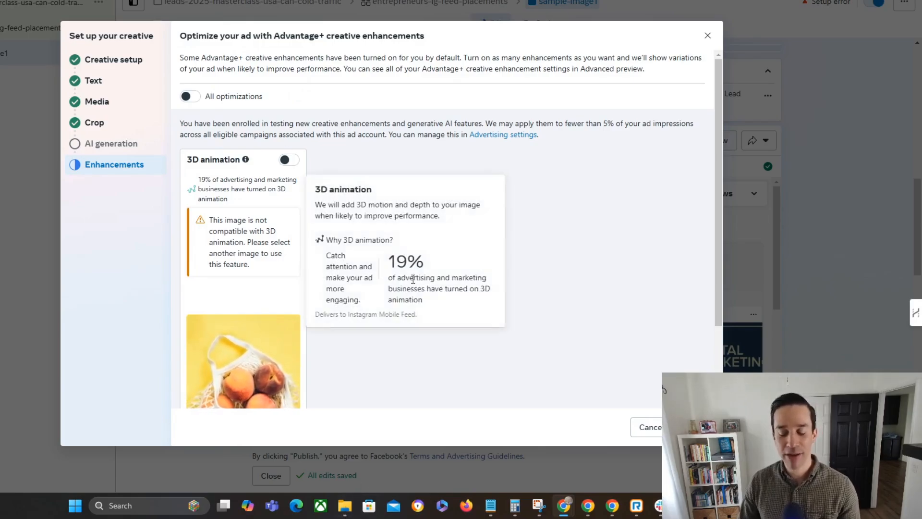
scroll(665, 233, down, 2)
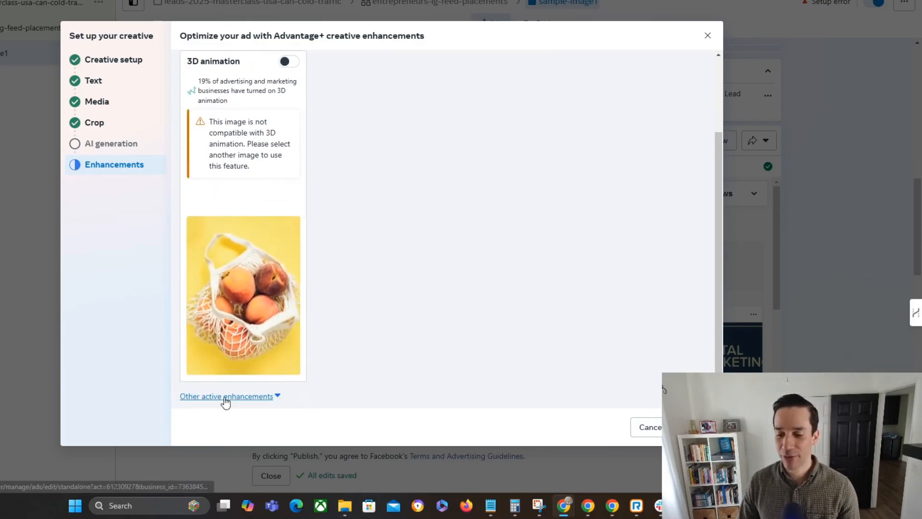
click(256, 395)
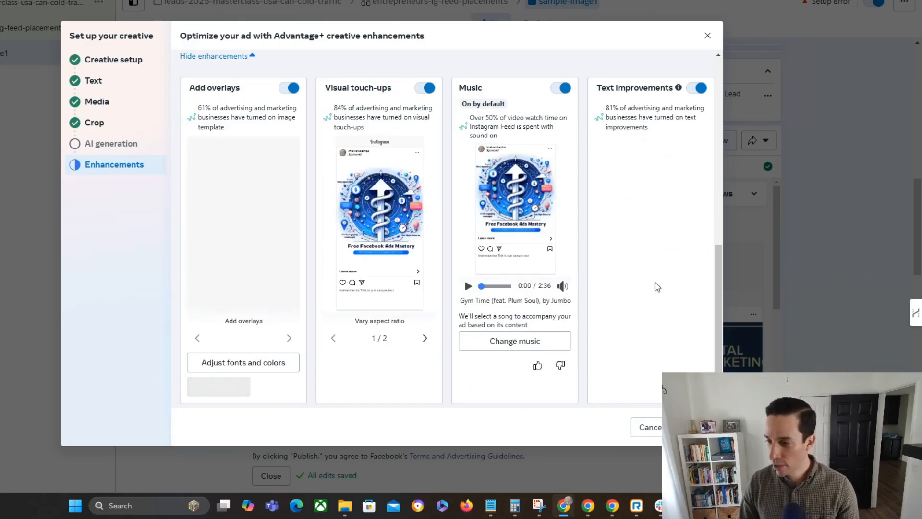
click(697, 88)
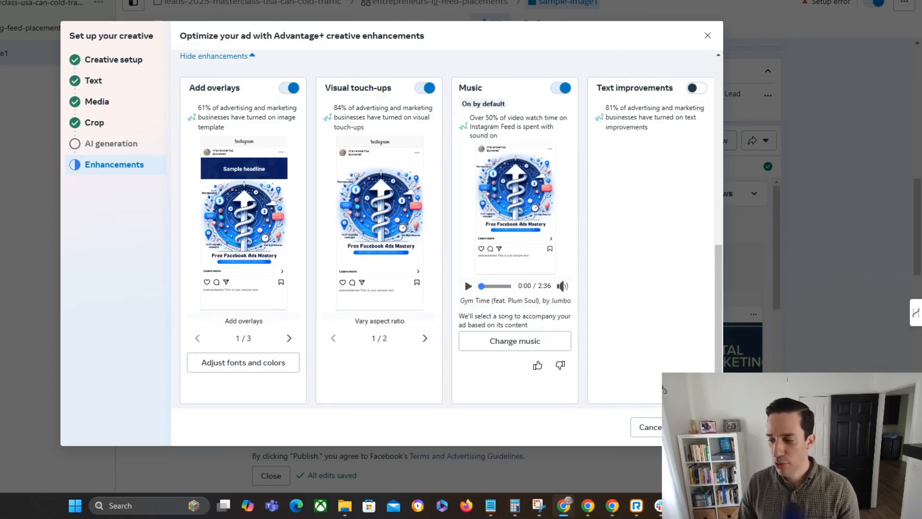
click(693, 427)
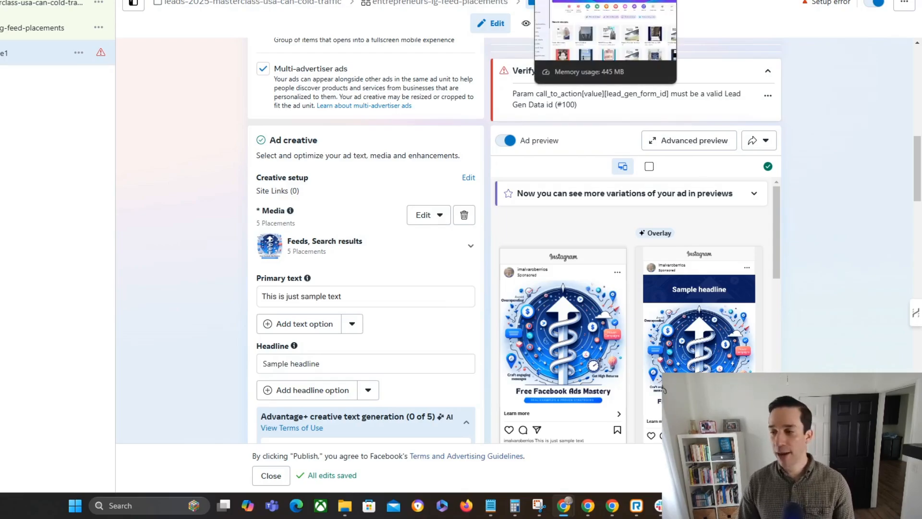
Step: Switch to Canva and create a new 1080 × 1080 px Instagram Post (Square) design
click(571, 0)
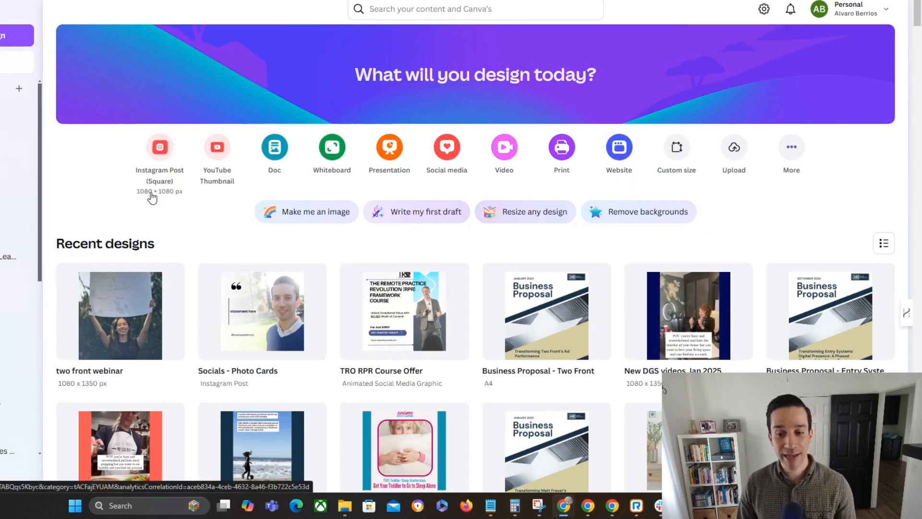
click(156, 173)
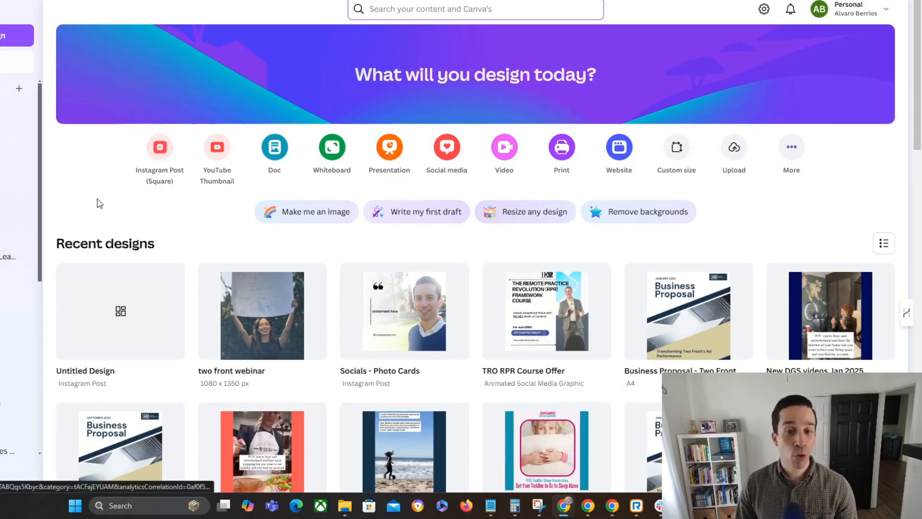
Step: Create a new custom-size design of 1080 × 1350 px
click(16, 35)
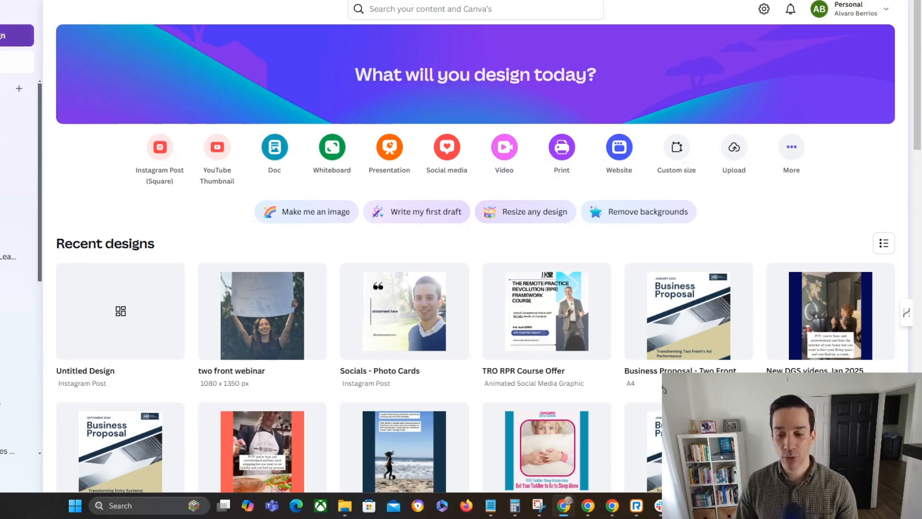
click(148, 289)
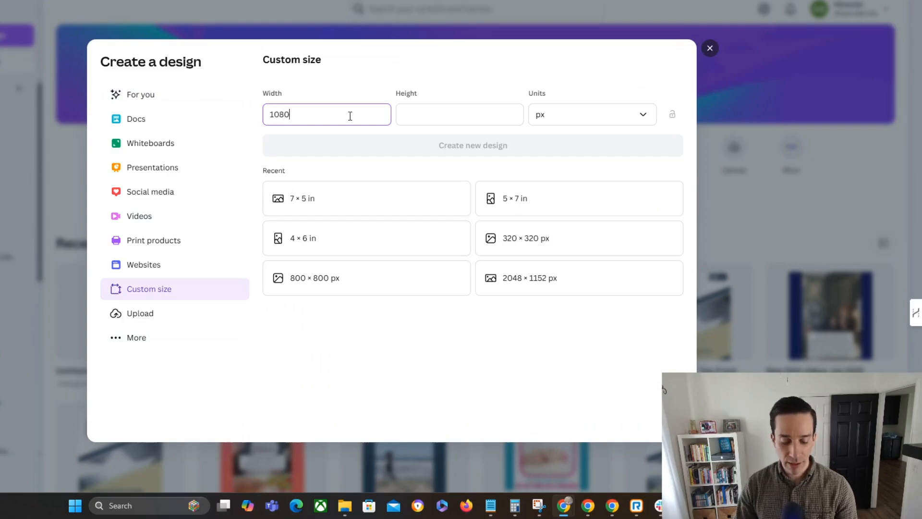
key(Tab)
text(1350)
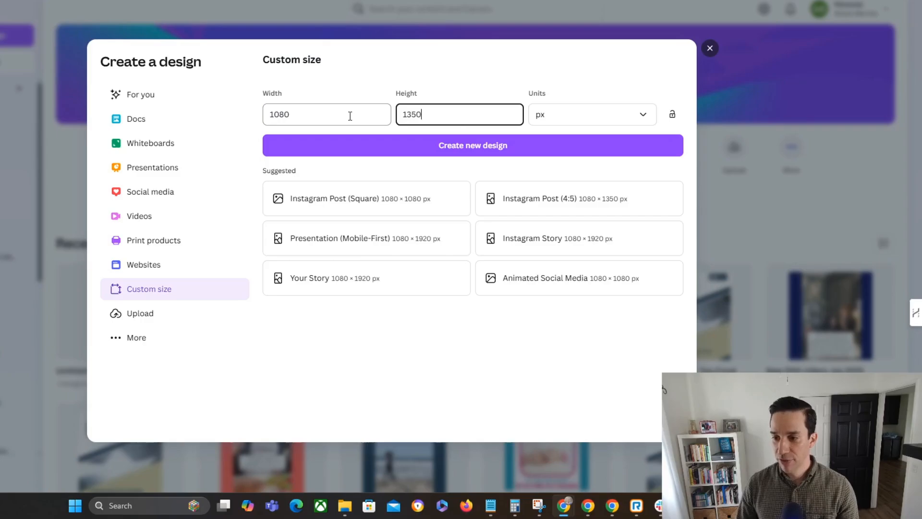
click(491, 154)
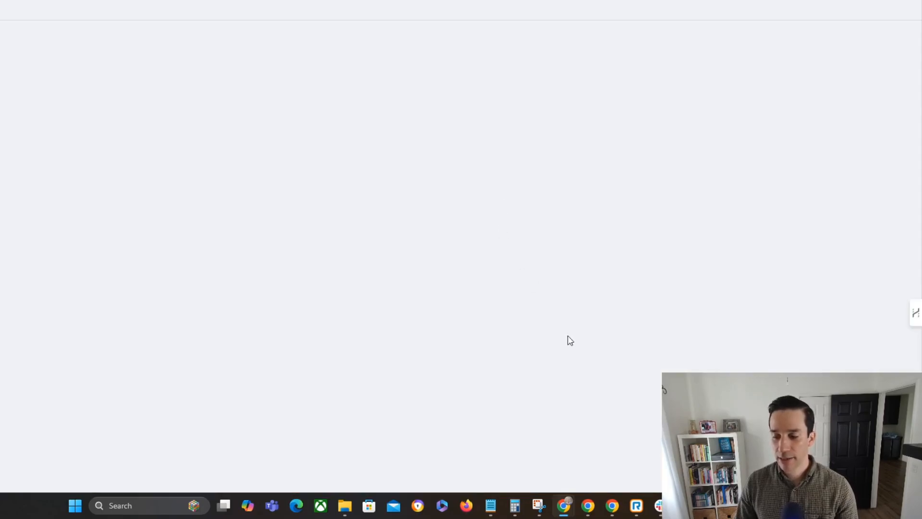
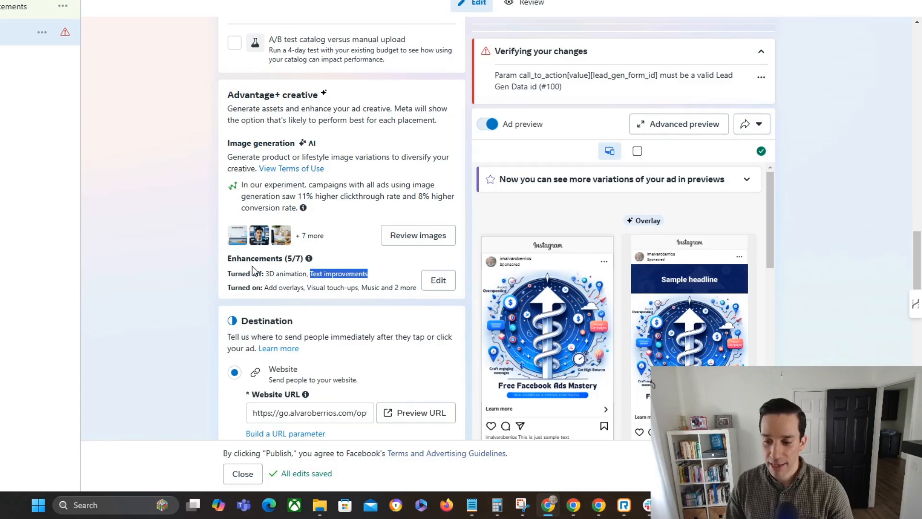
Step: Review the ad's turned-off enhancements, creative source, format and multi-advertiser settings in the ad setup
drag(259, 275, 300, 276)
click(102, 272)
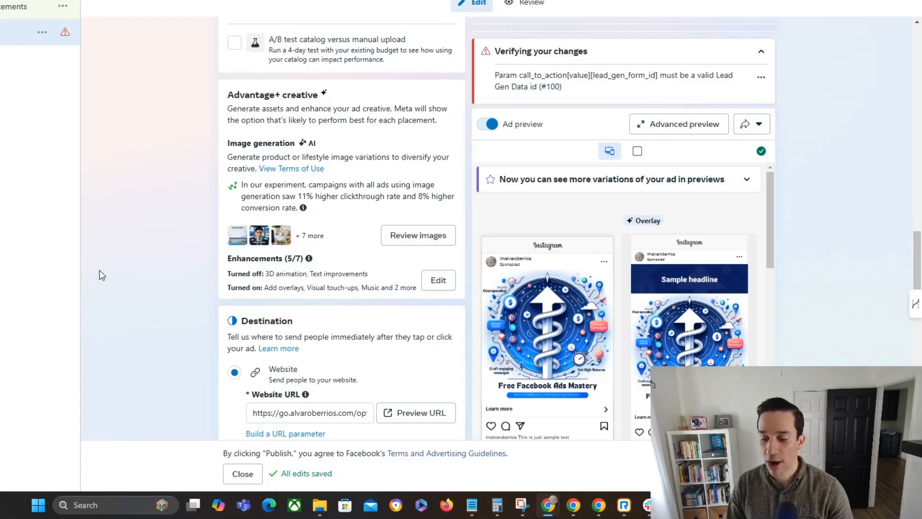
scroll(118, 249, down, 10)
scroll(127, 244, up, 15)
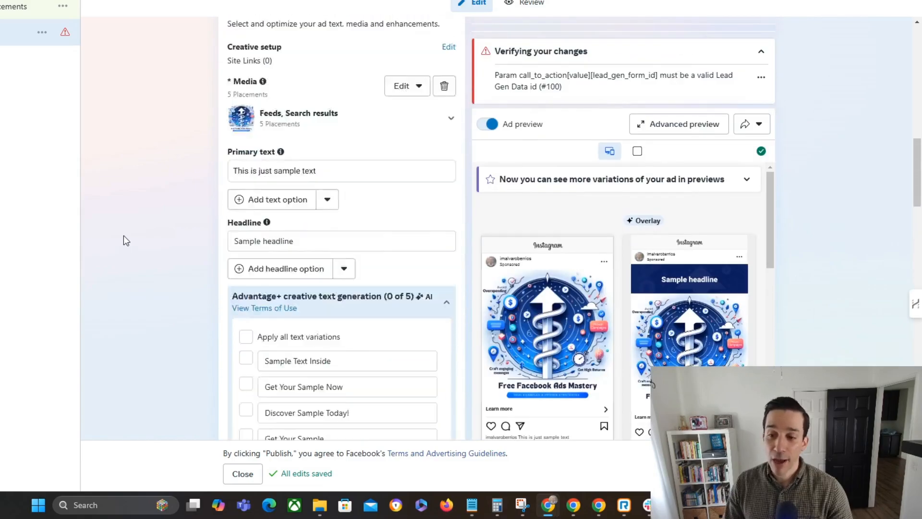
scroll(123, 241, up, 15)
scroll(126, 241, down, 5)
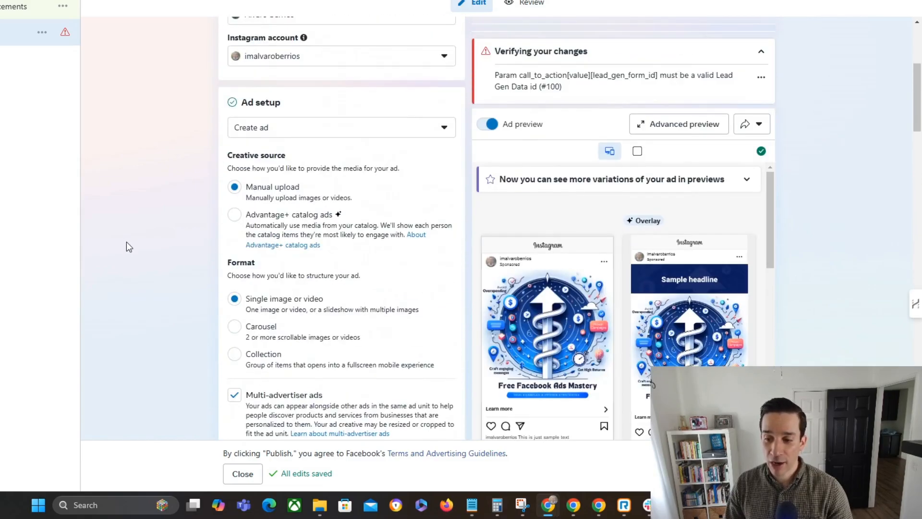
scroll(126, 241, down, 3)
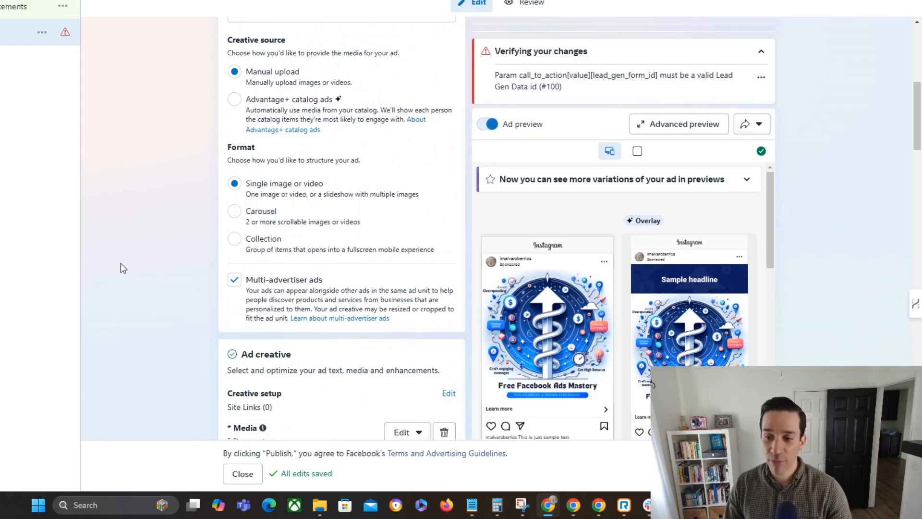
scroll(120, 268, down, 5)
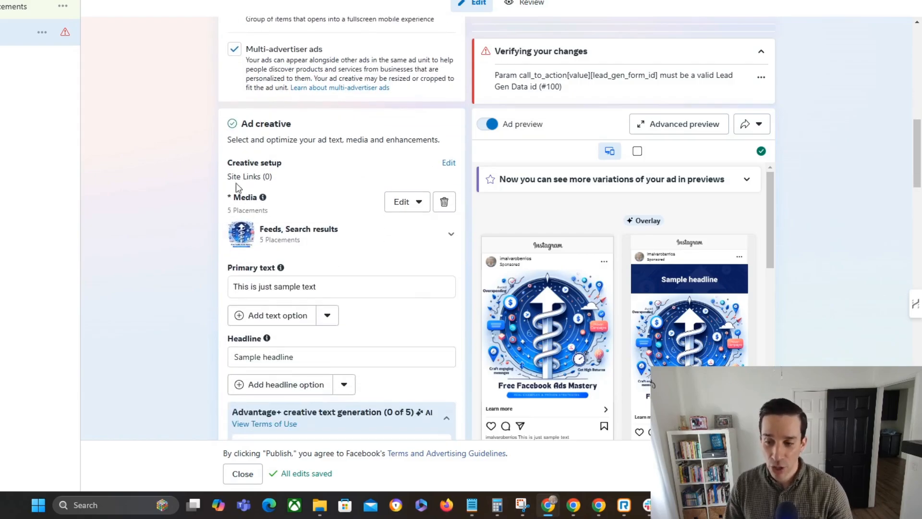
Step: Check the ad's site links and source URL in the creative setup, and close it without adding any links
drag(227, 177, 277, 177)
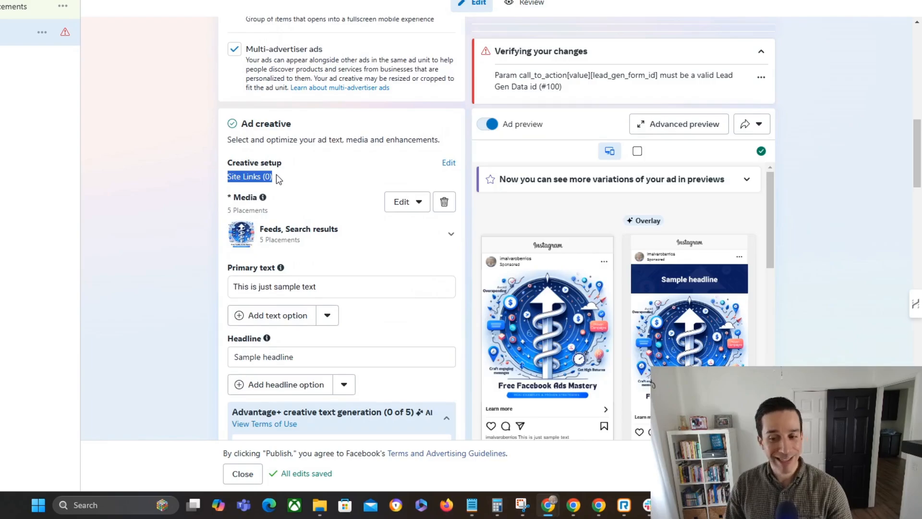
click(195, 189)
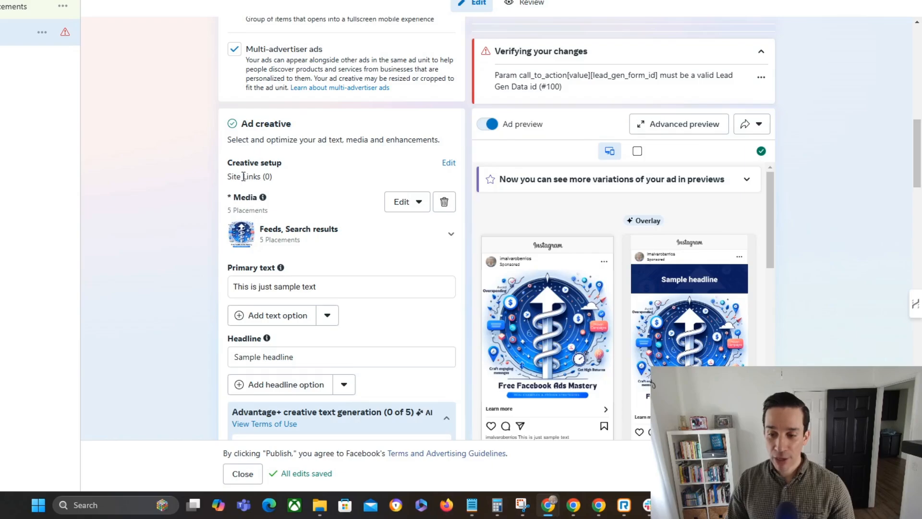
drag(241, 176, 286, 179)
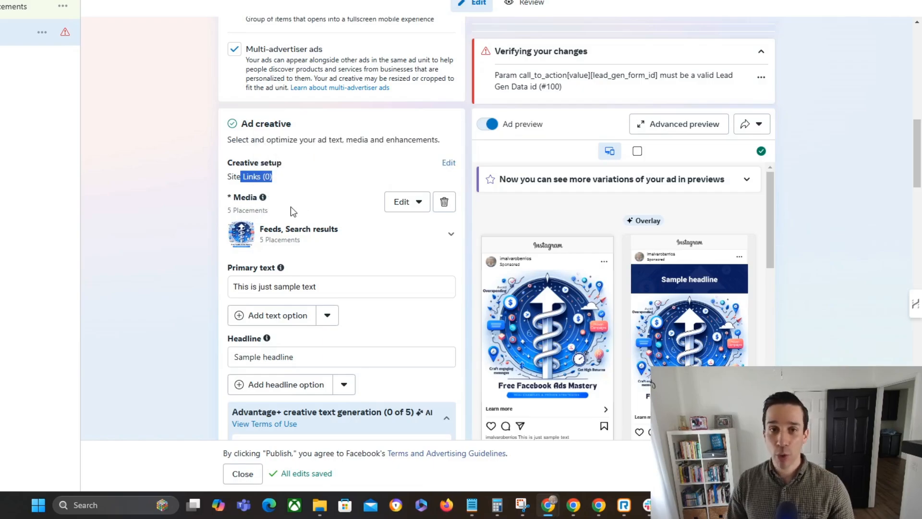
click(161, 178)
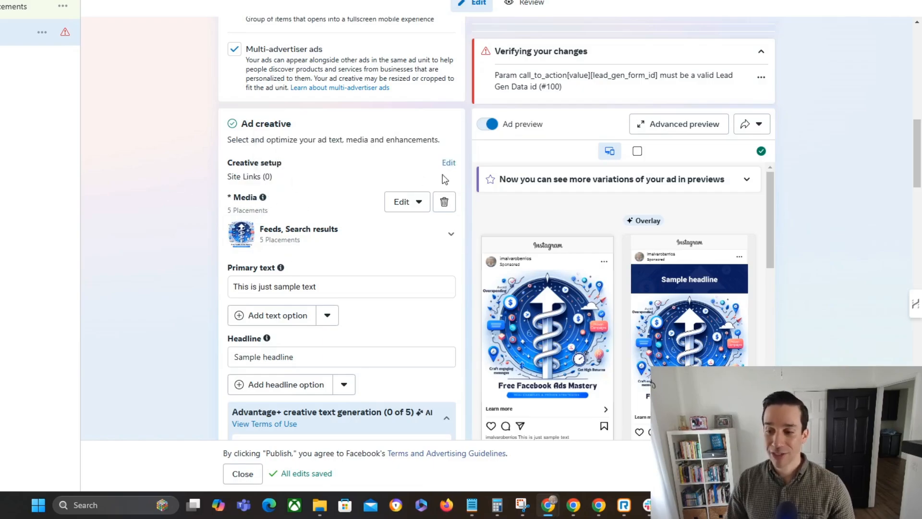
click(448, 163)
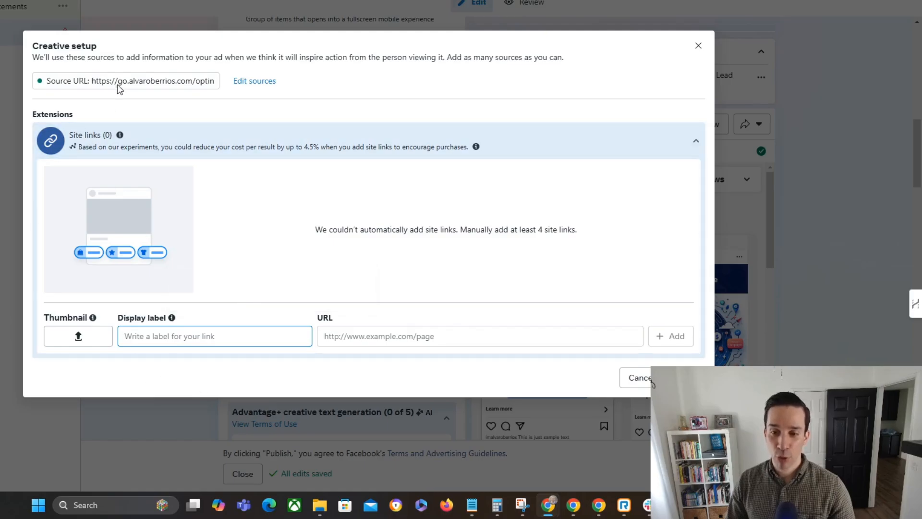
click(164, 81)
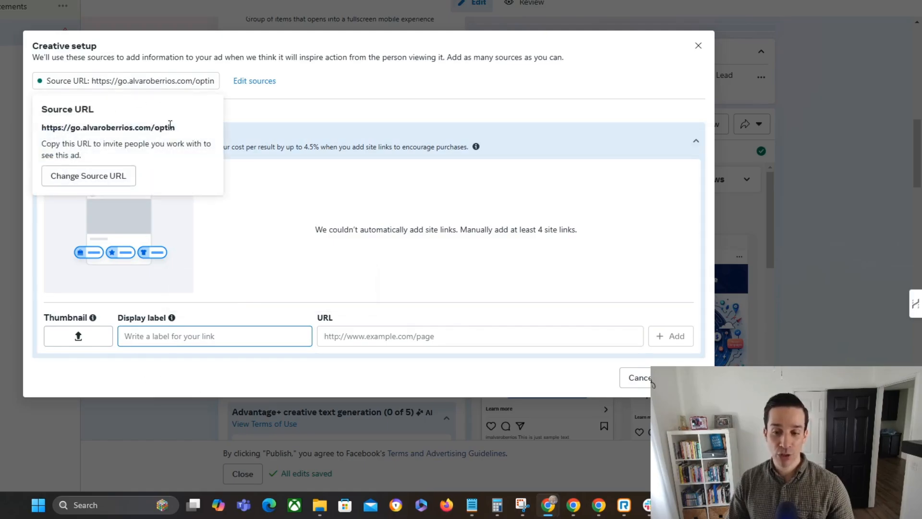
click(698, 46)
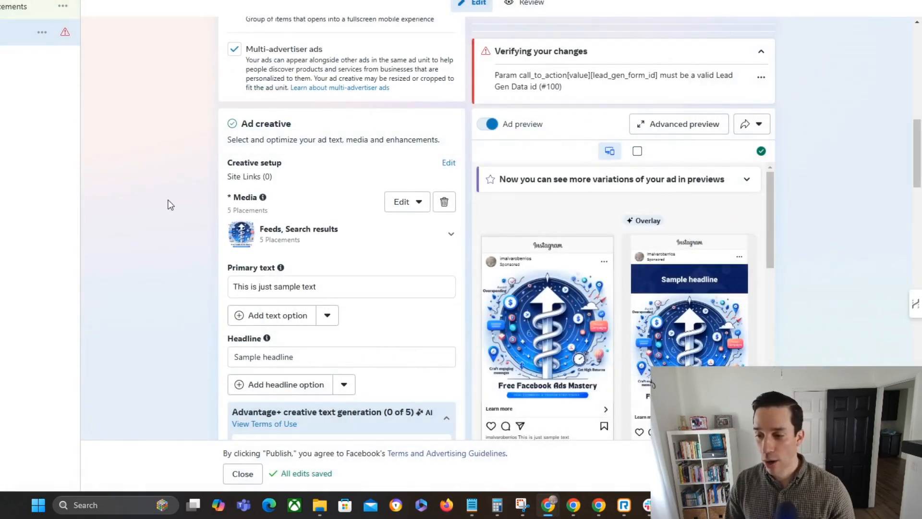
Step: Look over the ad's destination, languages and tracking settings, and close the ad editor without publishing the draft
scroll(169, 204, up, 3)
scroll(175, 196, down, 12)
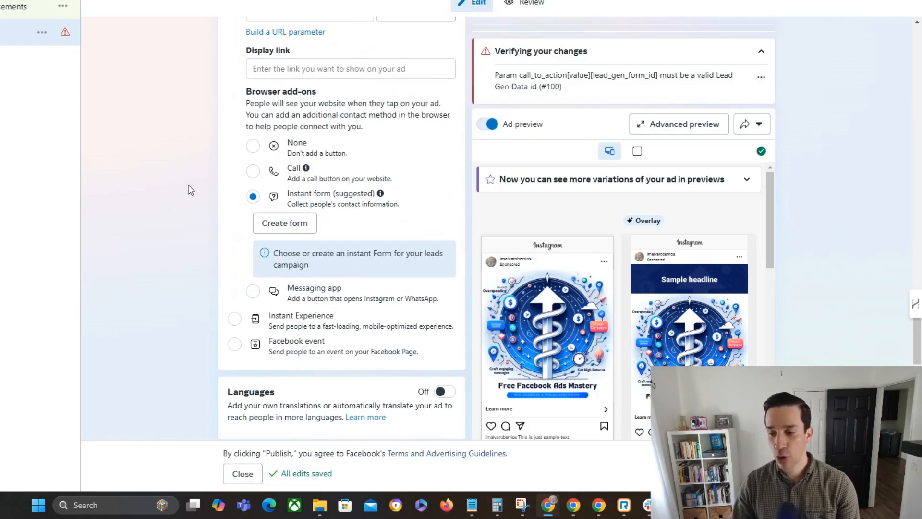
scroll(178, 212, down, 6)
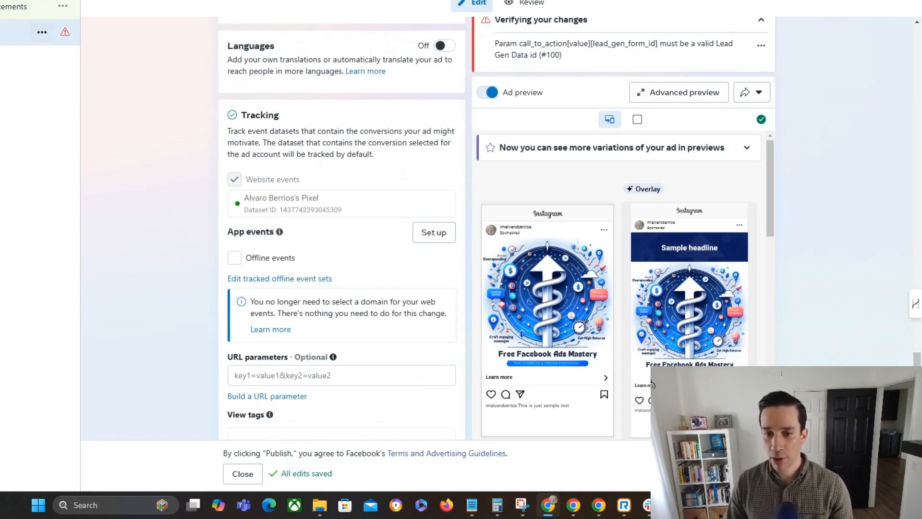
scroll(365, 224, up, 12)
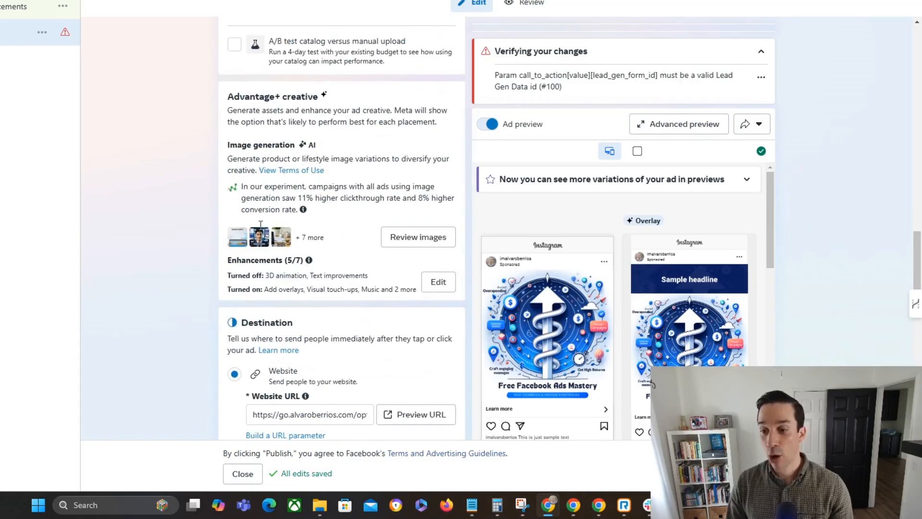
scroll(380, 211, down, 7)
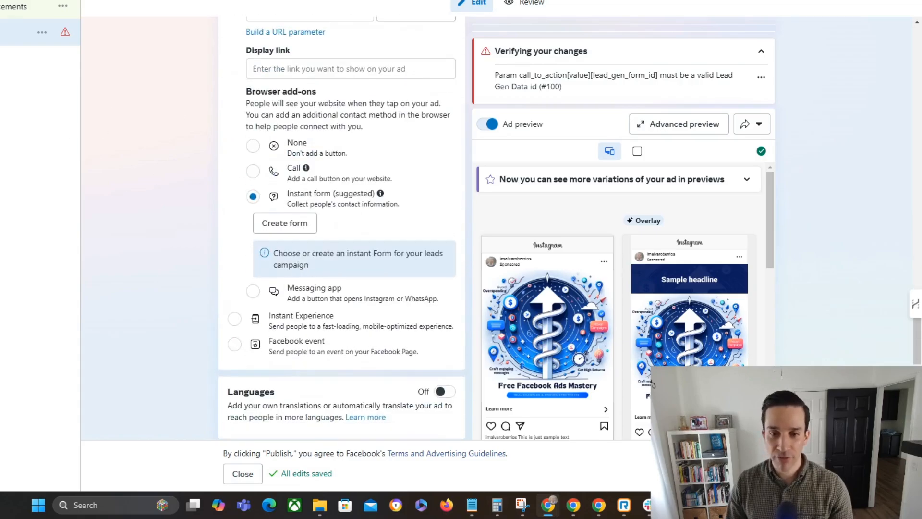
key(Escape)
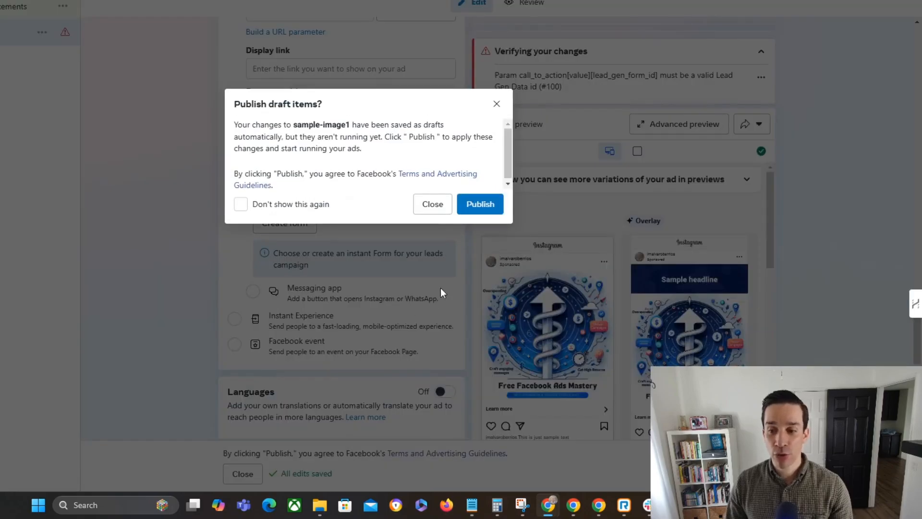
click(430, 204)
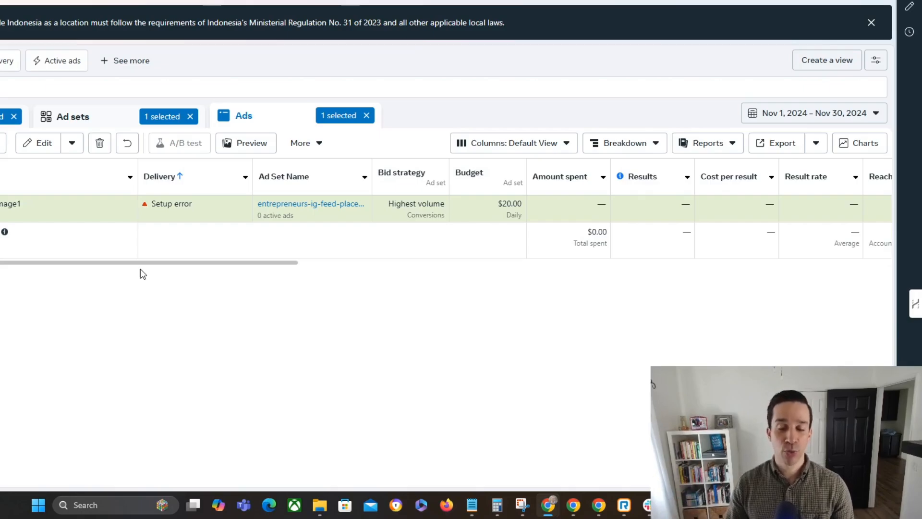
Step: Clear the ad and ad set selections, and duplicate the Instagram feed ad set once into its original campaign
click(12, 118)
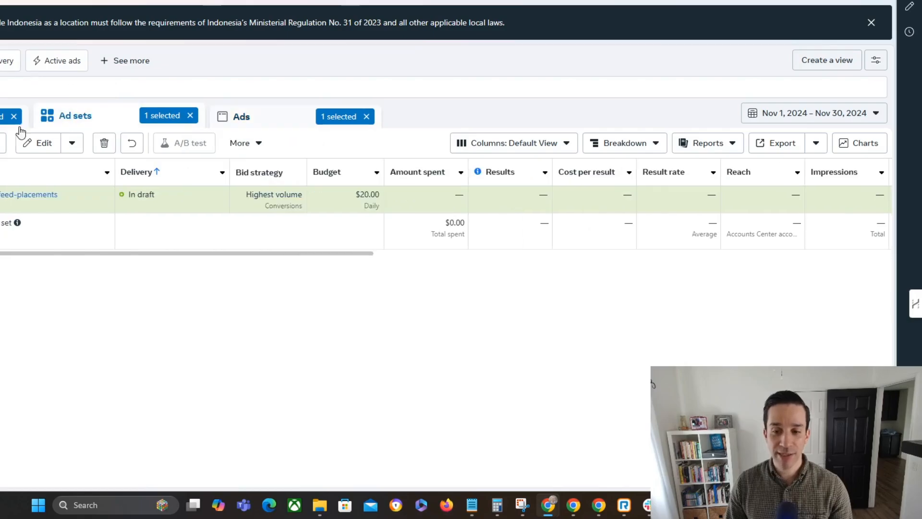
click(366, 116)
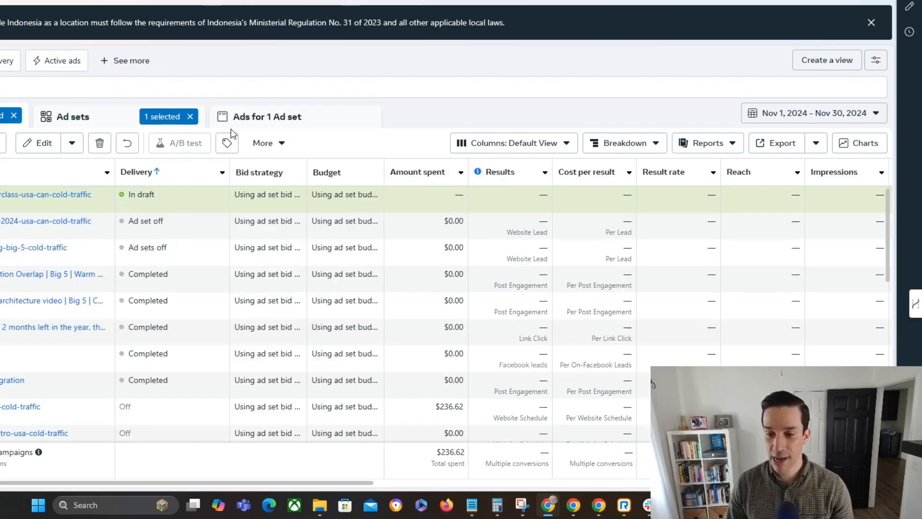
click(181, 119)
click(191, 115)
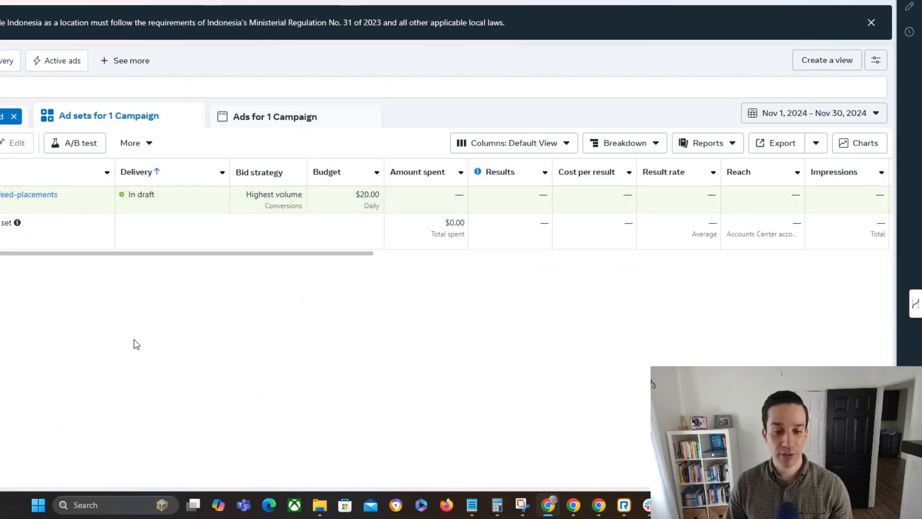
click(1, 199)
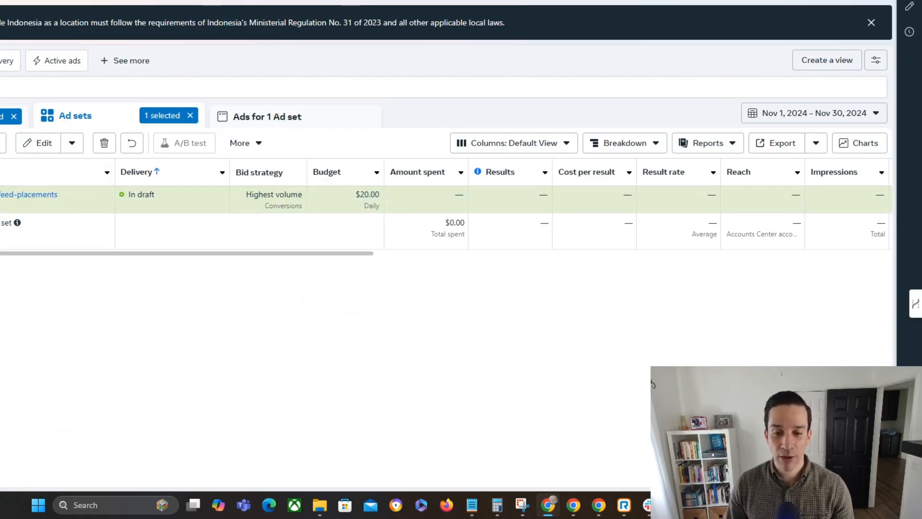
key(ctrl+d)
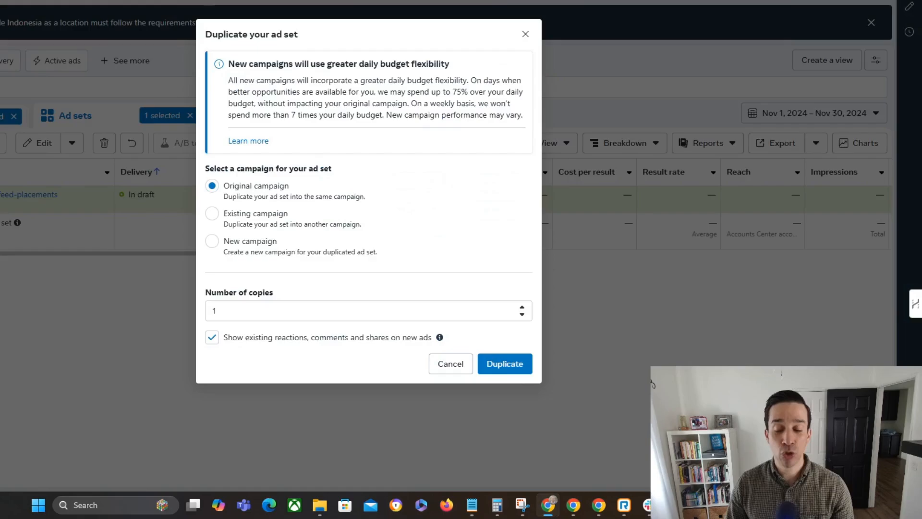
click(519, 371)
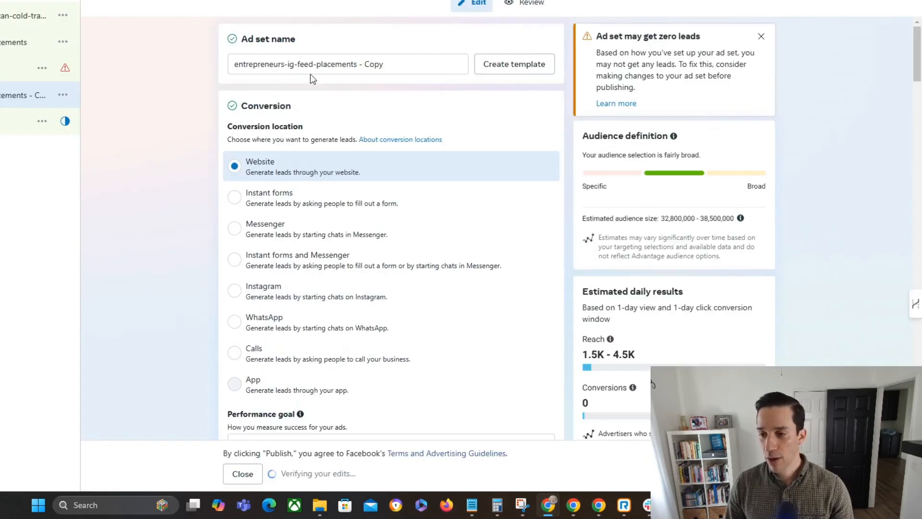
Step: Rename the duplicated ad set as entrepreneurs-ig-stories-placements
double_click(308, 64)
text(stori)
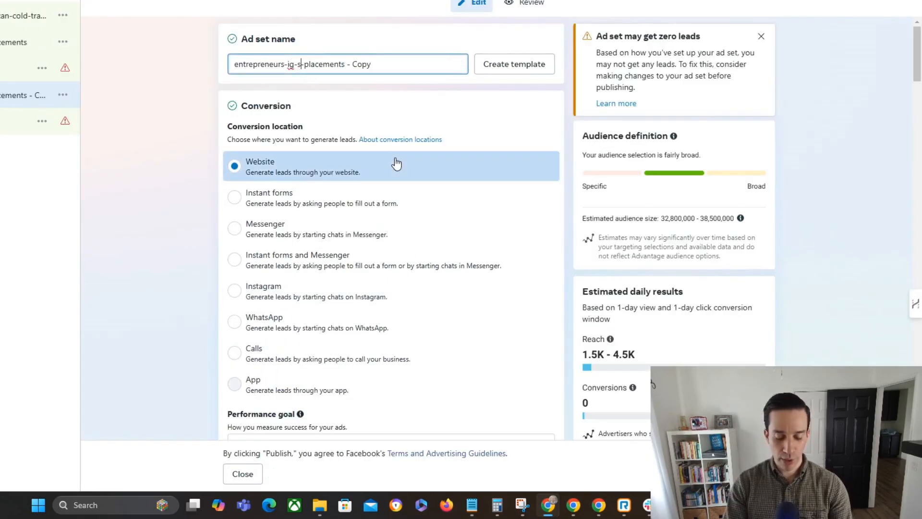
text(es-)
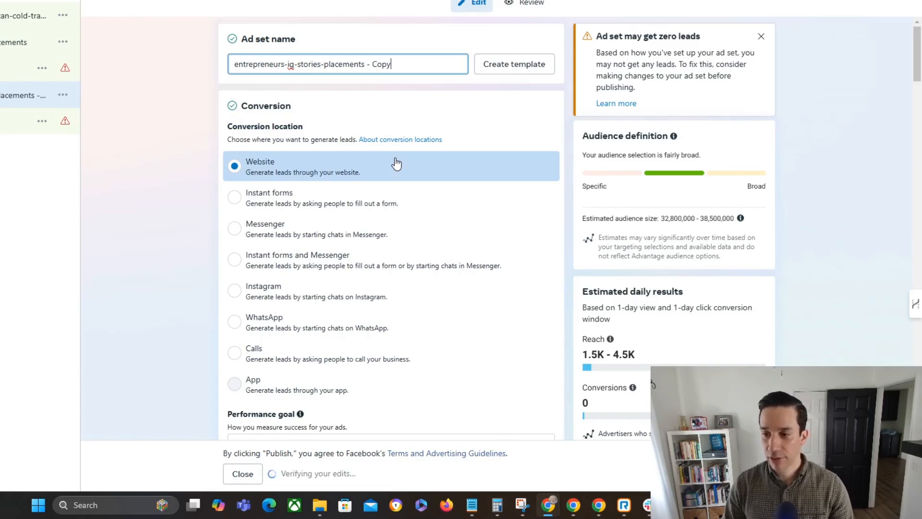
key(End)
key(shift+Left)
key(shift+Left)
key(shift+Left)
key(shift+Left)
key(shift+Left)
key(shift+Left)
key(shift+Left)
key(BackSpace)
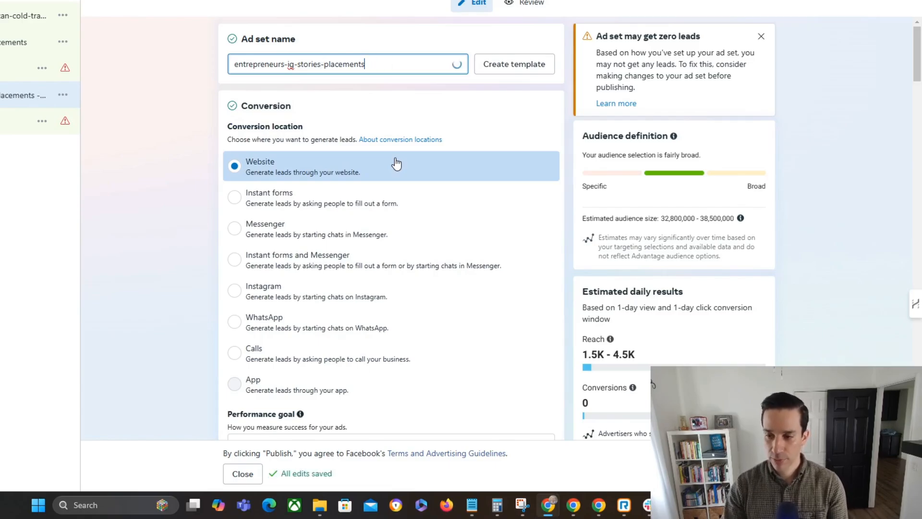
Step: Enable all Stories and Reels placements in the duplicated ad set's manual placements
scroll(143, 125, down, 5)
scroll(145, 129, down, 20)
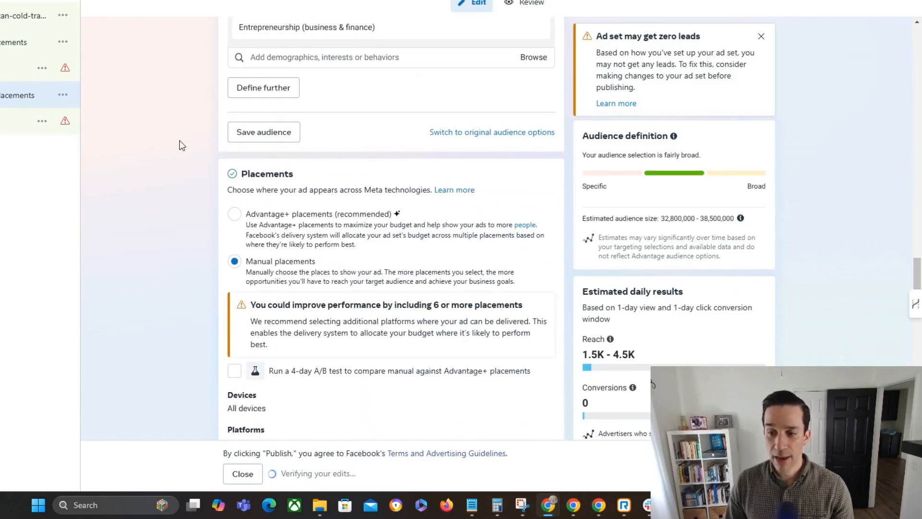
scroll(202, 211, down, 8)
scroll(201, 197, down, 3)
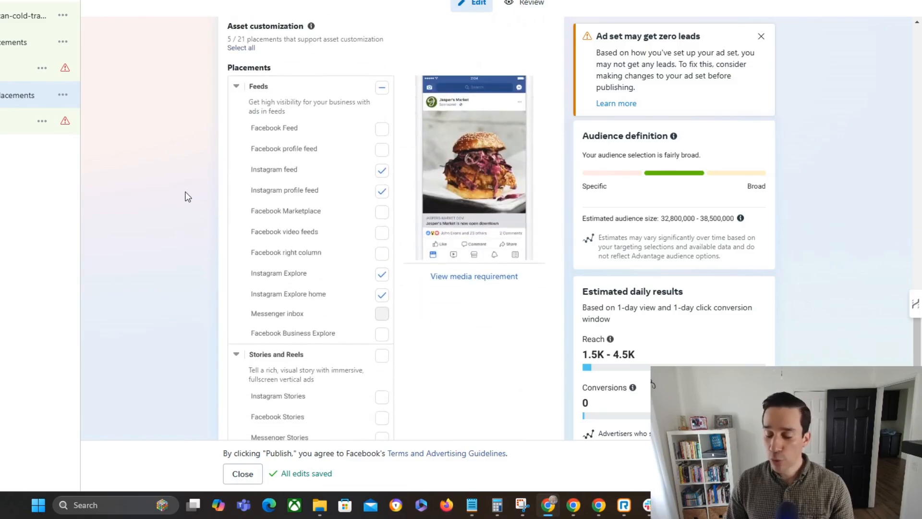
scroll(188, 209, up, 3)
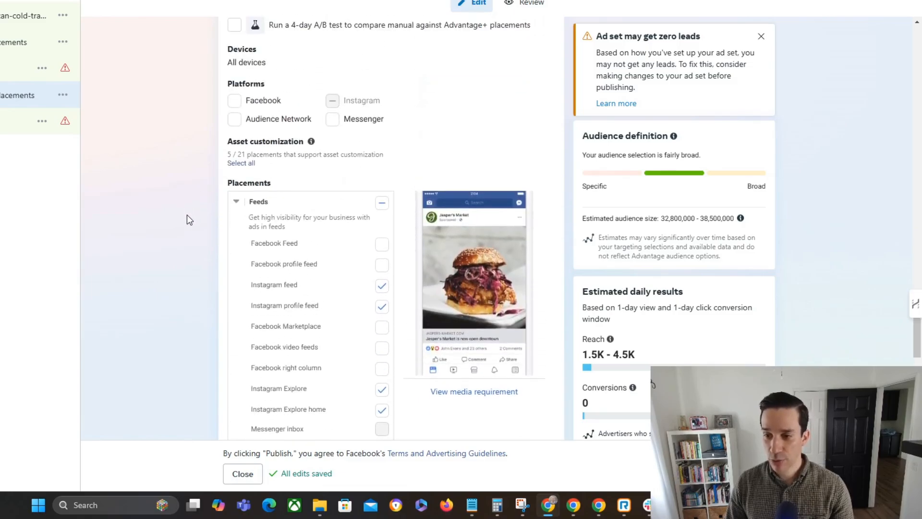
scroll(180, 227, down, 6)
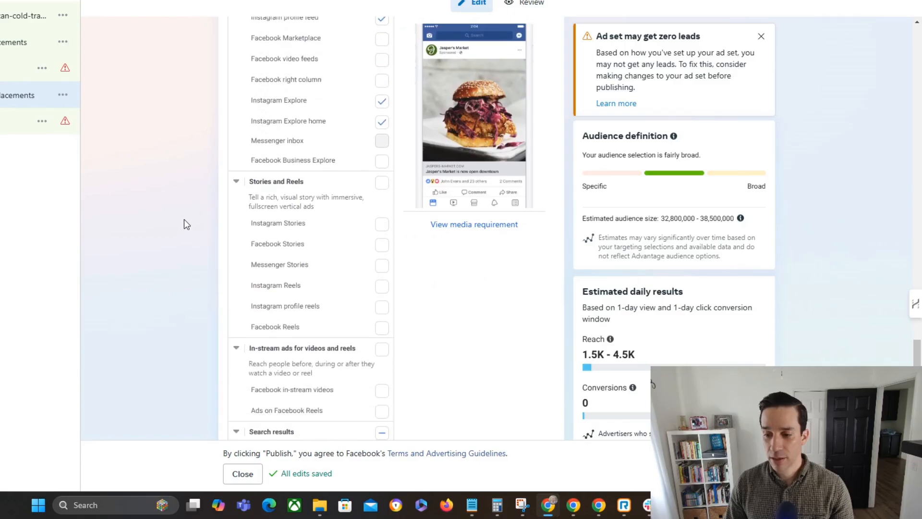
click(381, 182)
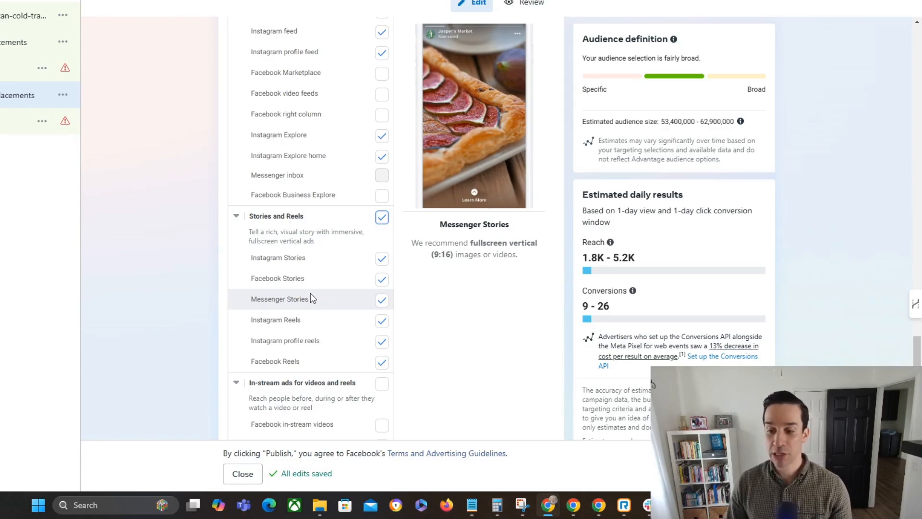
Step: Exclude the Messenger and Facebook platforms from the ad set's manual placements, keeping only Instagram
scroll(317, 293, up, 3)
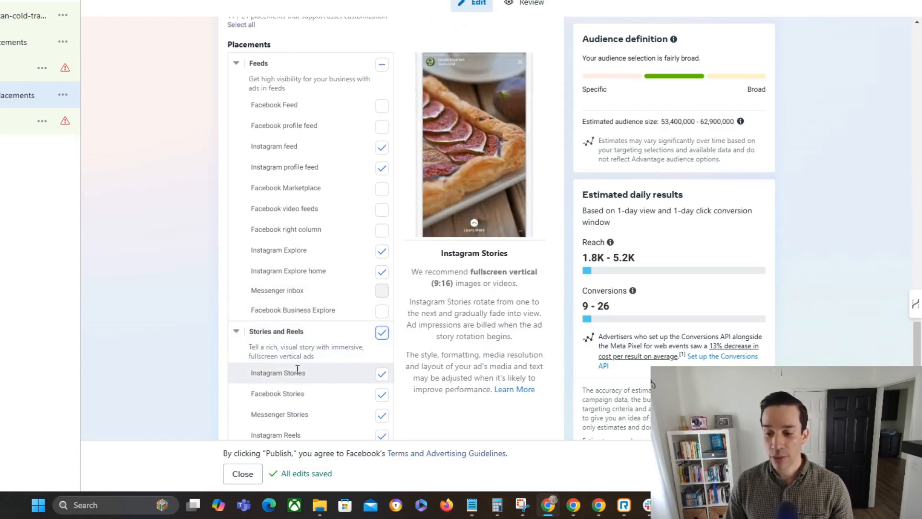
scroll(309, 336, down, 1)
scroll(303, 359, up, 2)
scroll(303, 359, up, 3)
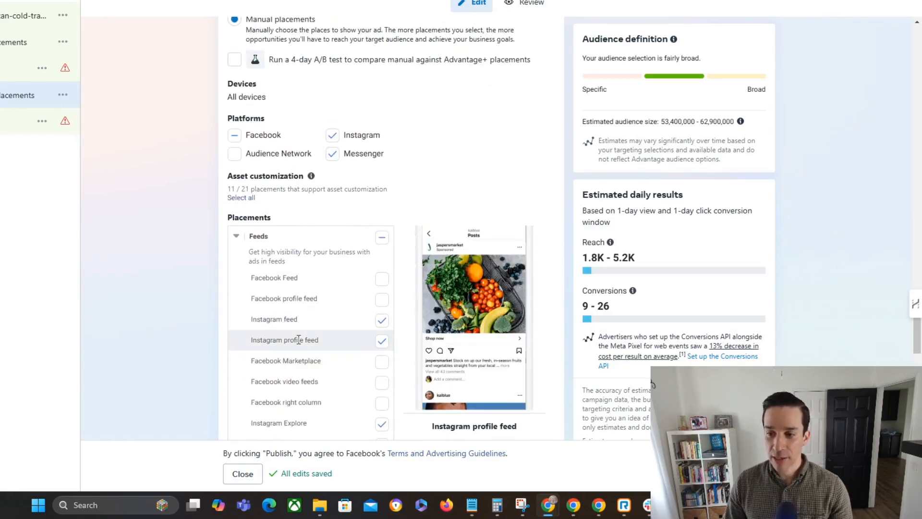
click(332, 154)
click(240, 136)
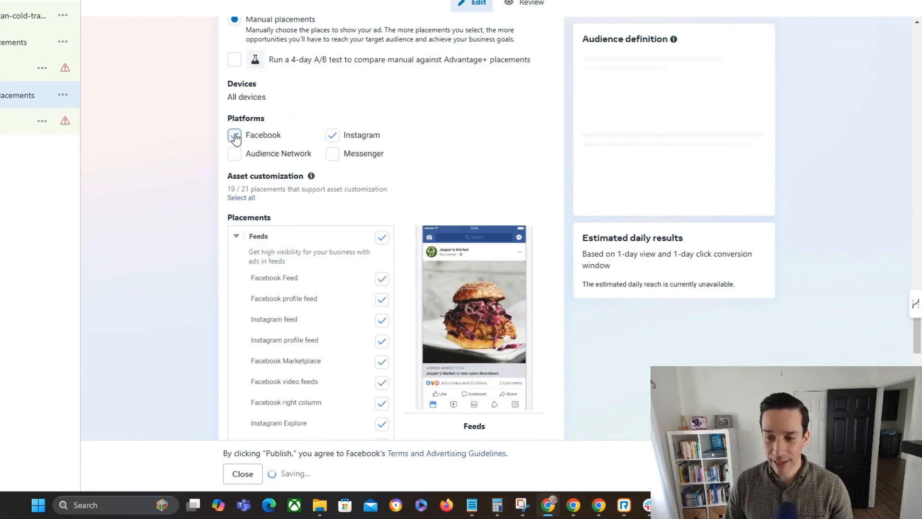
Step: Remove the Instagram feed, Instagram profile feed, Instagram Explore and Instagram Explore home placements
scroll(141, 214, down, 5)
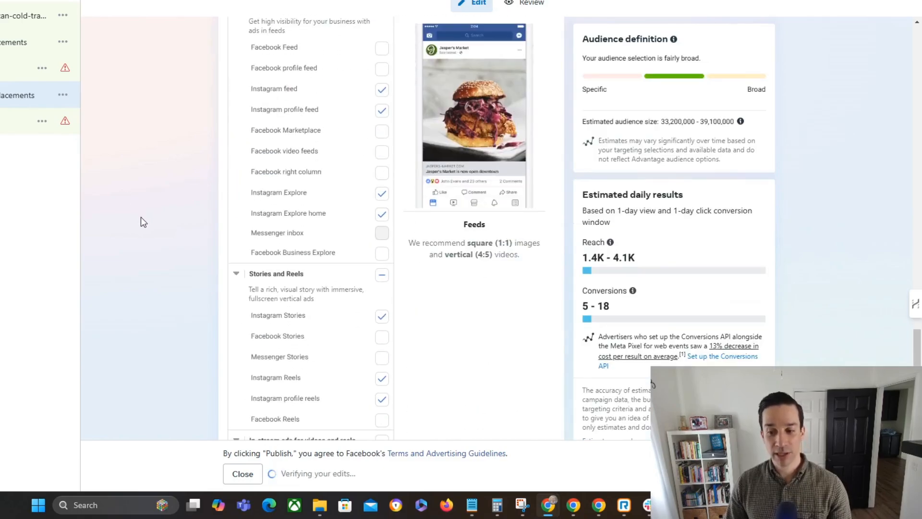
scroll(140, 216, down, 1)
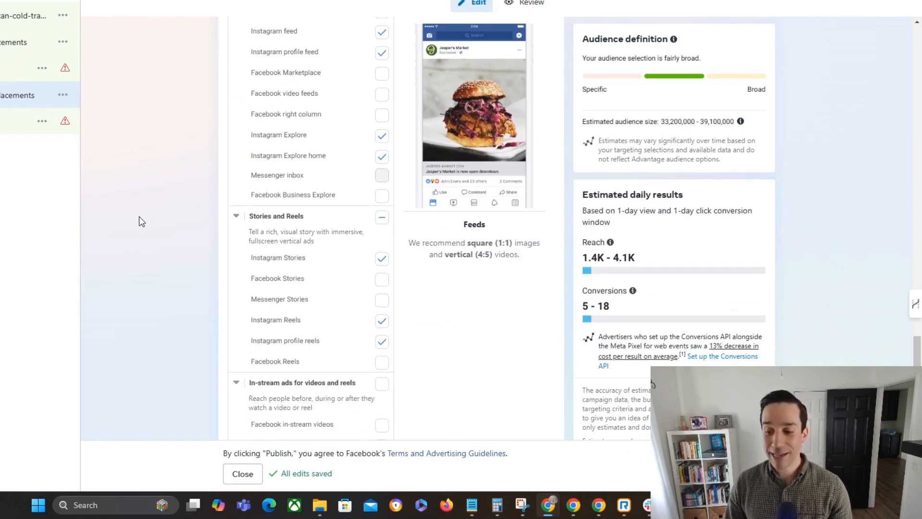
scroll(202, 266, up, 3)
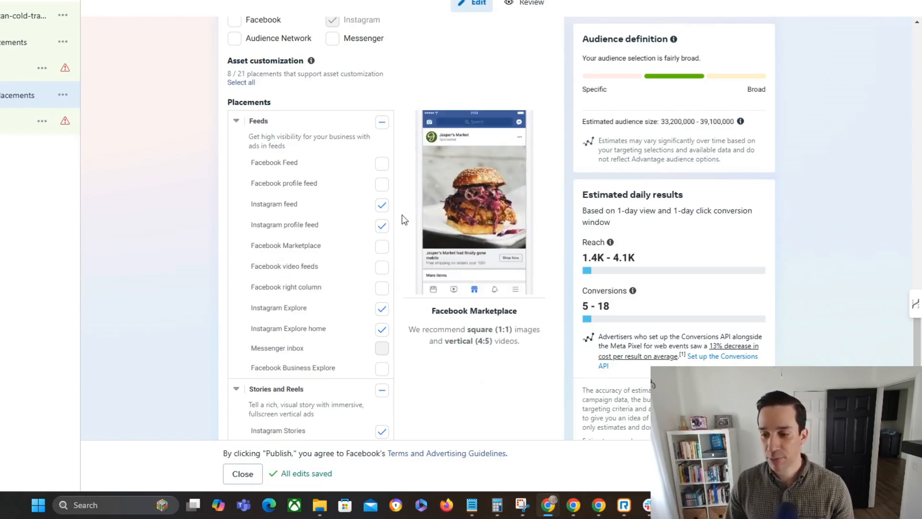
click(382, 205)
click(382, 226)
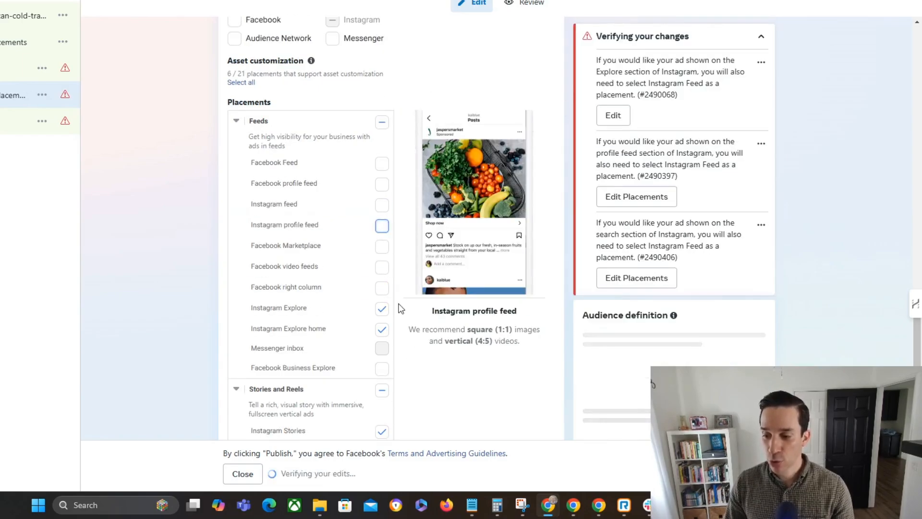
click(382, 310)
scroll(384, 319, down, 1)
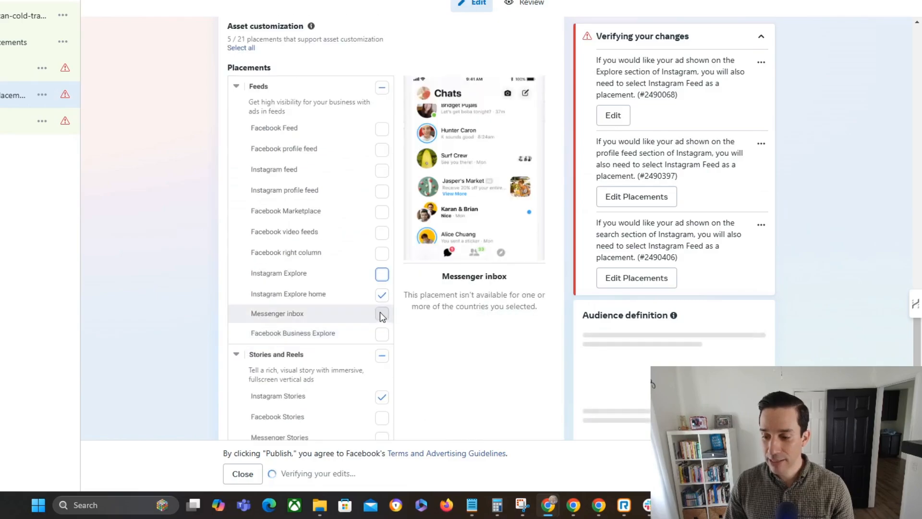
click(380, 296)
Step: Remove the Instagram search results placement, leaving only Instagram Stories, Instagram Reels and Instagram profile reels
scroll(171, 204, down, 8)
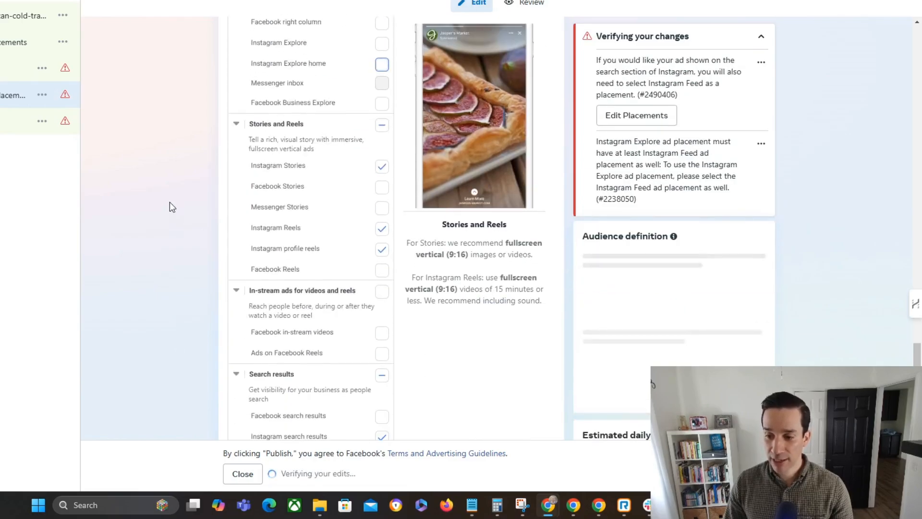
scroll(169, 201, up, 4)
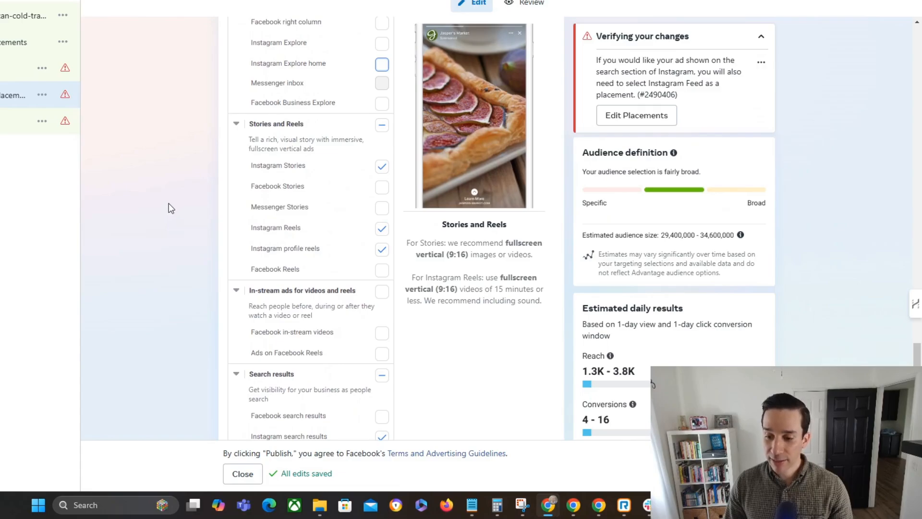
scroll(166, 204, down, 1)
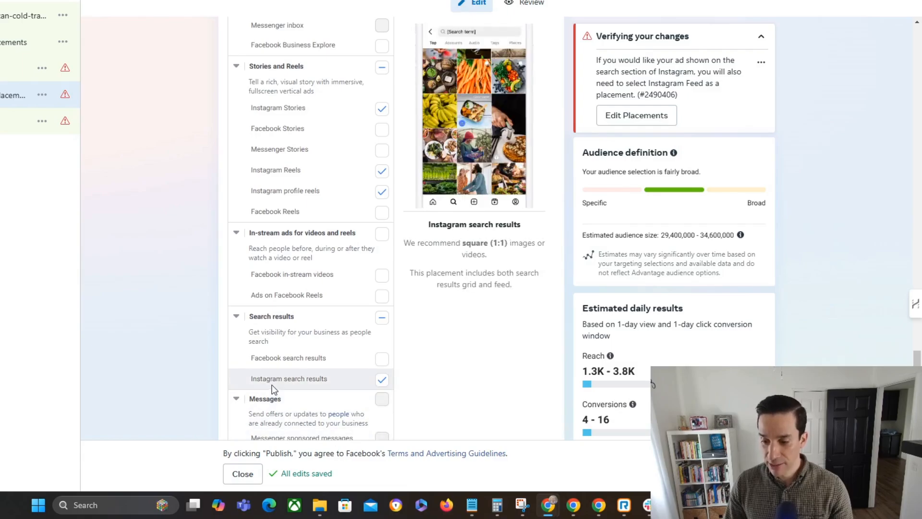
scroll(283, 365, down, 1)
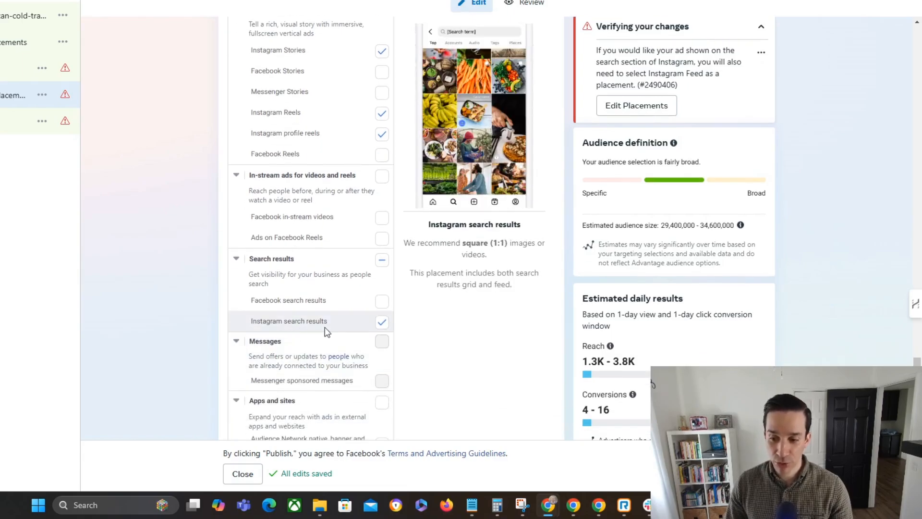
click(382, 322)
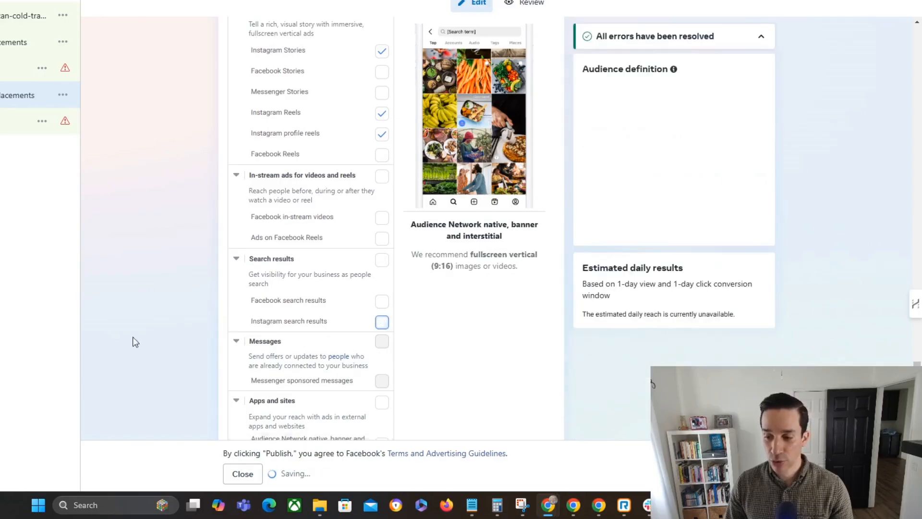
scroll(210, 292, up, 5)
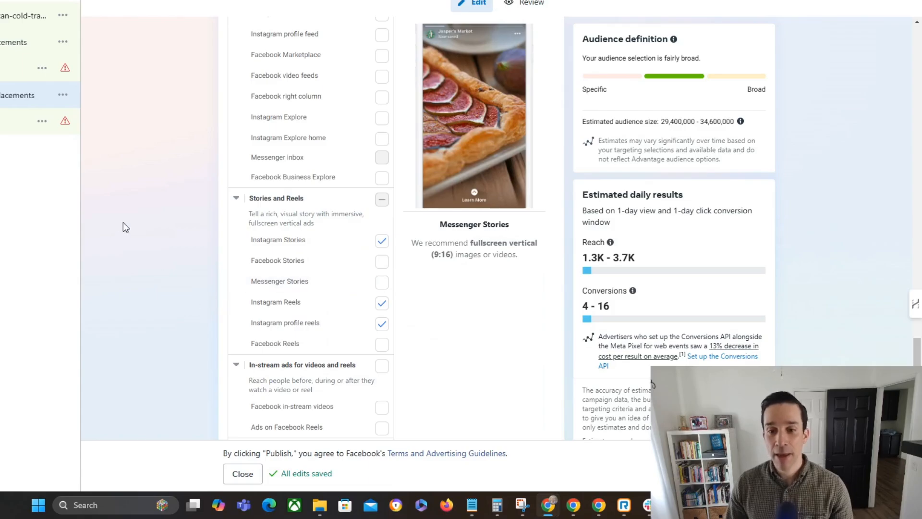
Step: Open the ad under the stories ad set and delete its existing Stories and Reels image
click(24, 121)
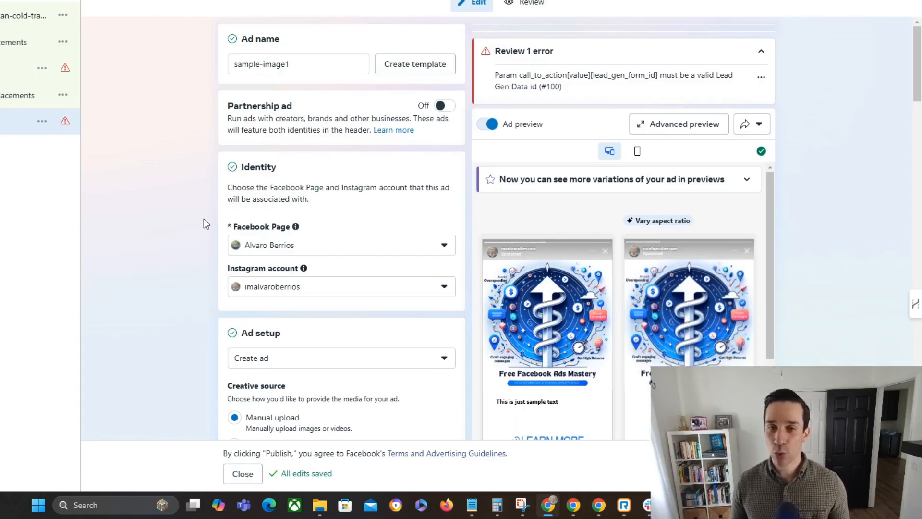
scroll(199, 213, down, 10)
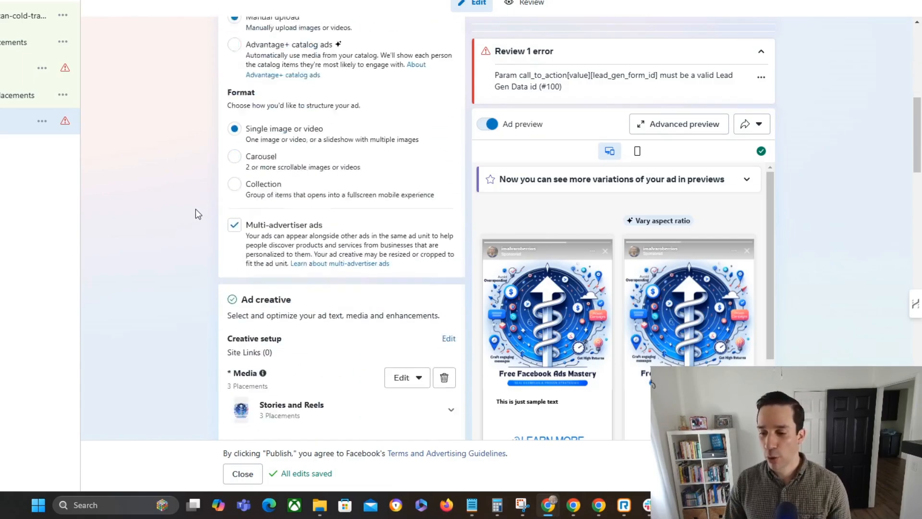
click(445, 98)
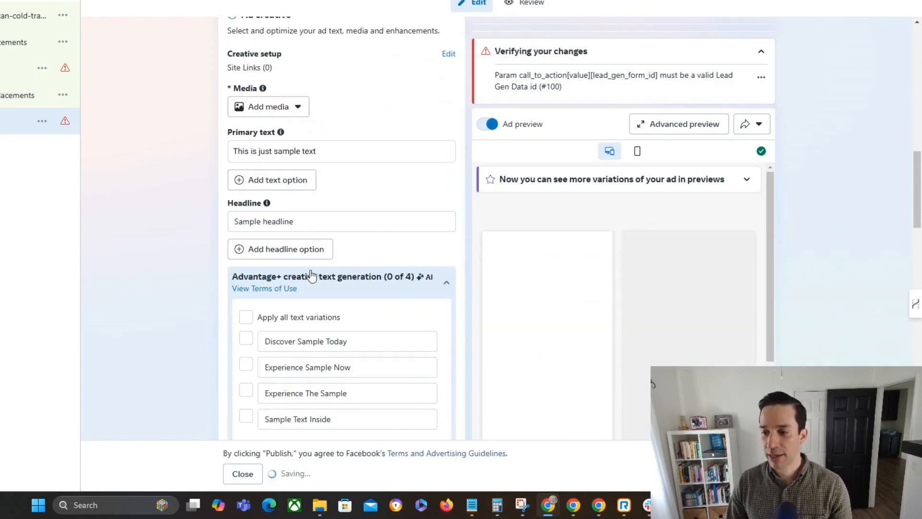
Step: Add a vertical 720 × 1436 video from the account's media library, choosing the fourth VID clip in the last row
click(294, 111)
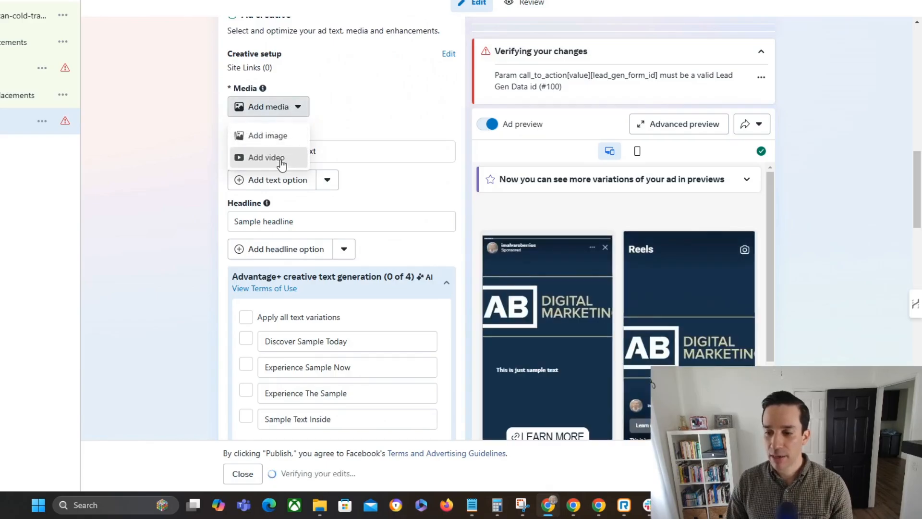
click(297, 155)
click(73, 79)
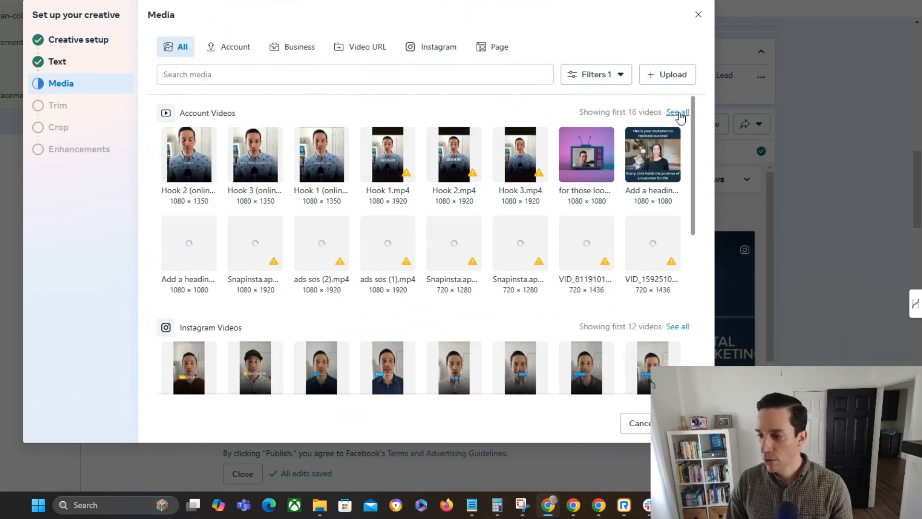
click(678, 112)
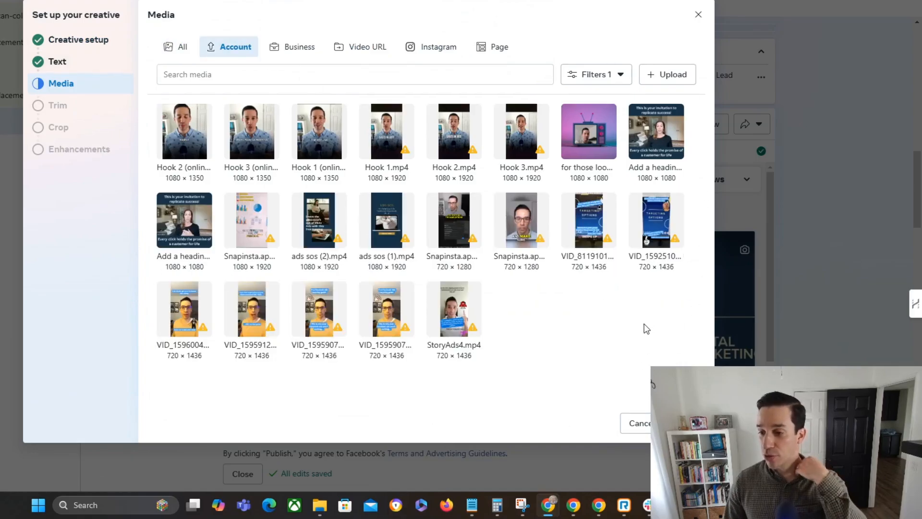
click(387, 132)
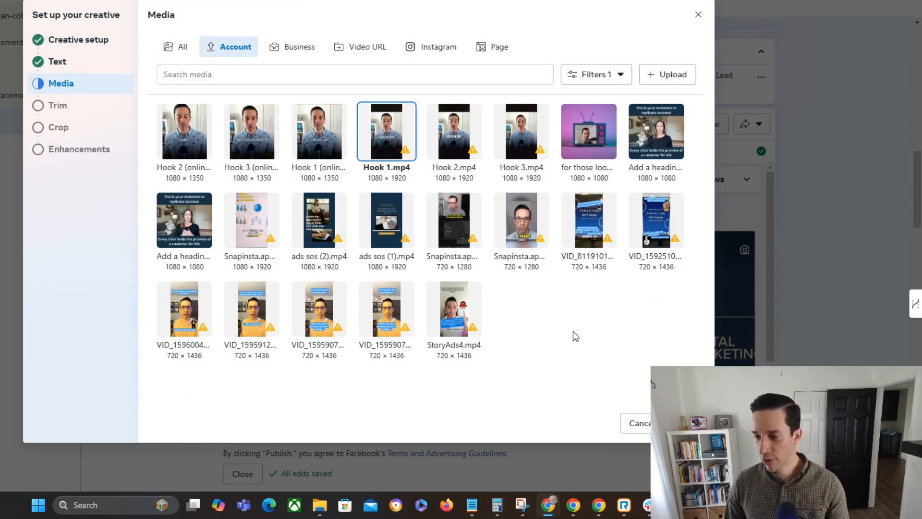
click(386, 311)
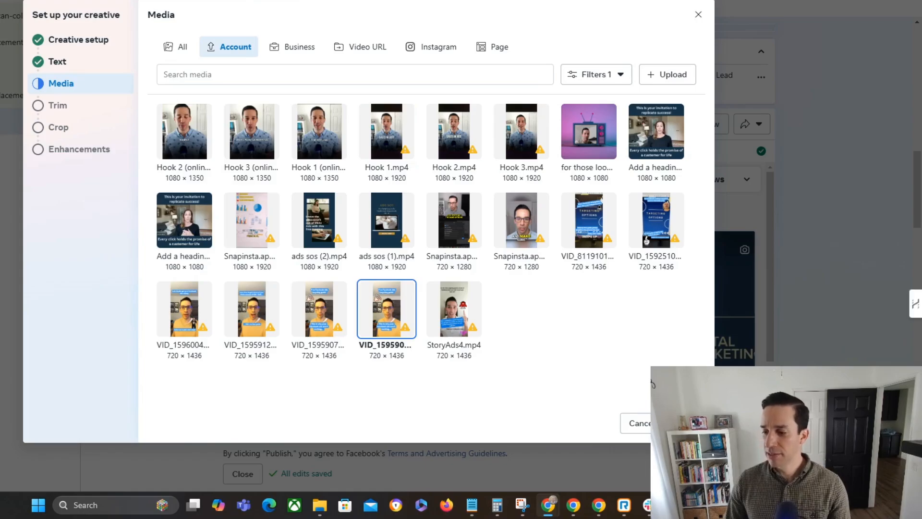
click(686, 423)
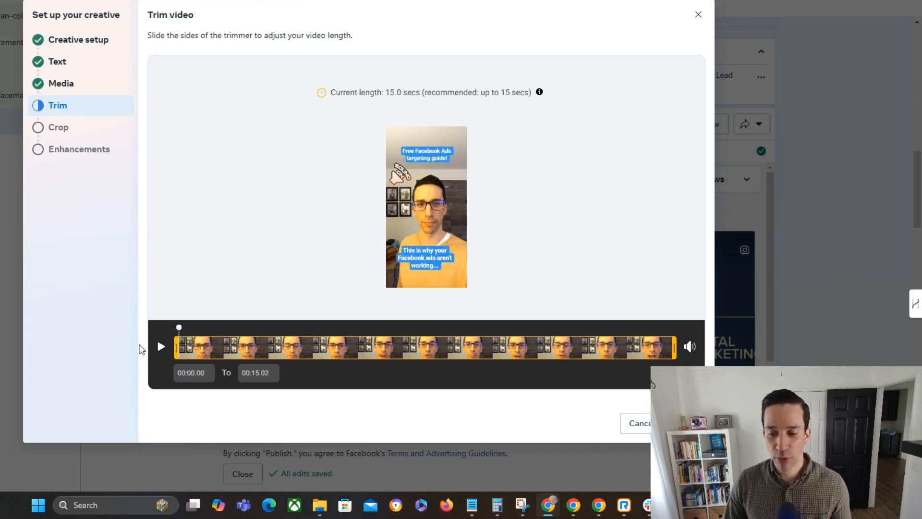
Step: Preview the video in the trimmer and accept its full length and the Original crop for Stories and Reels
click(161, 346)
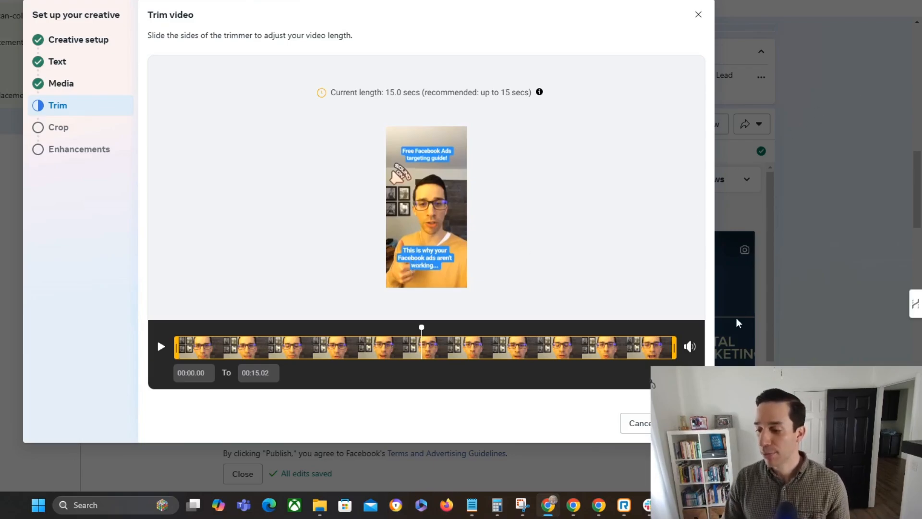
click(687, 423)
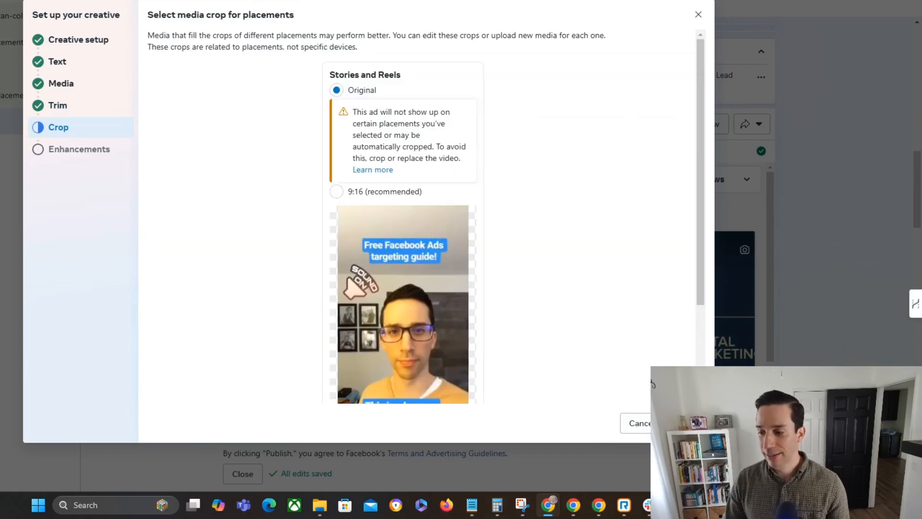
click(686, 423)
Step: Check the other active Advantage+ creative enhancements, leave them on, and finish the creative setup
scroll(408, 231, down, 2)
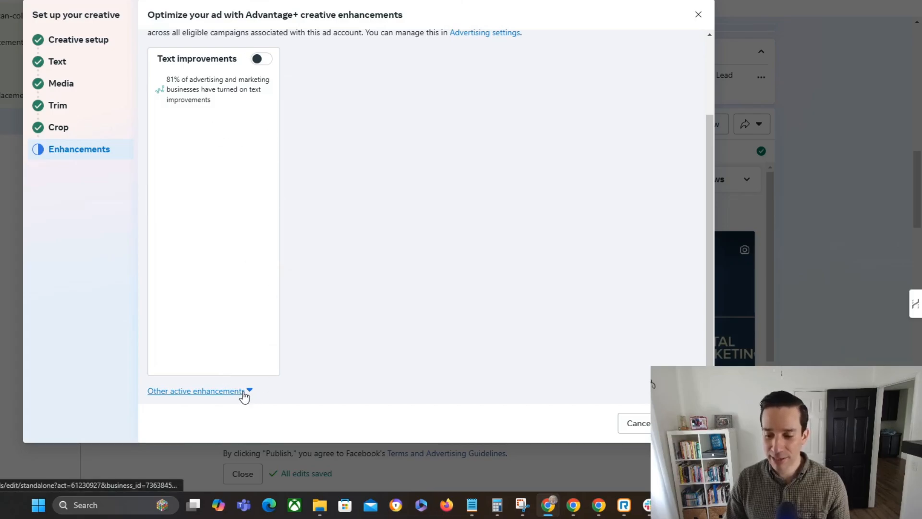
click(249, 392)
scroll(454, 254, down, 5)
scroll(590, 177, down, 2)
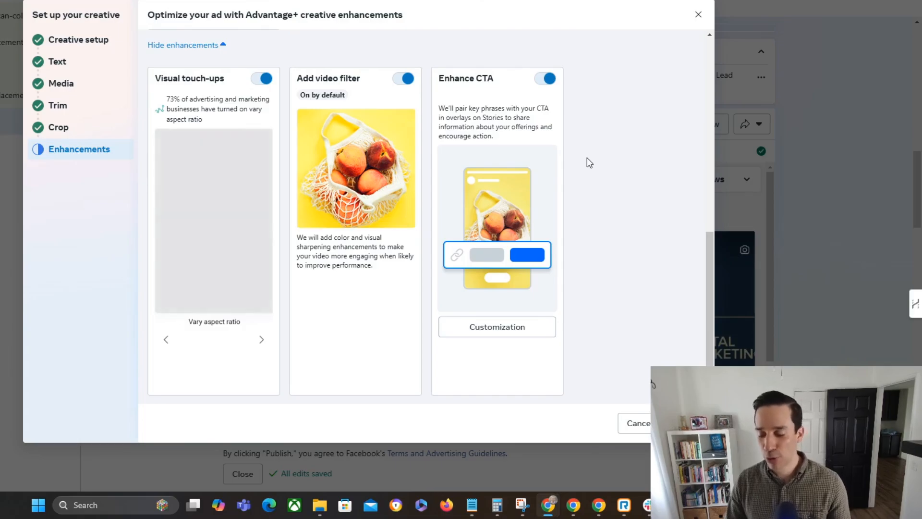
click(686, 423)
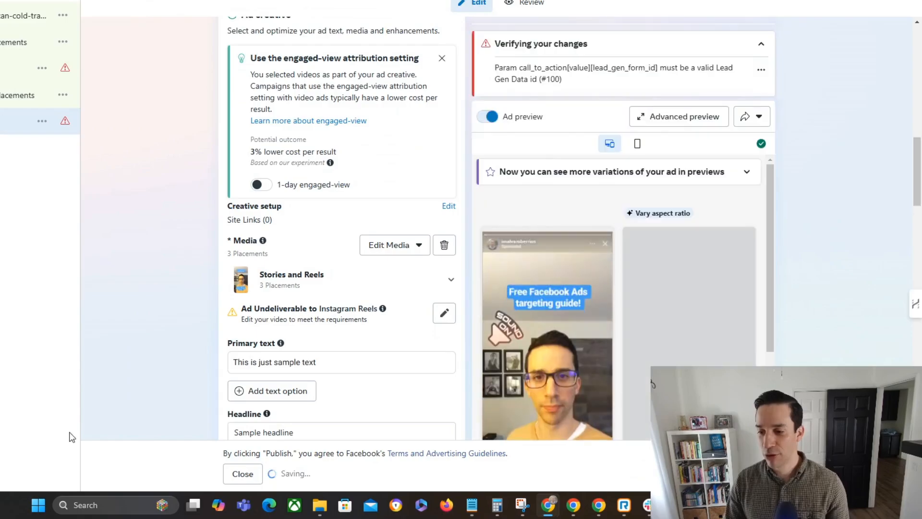
Step: Review the stories ad's preview, text, call to action, Advantage+ creative, website destination and tracking settings
scroll(124, 276, down, 5)
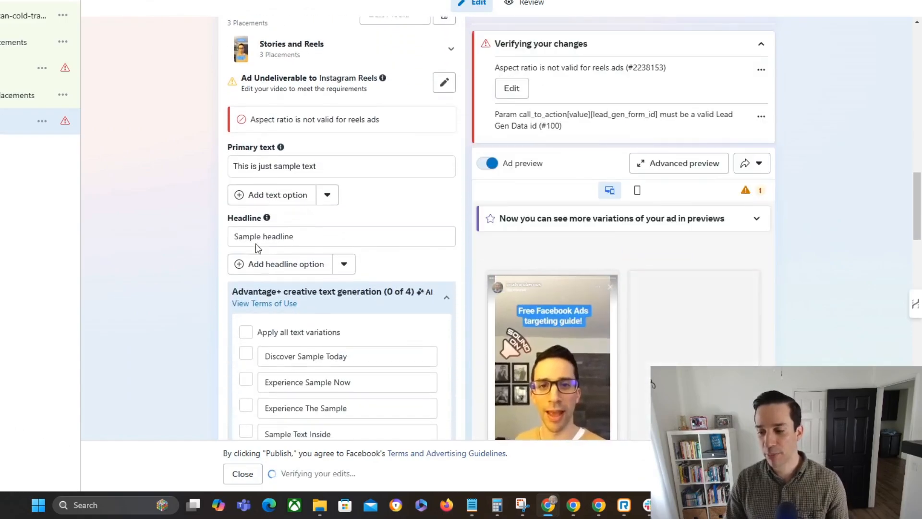
scroll(256, 244, down, 4)
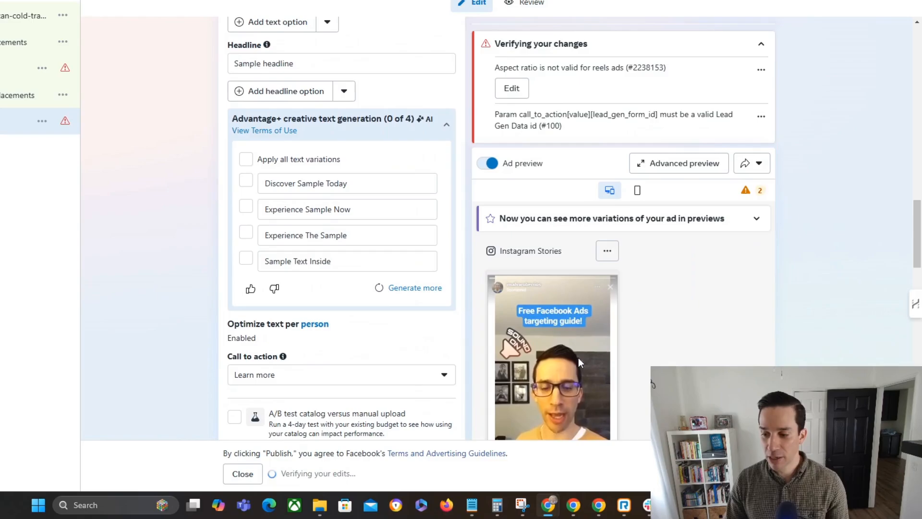
scroll(640, 351, down, 10)
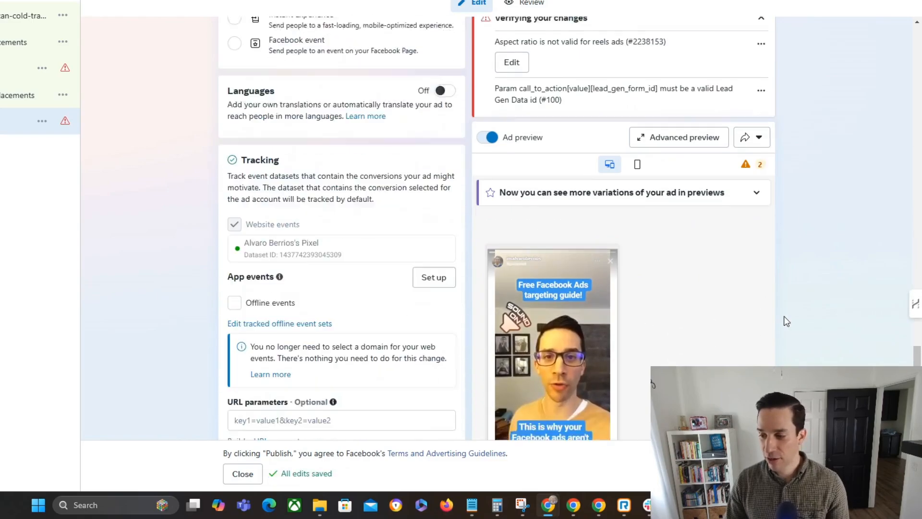
scroll(784, 317, down, 2)
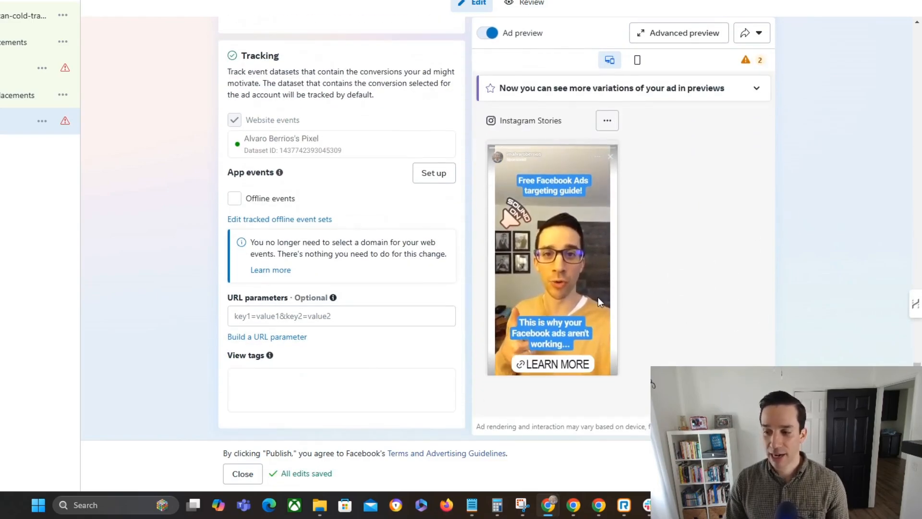
scroll(597, 300, up, 8)
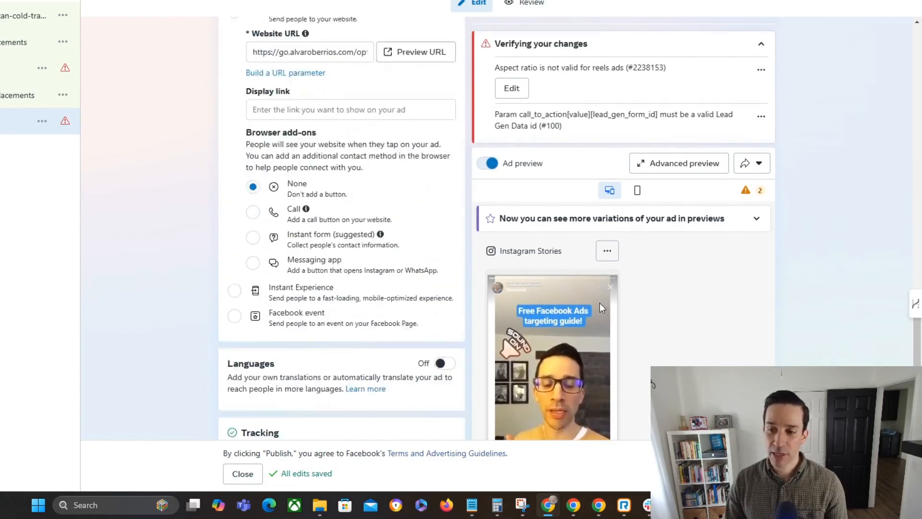
scroll(508, 321, up, 6)
scroll(506, 326, down, 9)
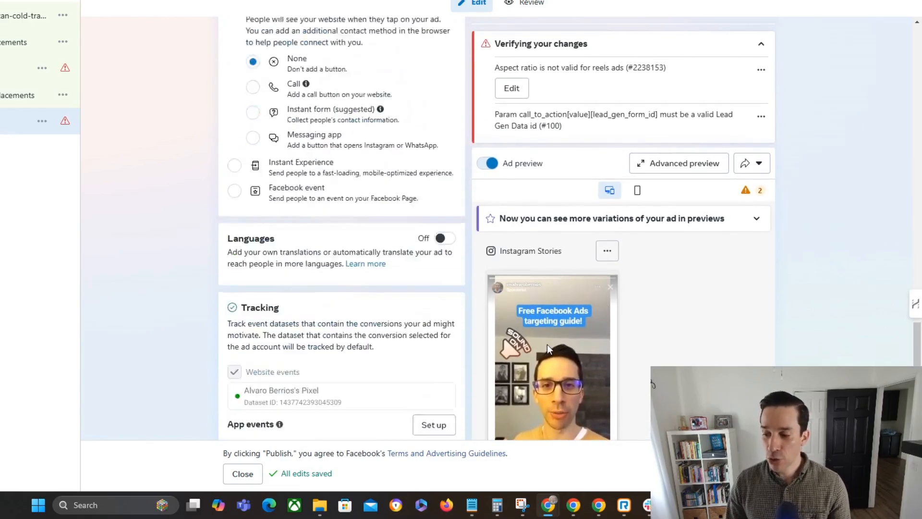
scroll(547, 345, down, 5)
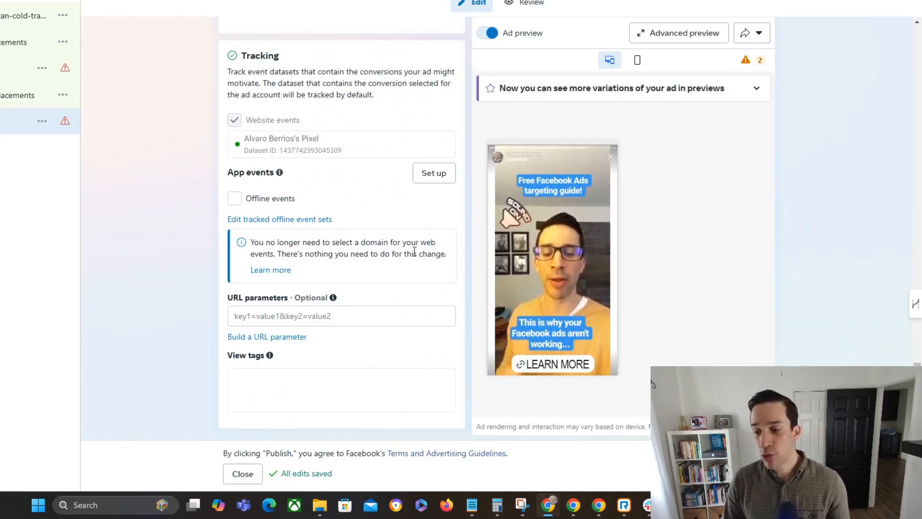
scroll(418, 310, up, 10)
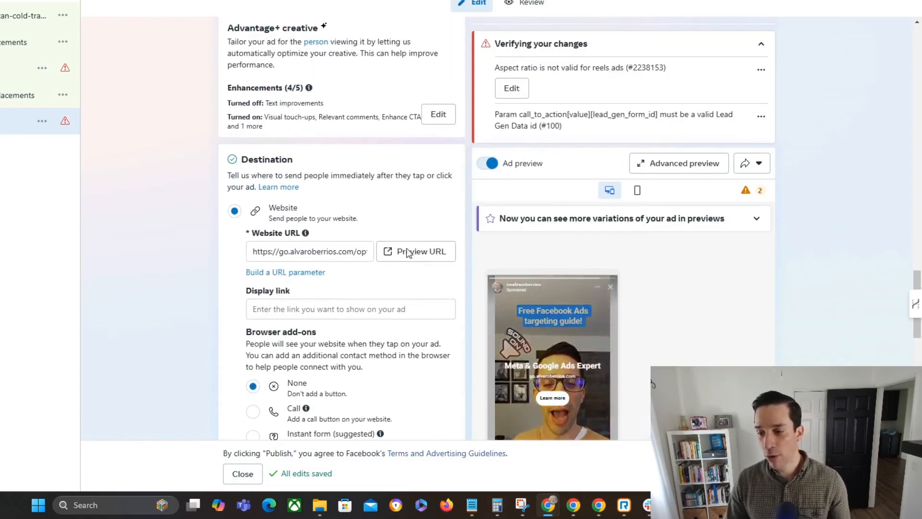
scroll(408, 200, down, 5)
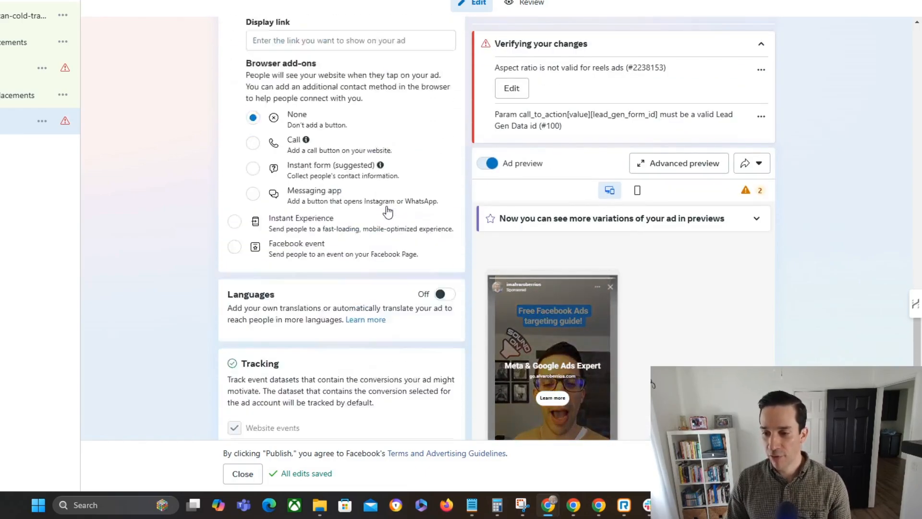
scroll(388, 211, up, 11)
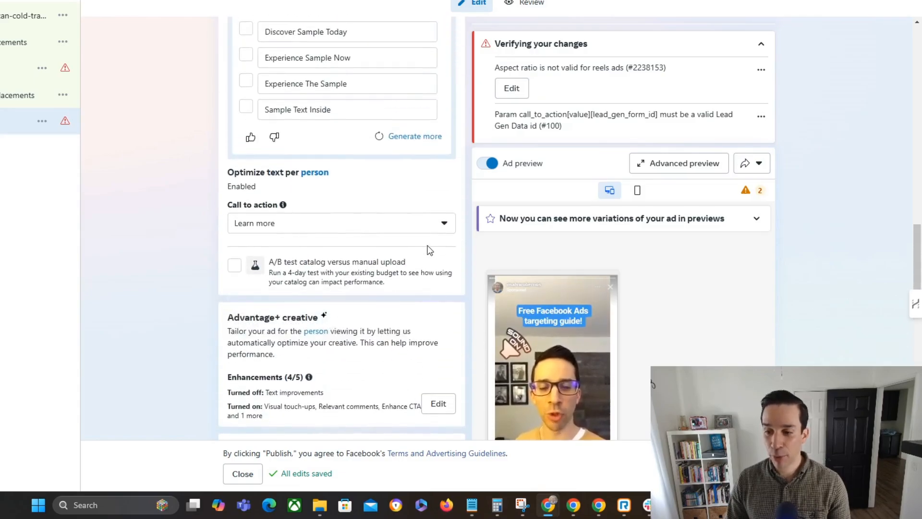
scroll(429, 249, down, 16)
scroll(426, 225, up, 11)
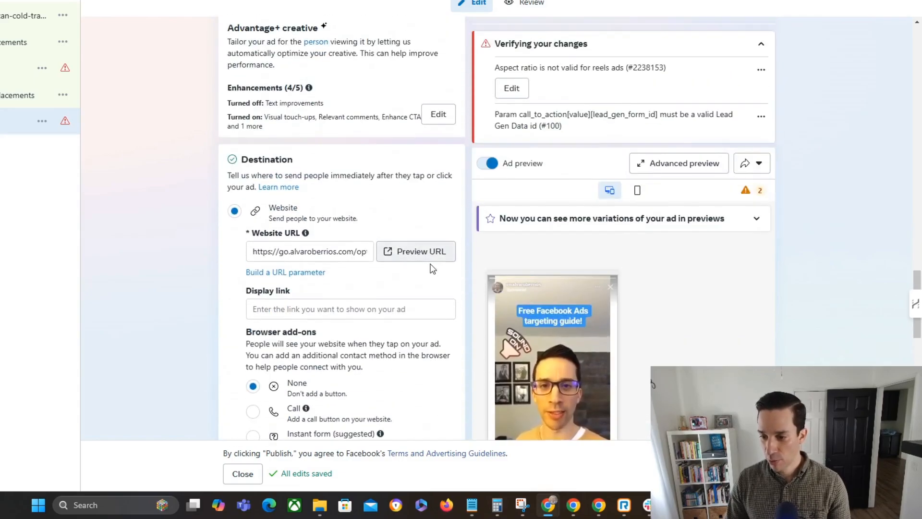
scroll(435, 267, up, 10)
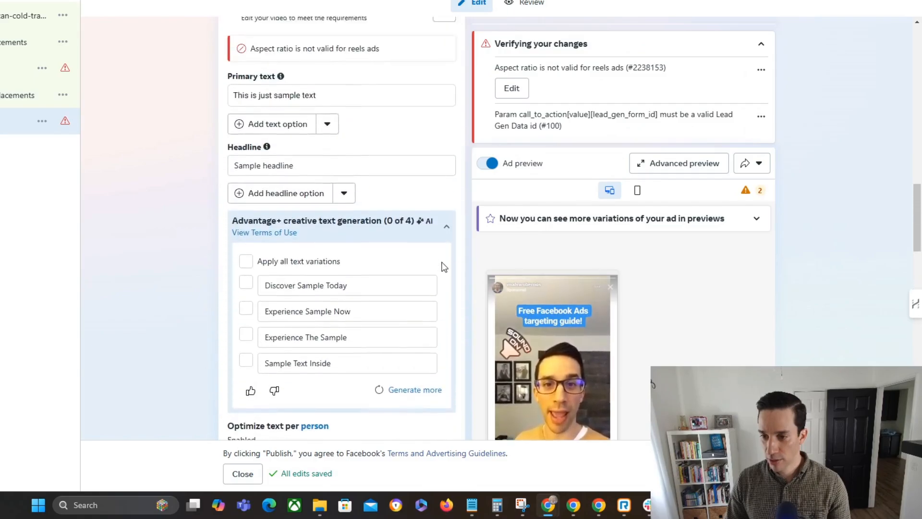
Step: Delete the ad's current Stories and Reels video and replace it with the 1080 × 1920 Hook 1.mp4 from the account videos
scroll(436, 250, up, 3)
click(443, 93)
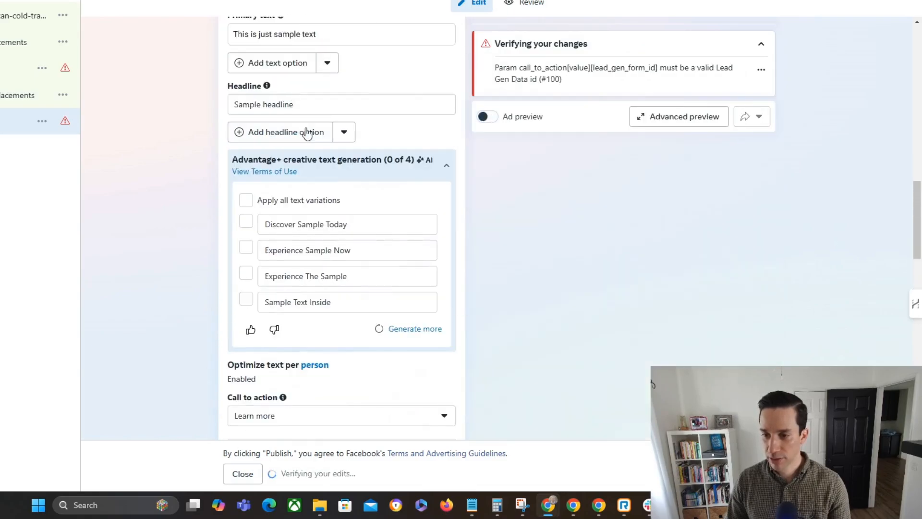
scroll(397, 190, up, 3)
click(241, 129)
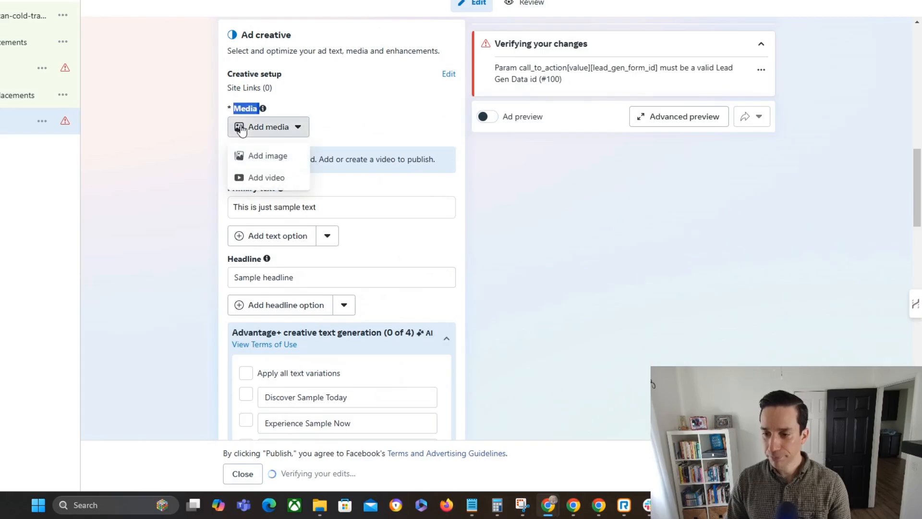
click(260, 177)
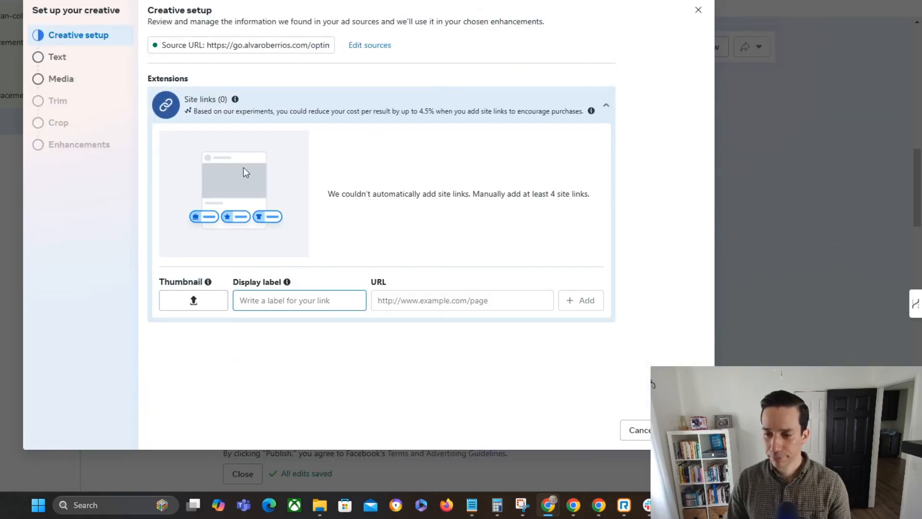
click(60, 78)
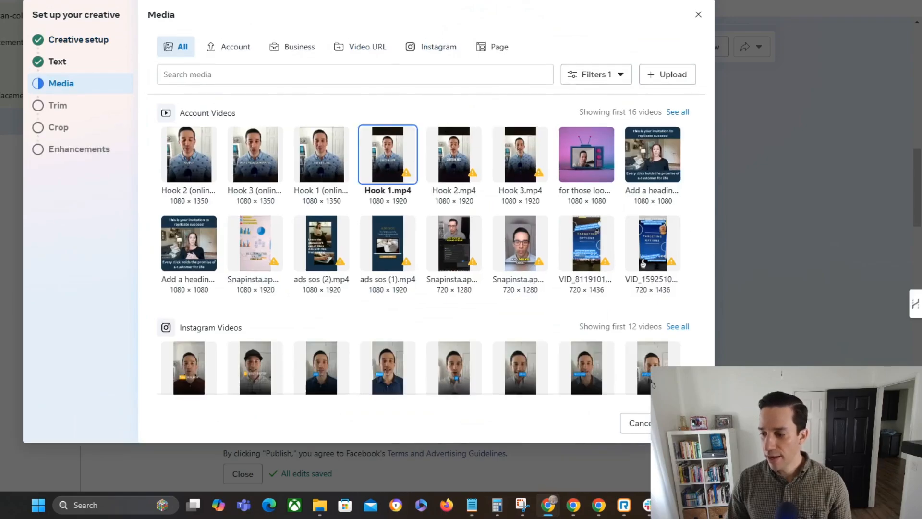
click(680, 423)
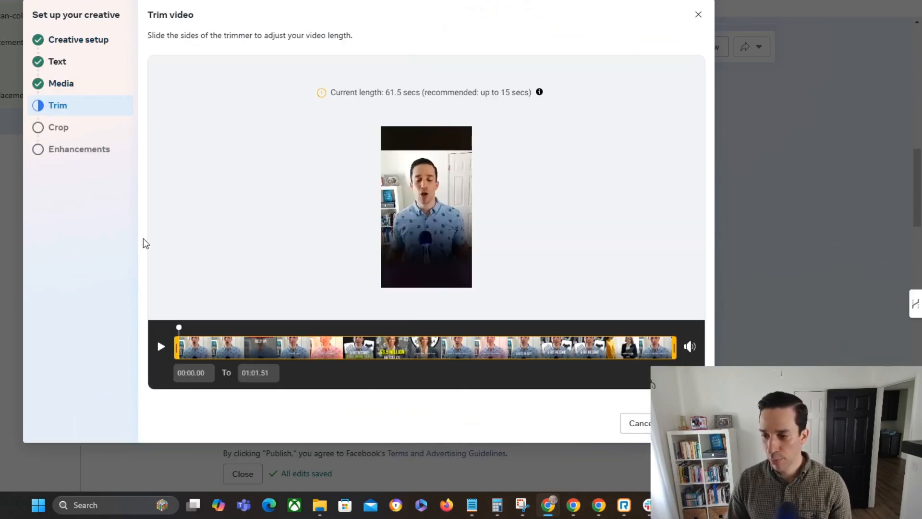
Step: Play part of Hook 1.mp4, keep its full length and Original crop, and finish the creative setup with the enhancements left as set
click(161, 346)
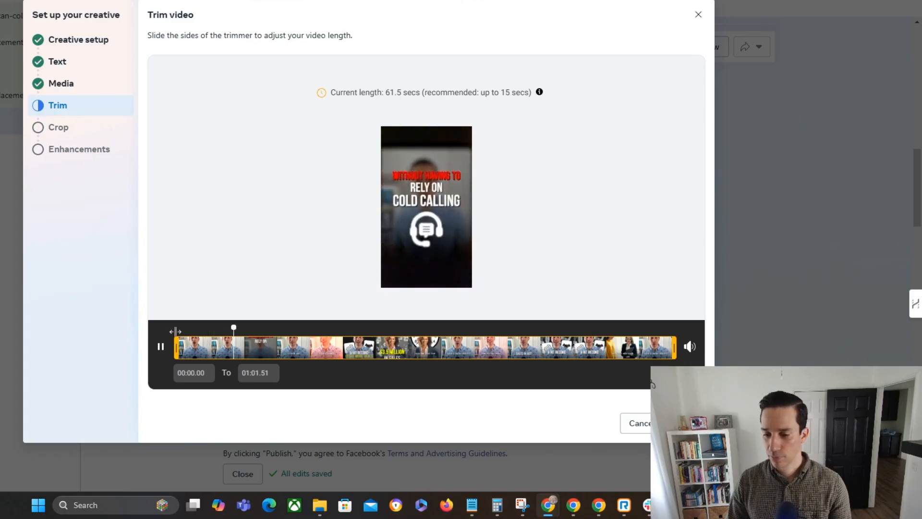
click(160, 346)
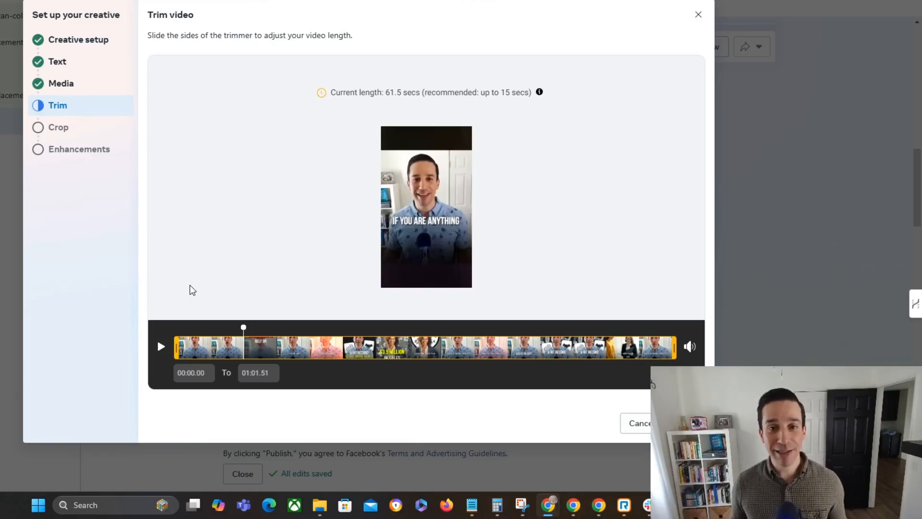
click(687, 423)
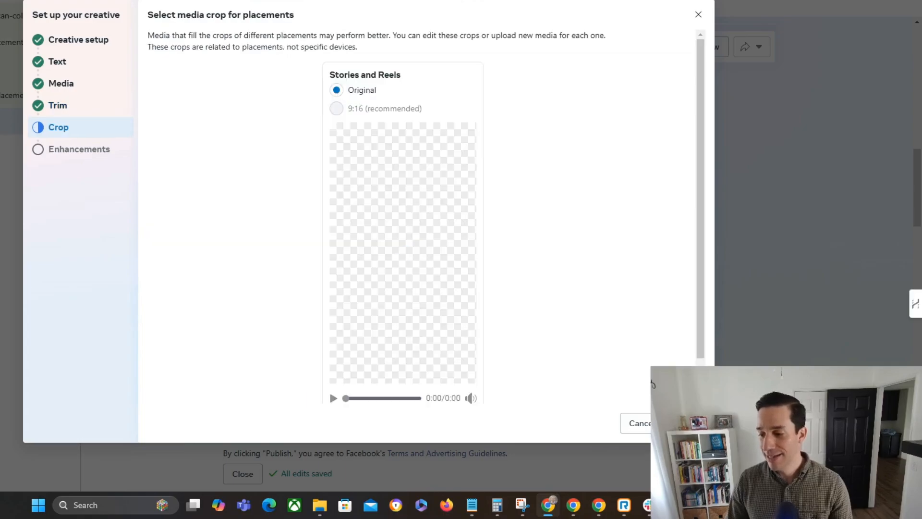
click(687, 423)
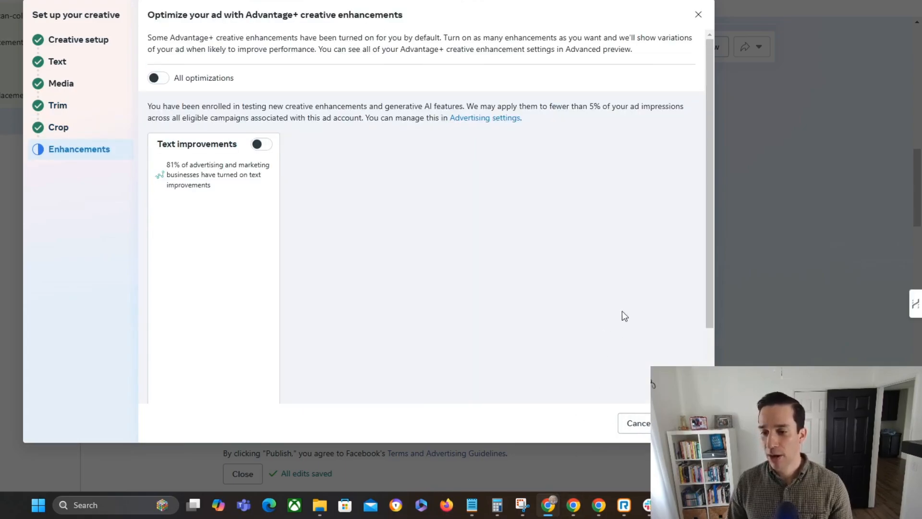
click(687, 424)
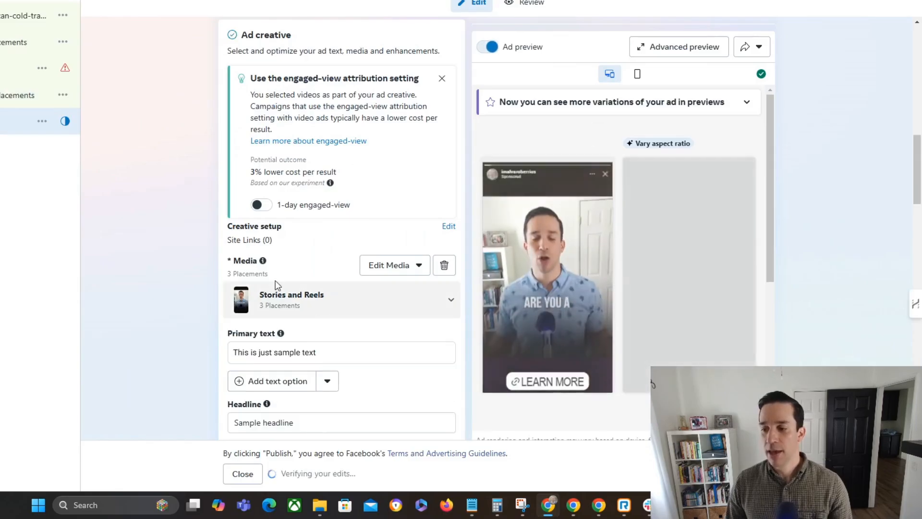
Step: Check the call to action, website destination and browser add-on settings of the ad with the replacement video
scroll(216, 288, down, 8)
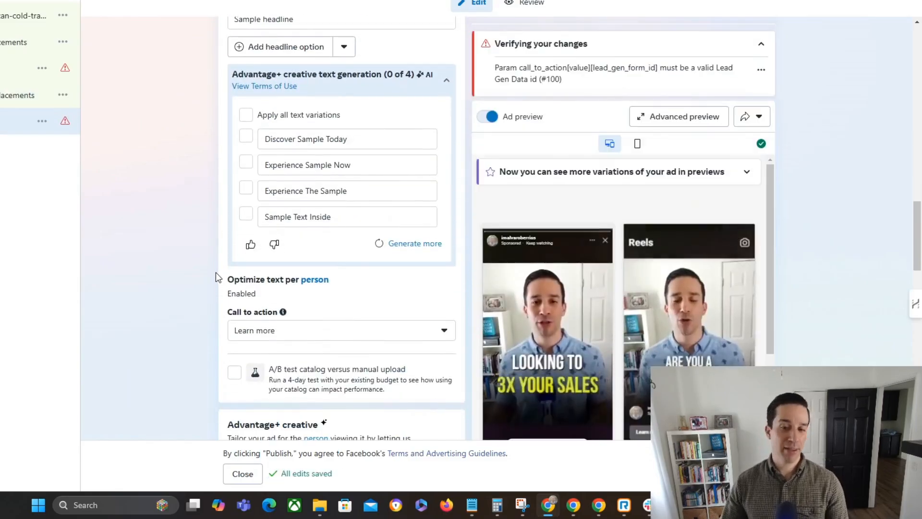
scroll(215, 272, down, 7)
scroll(221, 255, down, 3)
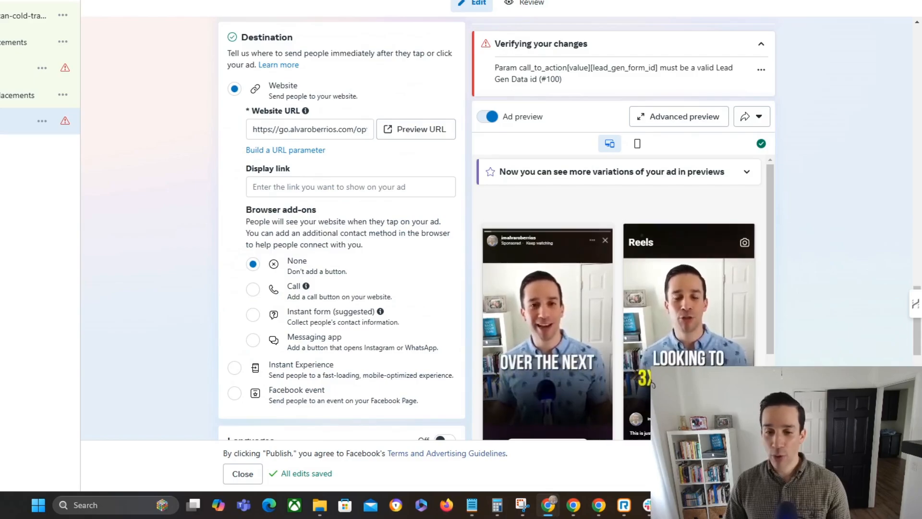